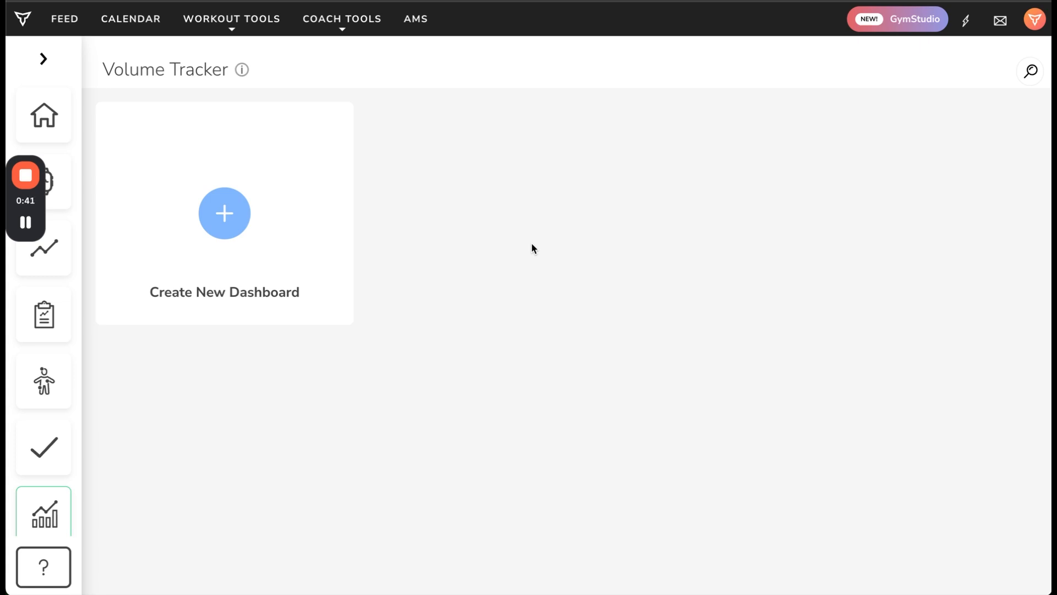
Start a new Volume Tracker dashboard.
click(225, 214)
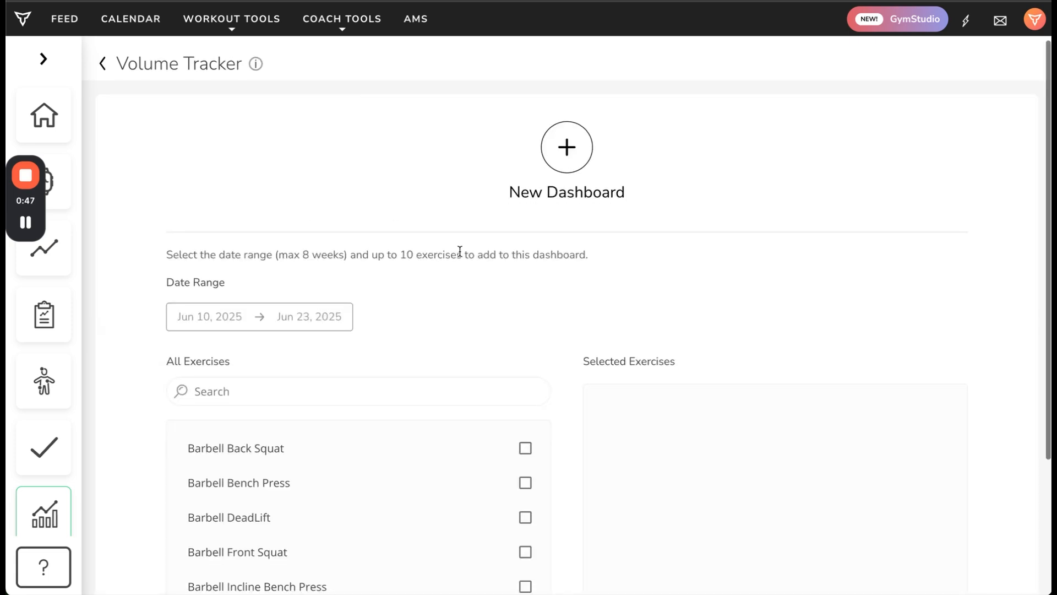
scroll(459, 251, down, 1)
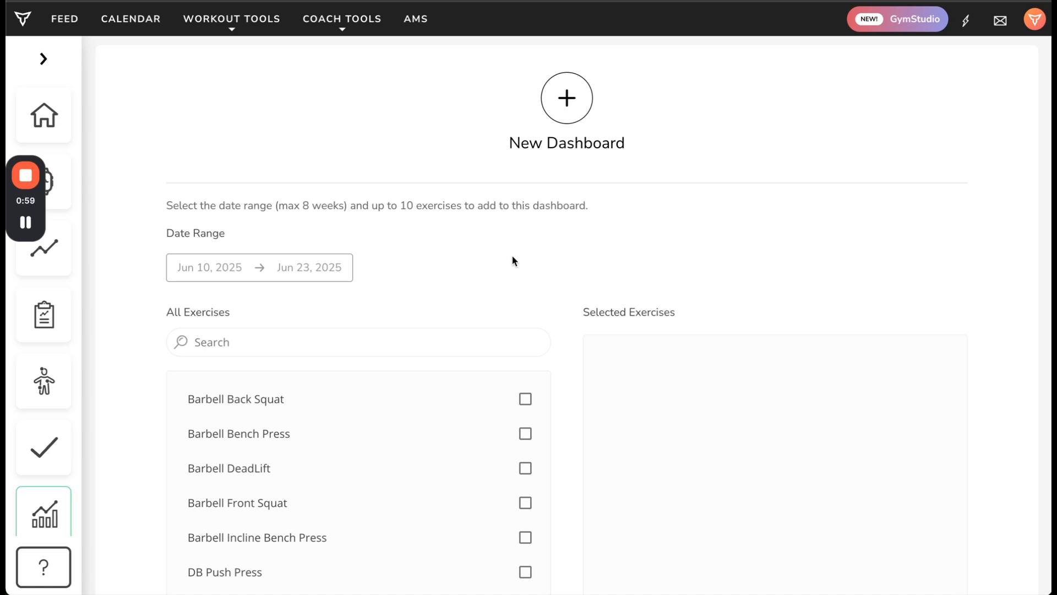
scroll(512, 259, down, 1)
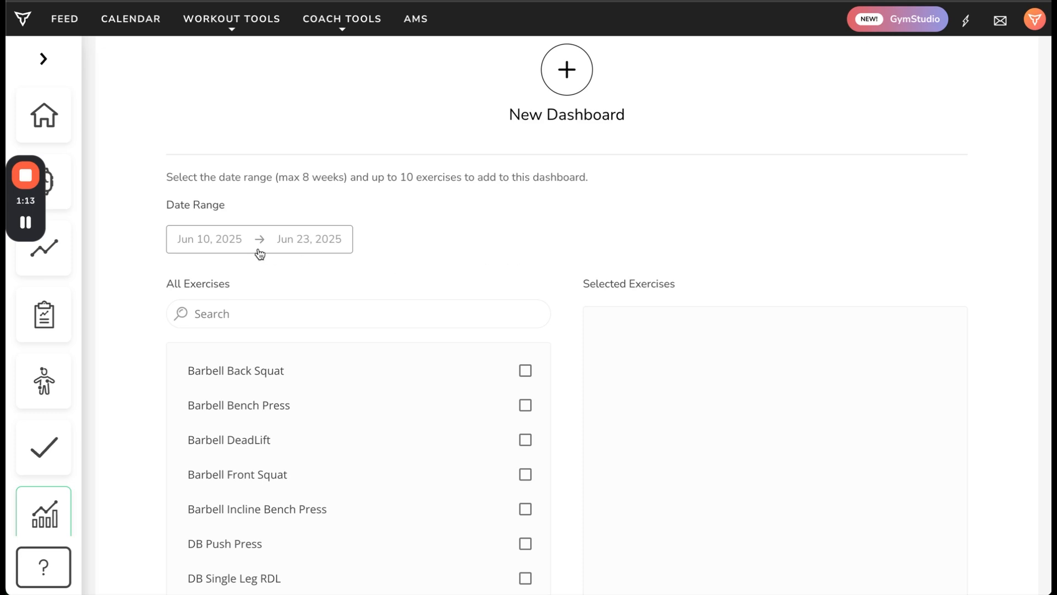
Set the new dashboard's date range to May 18, 2025 through Jun 21, 2025.
click(224, 246)
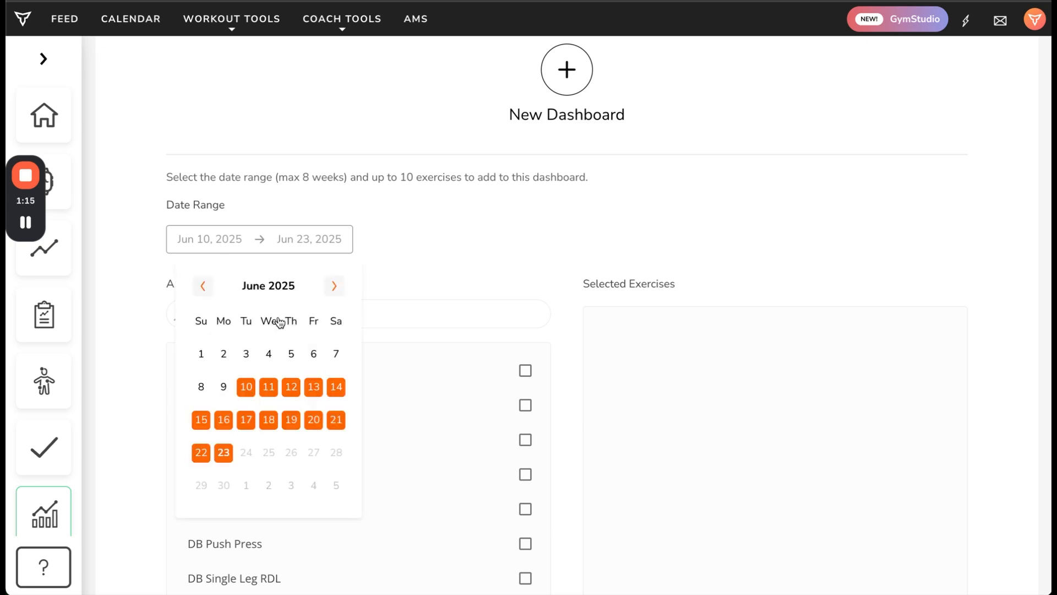
click(334, 286)
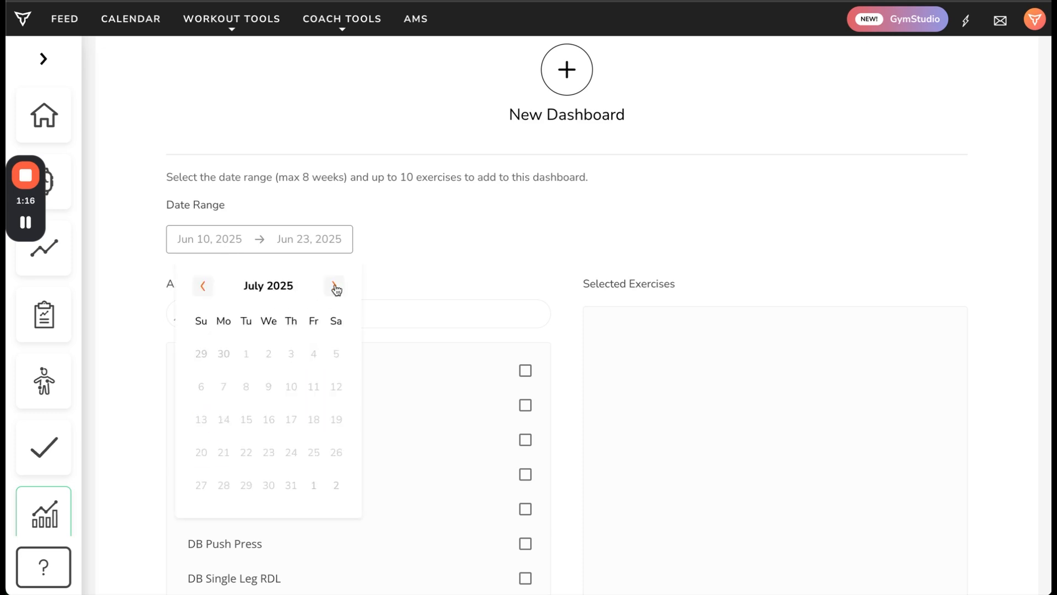
click(201, 289)
click(202, 289)
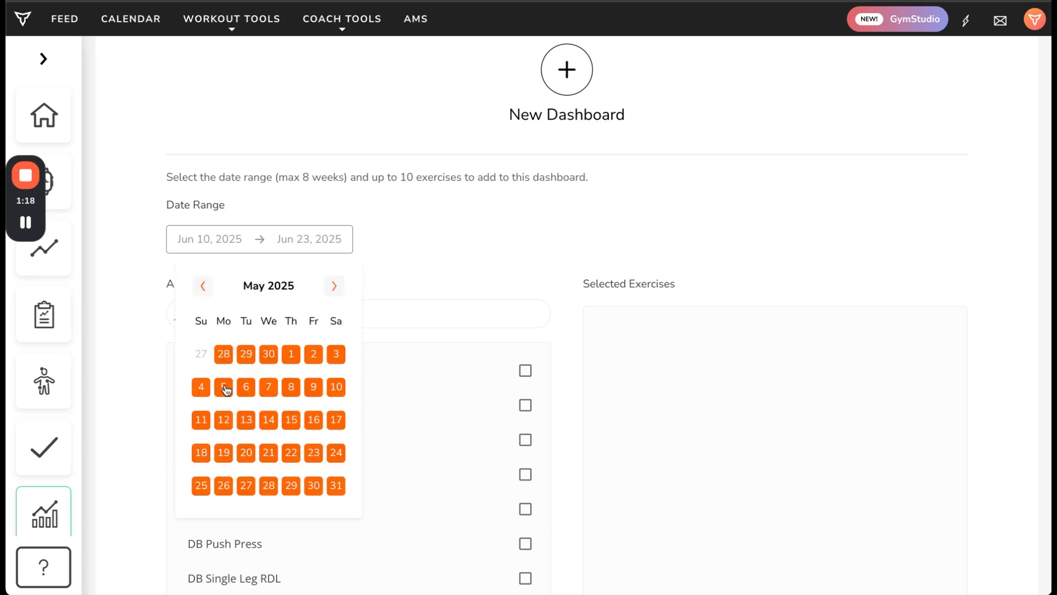
click(201, 453)
click(311, 240)
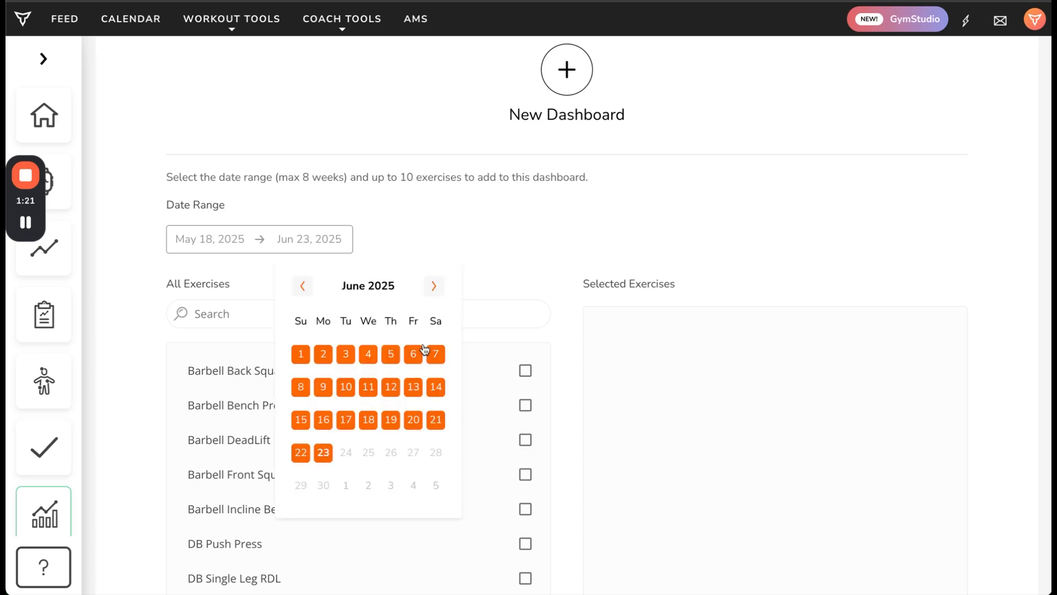
click(435, 420)
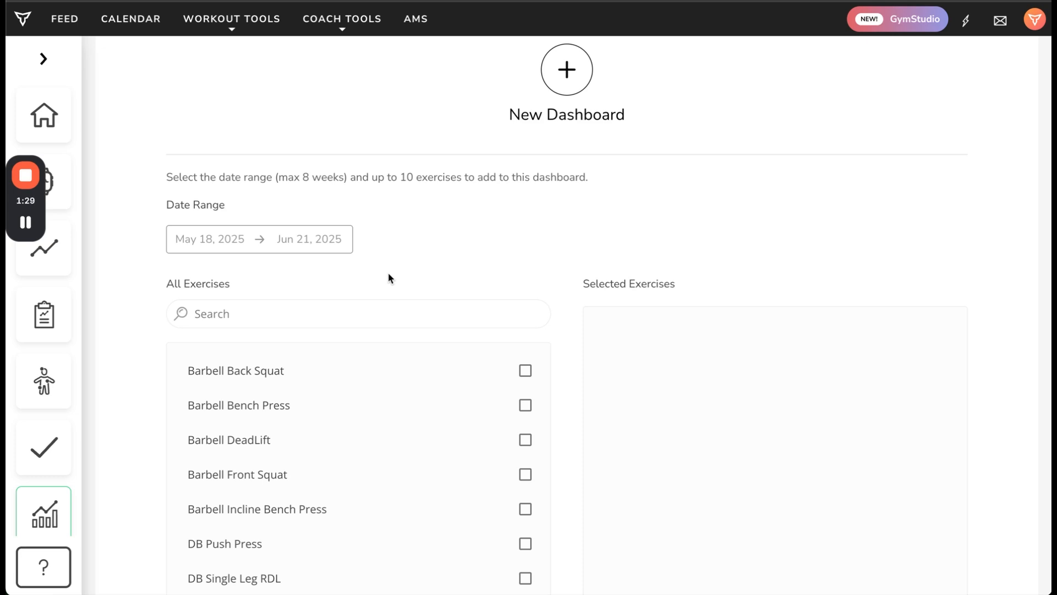
Search the exercise list for "barbel" and clear the search term.
scroll(387, 272, down, 2)
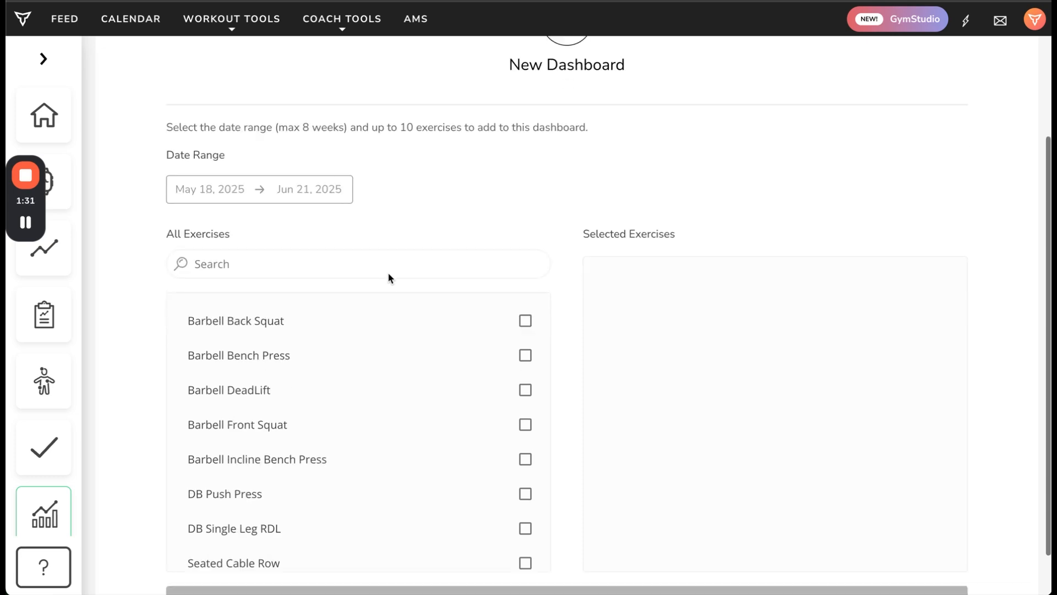
click(327, 233)
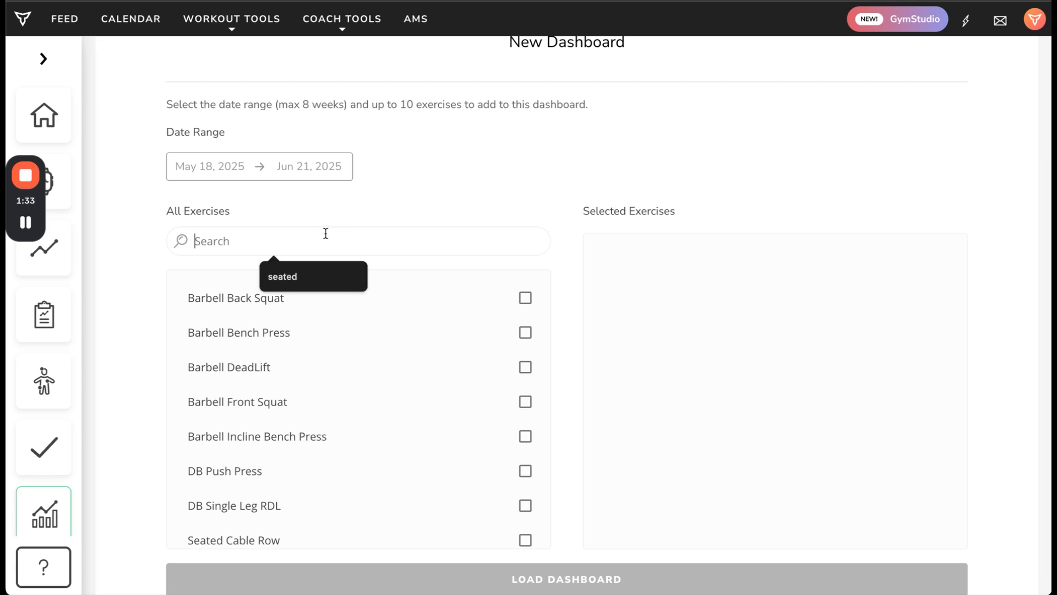
text(barbel)
key(BackSpace)
key(BackSpace)
key(BackSpace)
key(BackSpace)
key(BackSpace)
key(BackSpace)
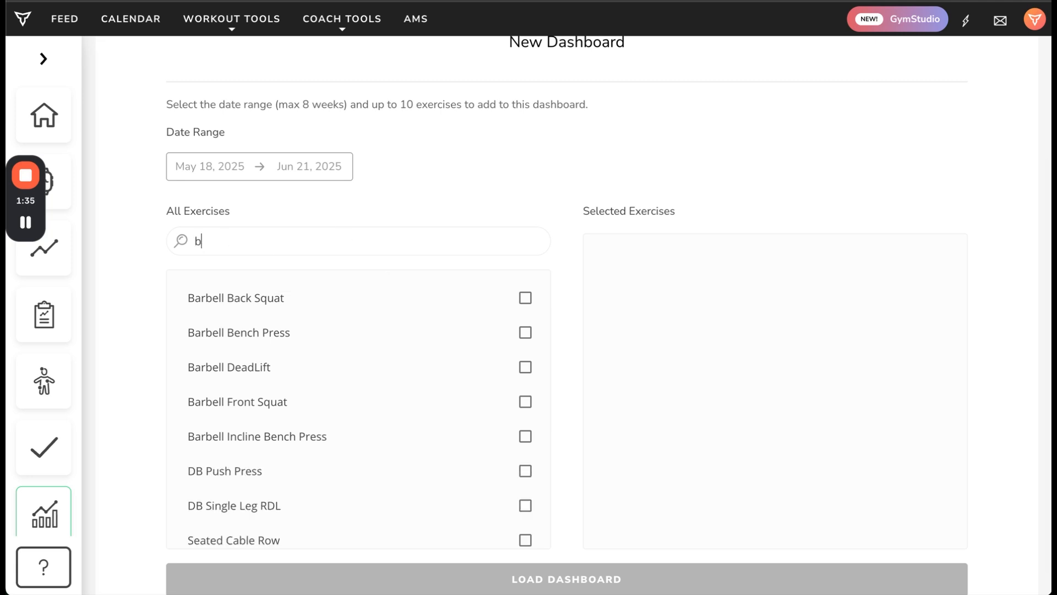
Add Barbell Back Squat, Barbell Bench Press and Barbell DeadLift to the dashboard's selected exercises.
scroll(413, 385, down, 3)
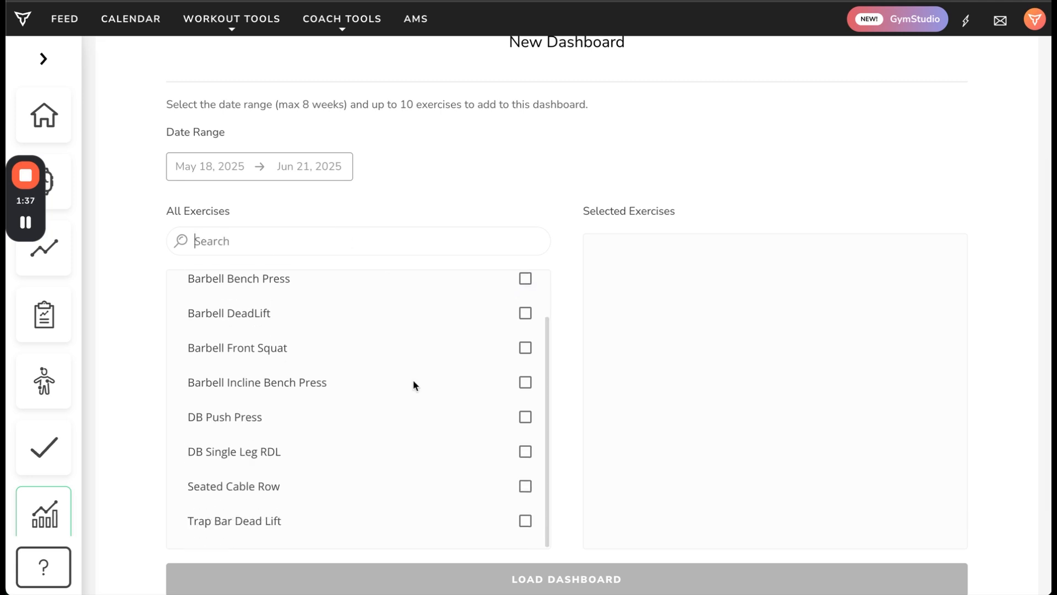
scroll(415, 385, up, 1)
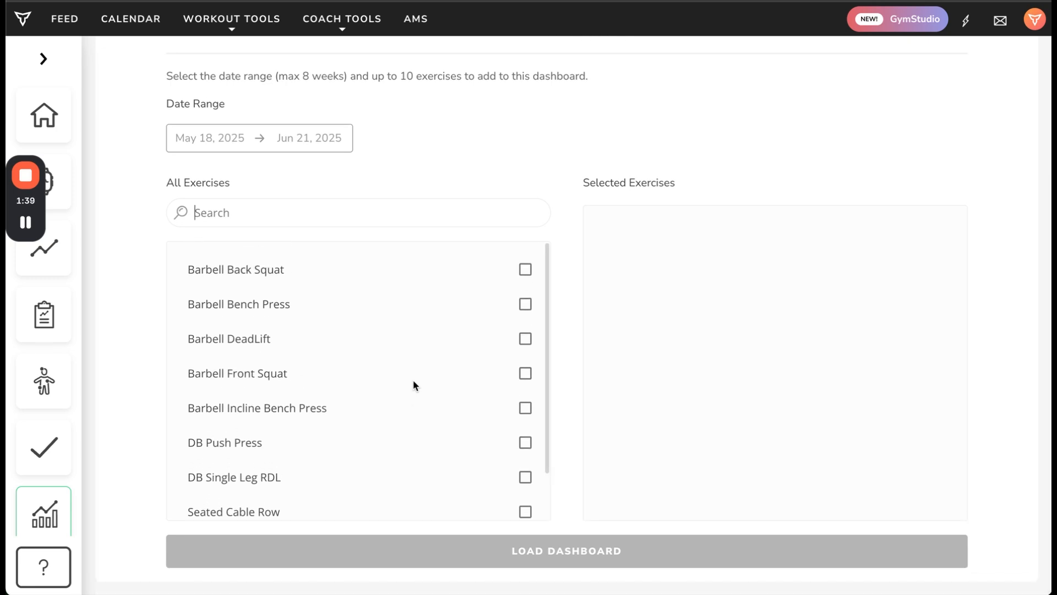
click(525, 270)
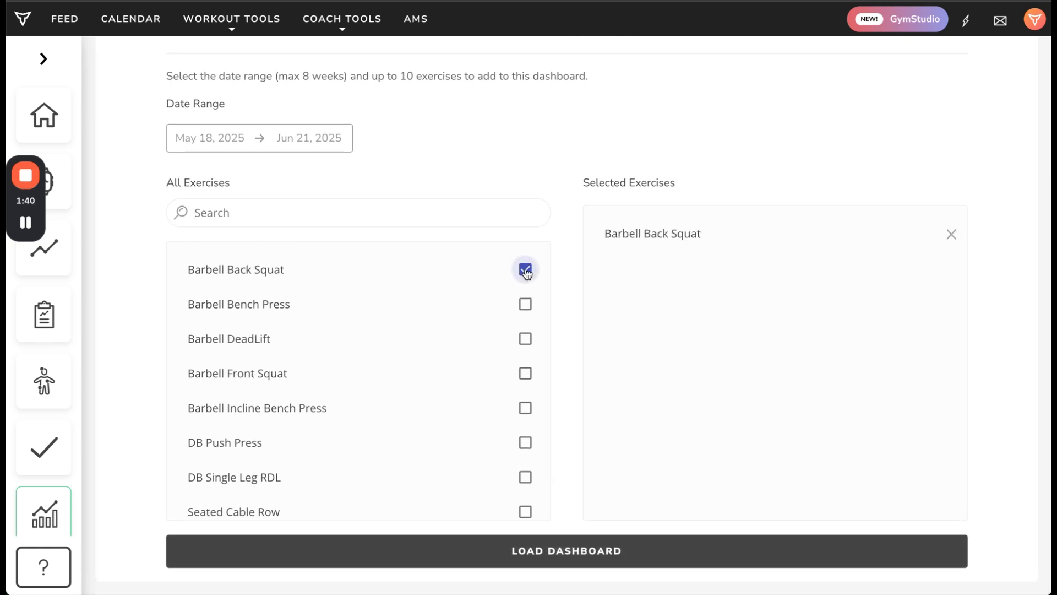
click(525, 304)
click(526, 339)
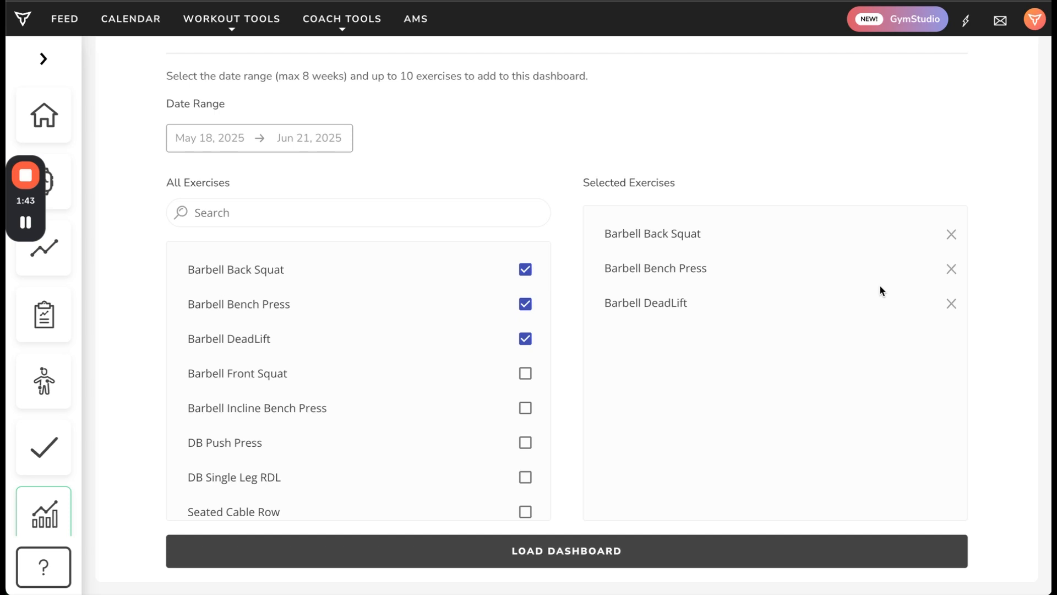
Try removing Barbell DeadLift from the selected exercises and adding it back.
click(952, 304)
click(526, 340)
click(525, 339)
click(526, 339)
Load the dashboard and show the data for the Football group.
scroll(446, 344, down, 2)
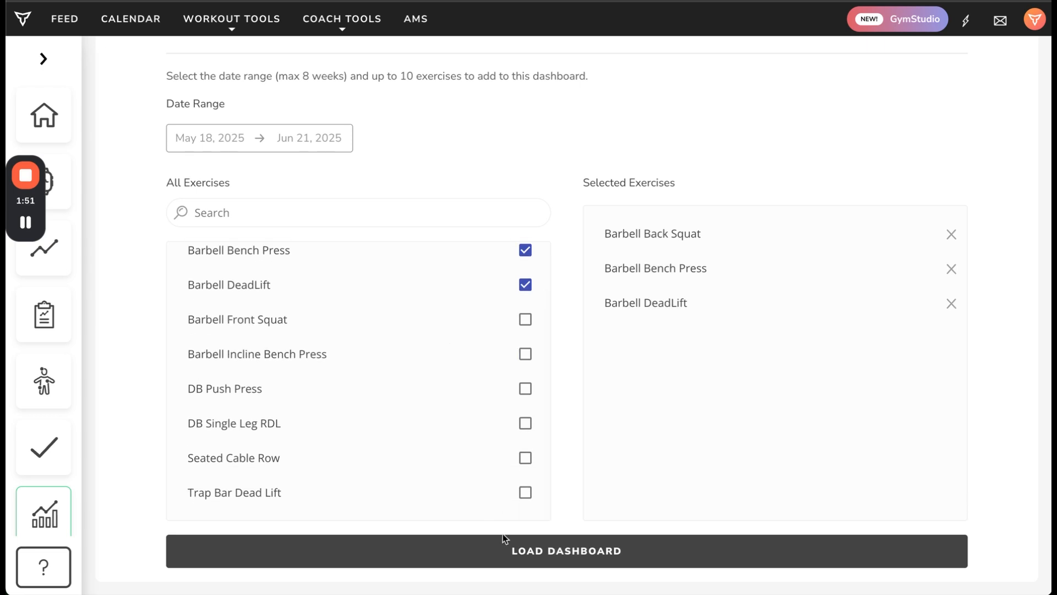
click(549, 551)
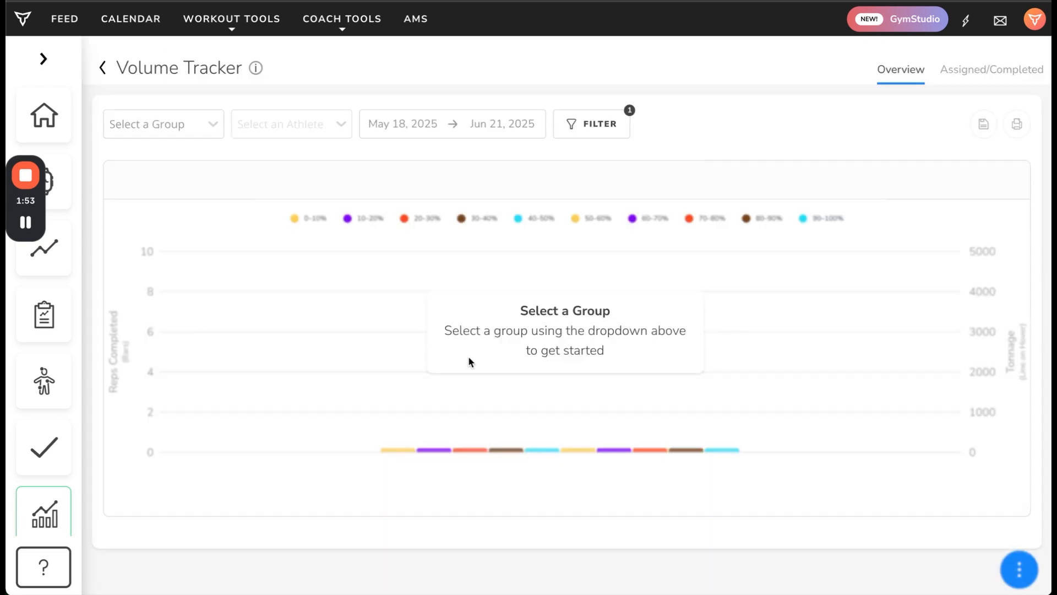
click(208, 125)
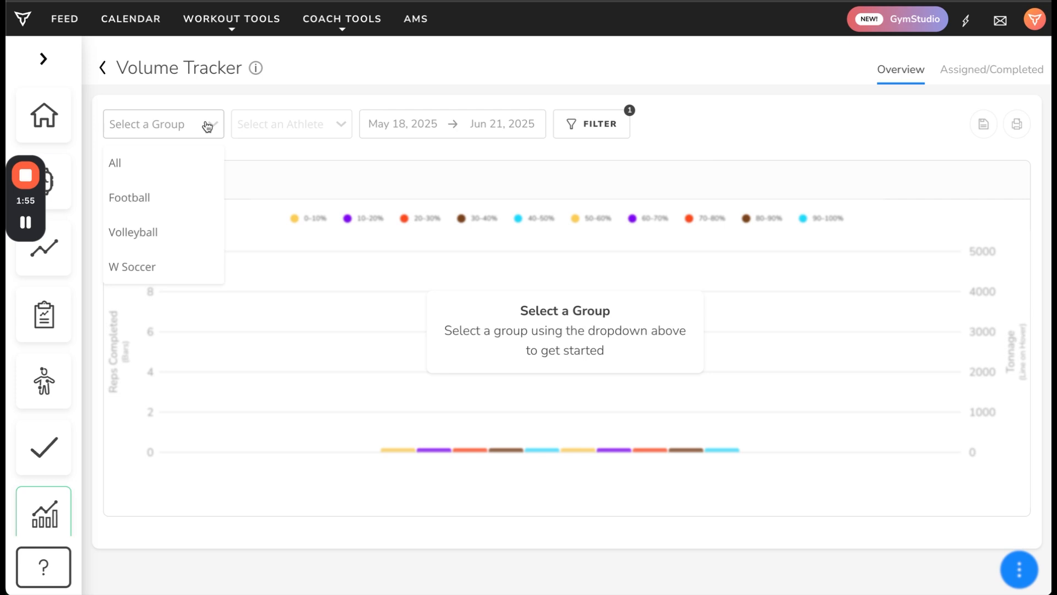
click(175, 203)
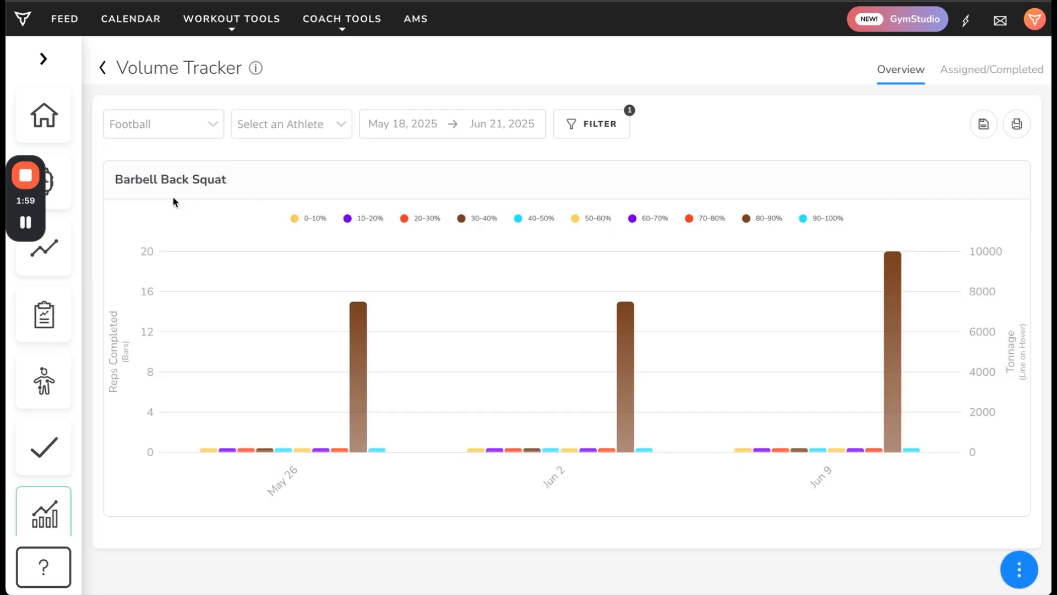
View the Barbell Back Squat chart for each Football athlete individually, and return to the whole-group view.
click(325, 125)
click(299, 164)
click(321, 130)
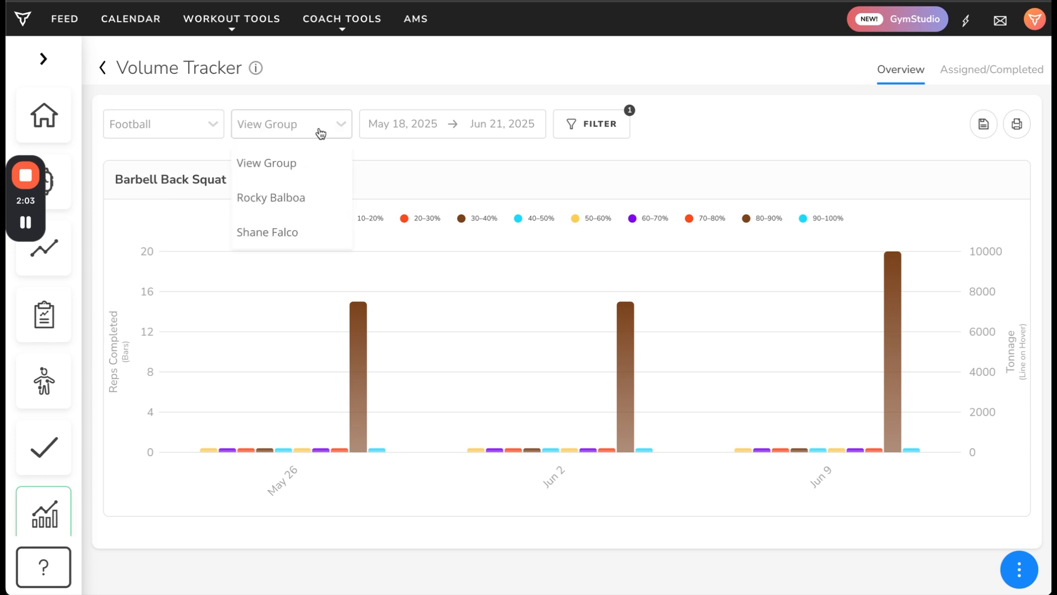
click(294, 201)
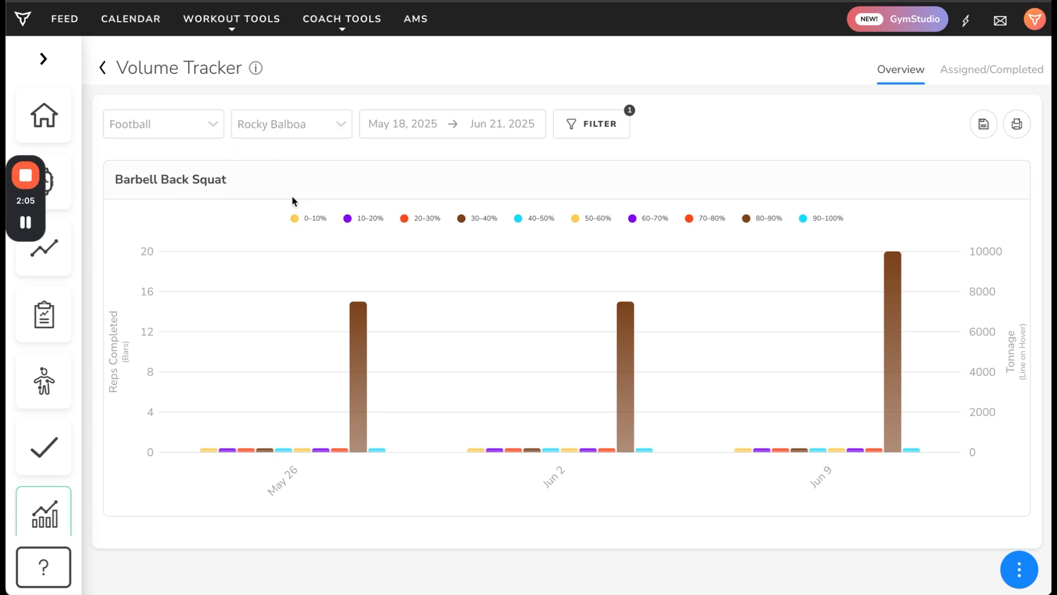
click(323, 132)
click(280, 231)
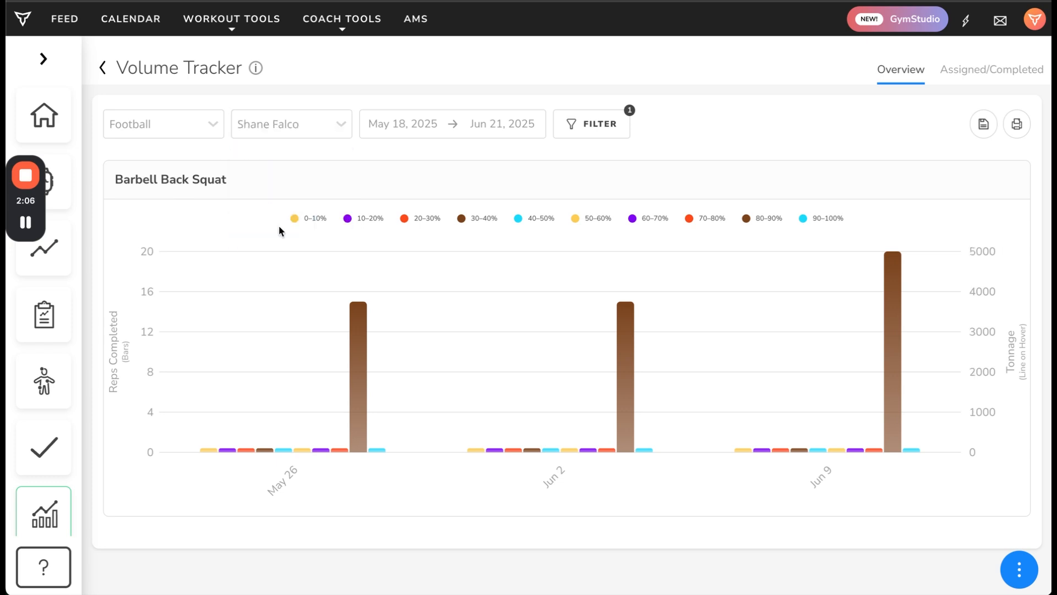
click(304, 120)
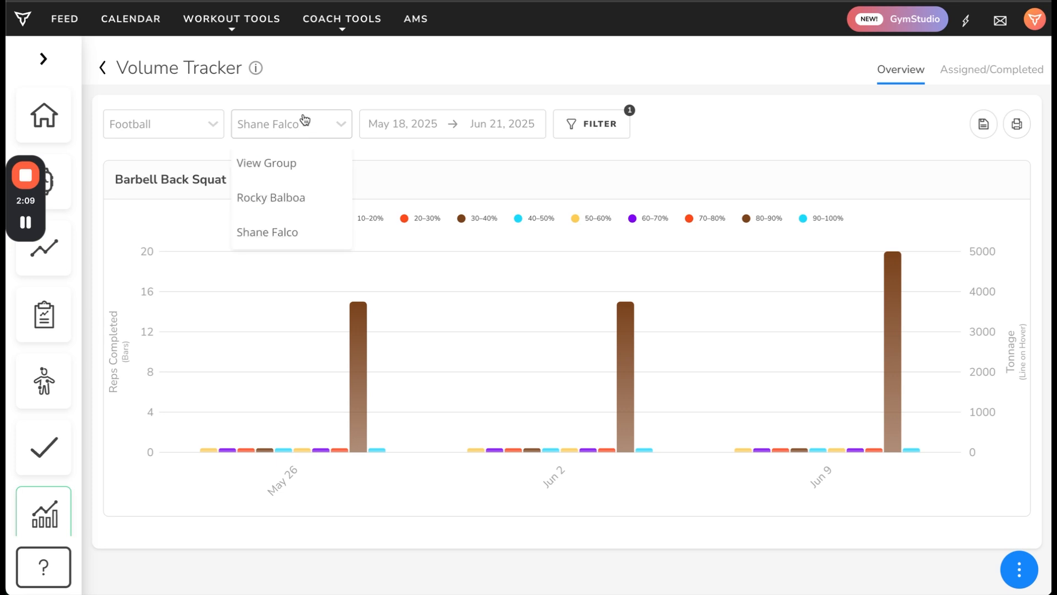
click(285, 162)
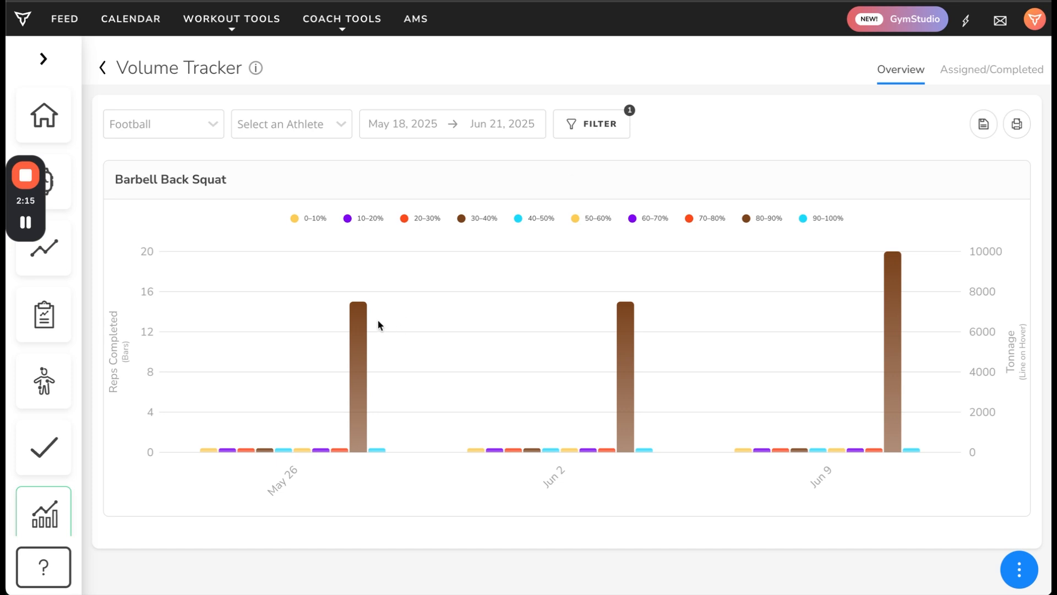
mouse_move(360, 327)
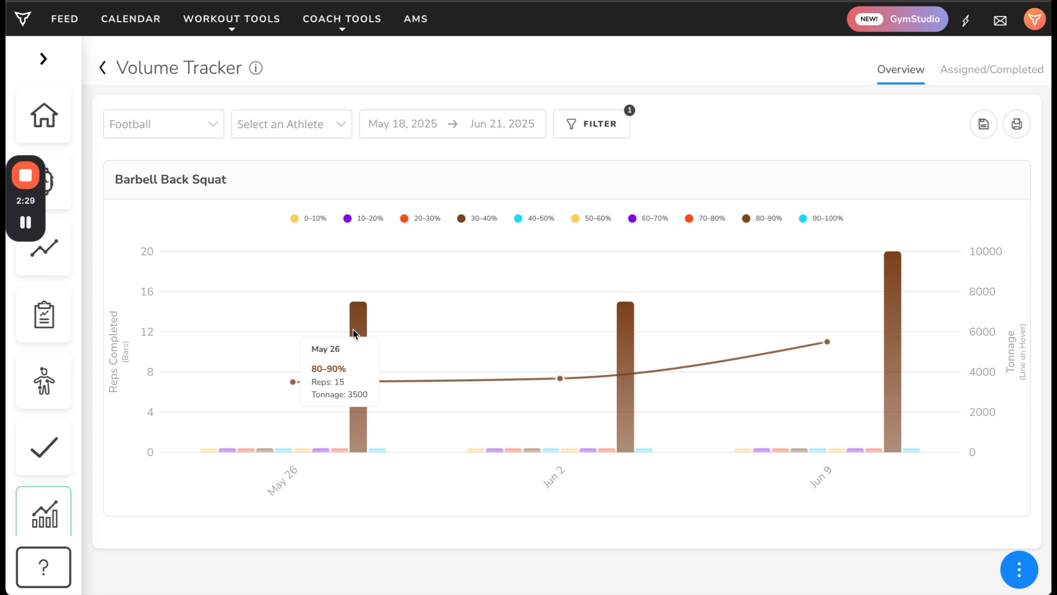
Filter the chart's percentage buckets by 5% increments.
click(608, 131)
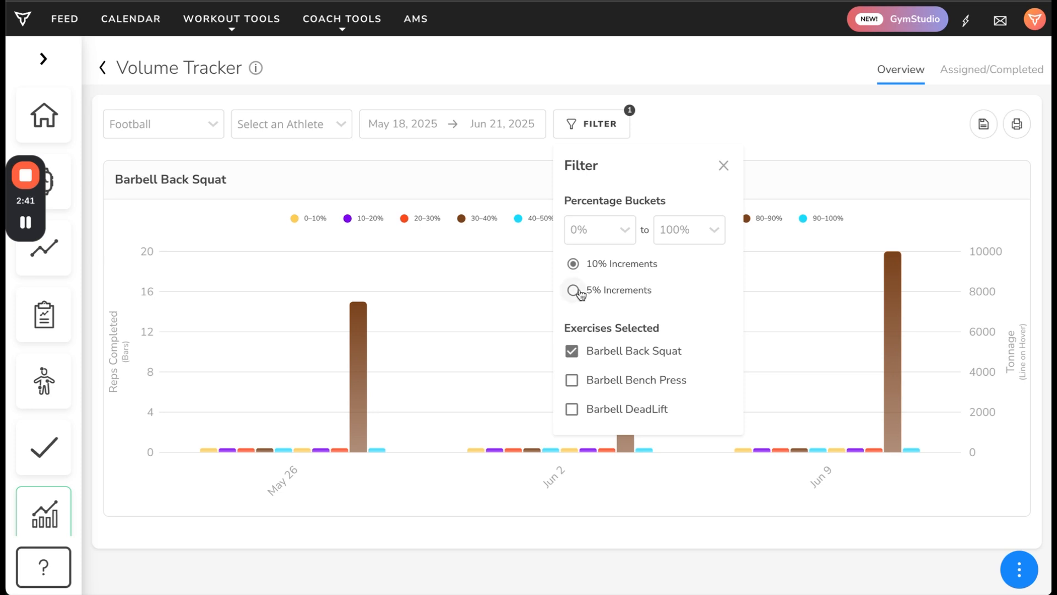
click(574, 290)
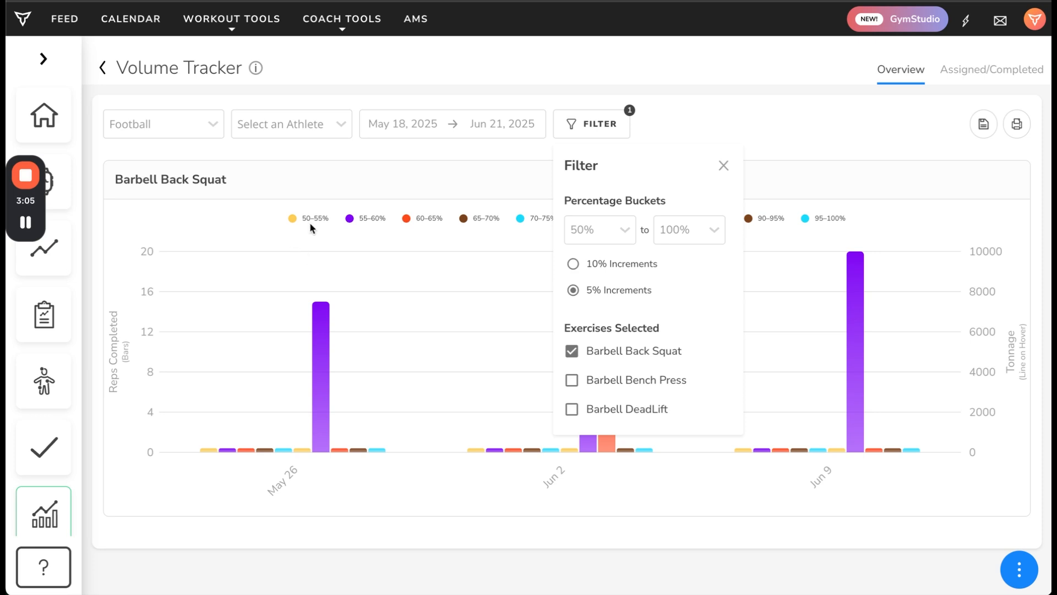
Switch the percentage buckets to 10% increments starting at 0%, and return to 5% increments.
click(573, 264)
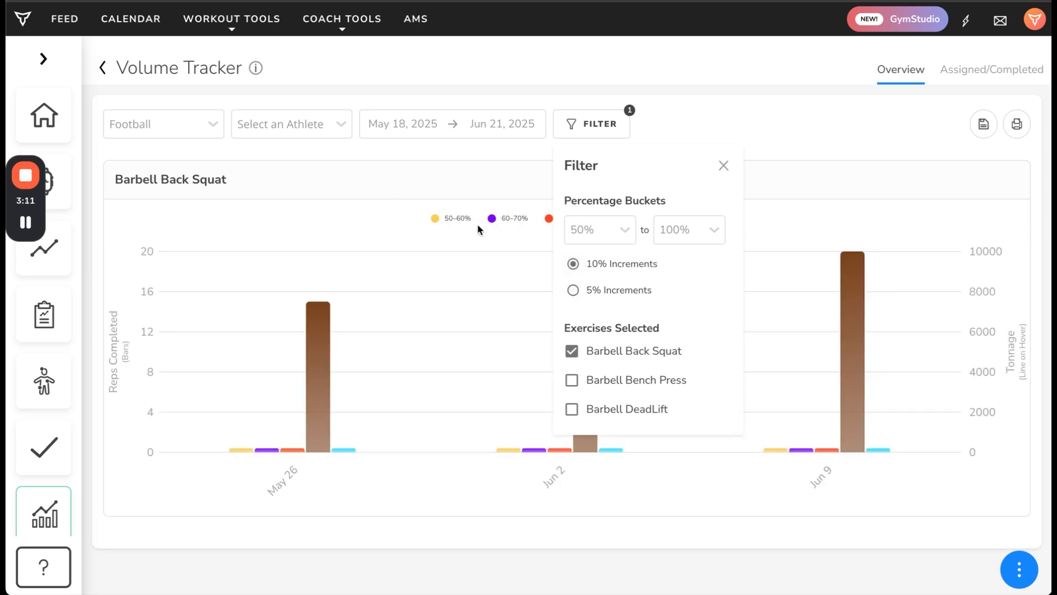
click(614, 234)
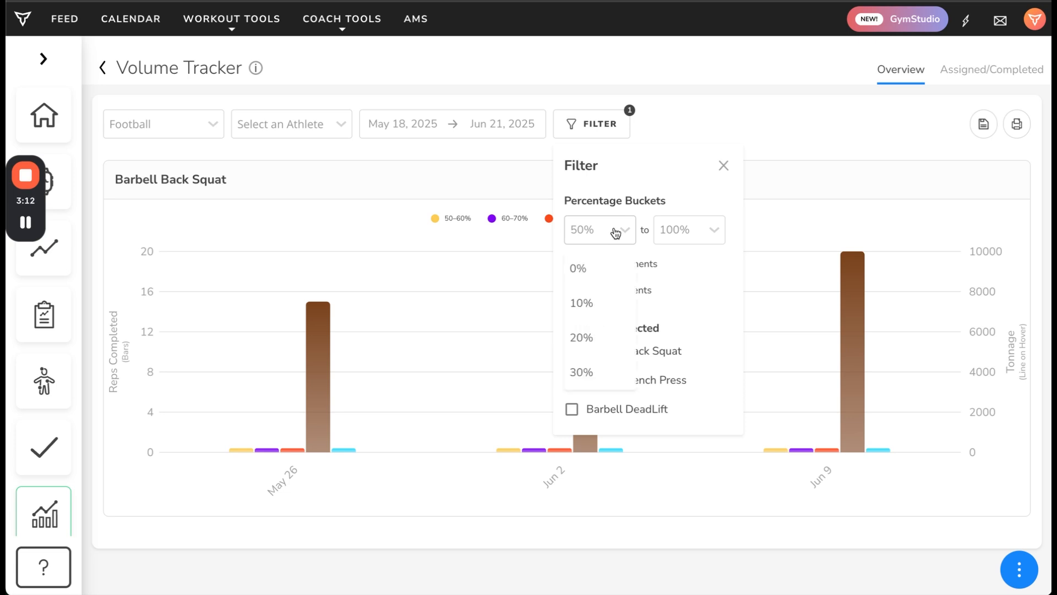
click(578, 270)
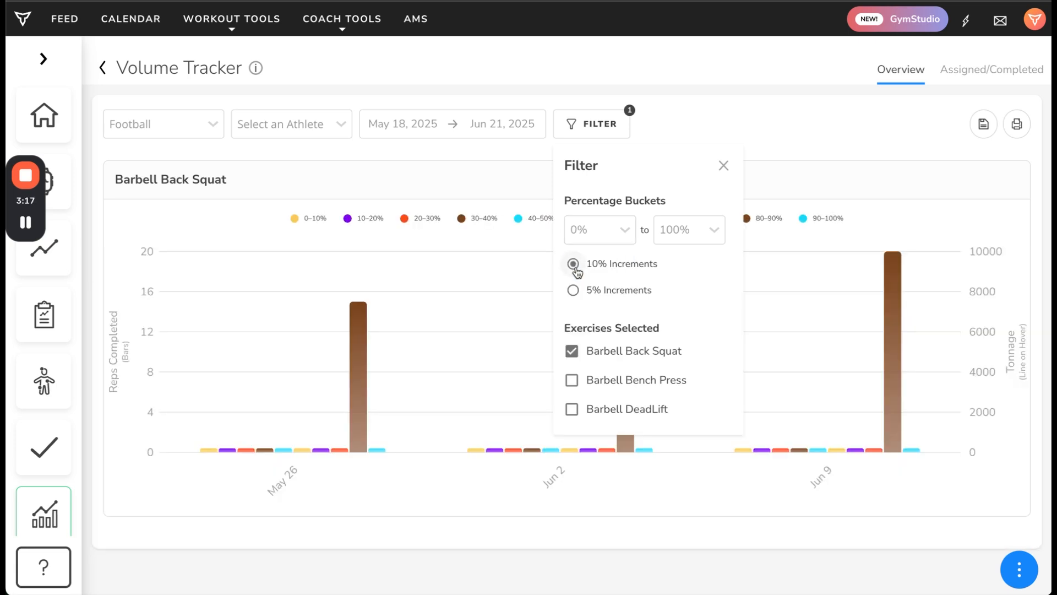
click(572, 291)
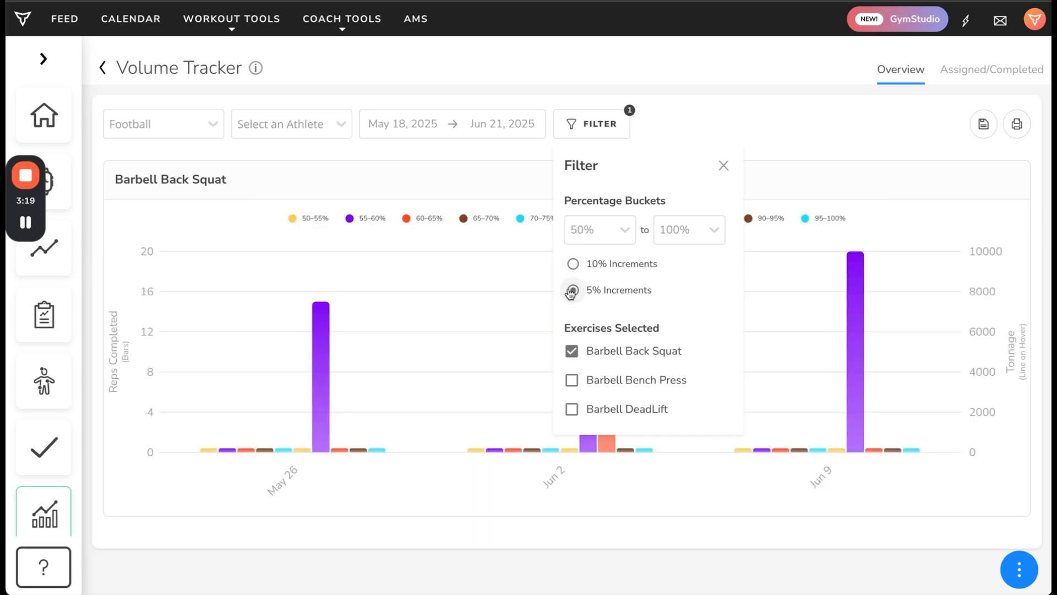
Set the lower limit of the percentage buckets to 70%.
click(615, 229)
scroll(609, 291, down, 3)
scroll(609, 291, down, 7)
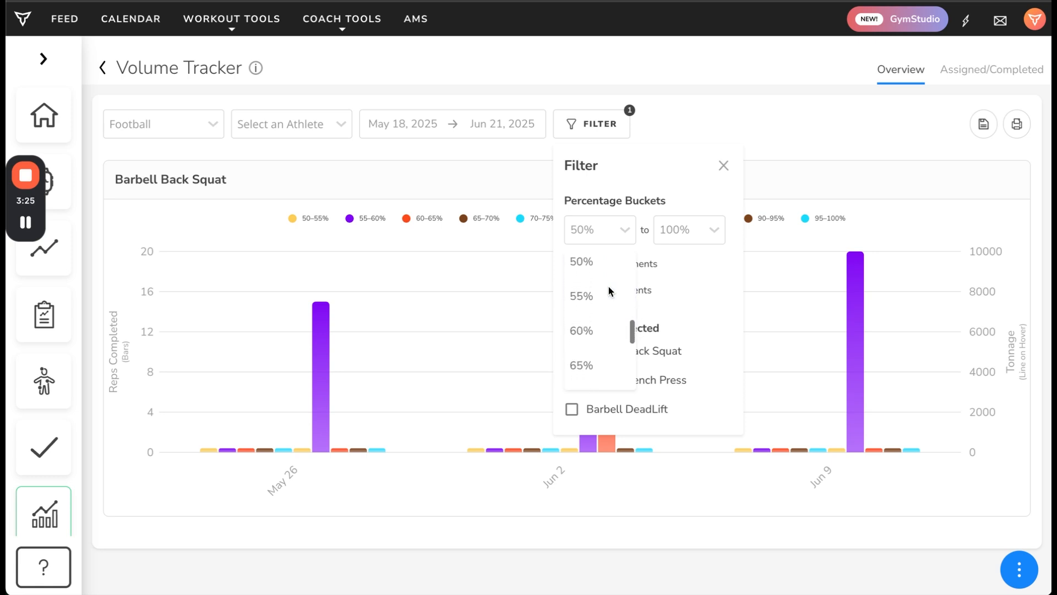
scroll(609, 287, down, 2)
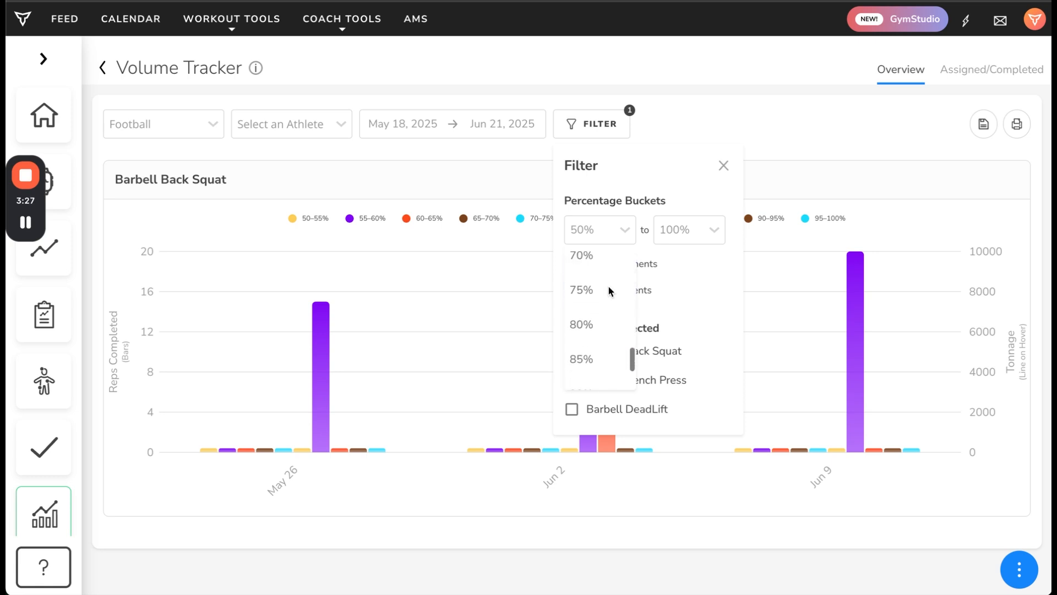
click(598, 258)
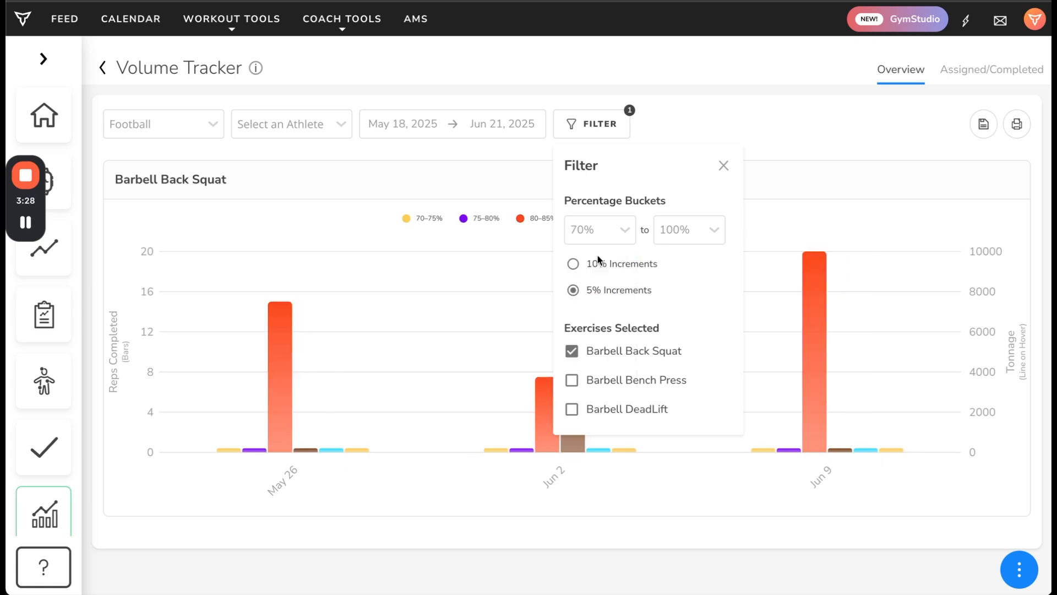
Set the upper limit of the percentage buckets to 90%.
click(716, 236)
scroll(701, 328, down, 1)
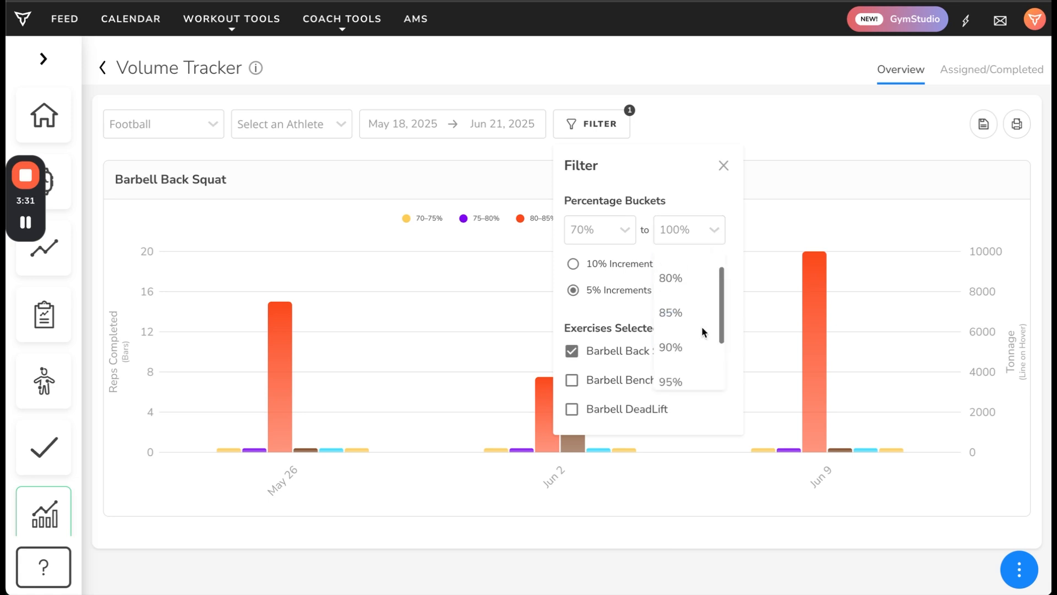
click(680, 336)
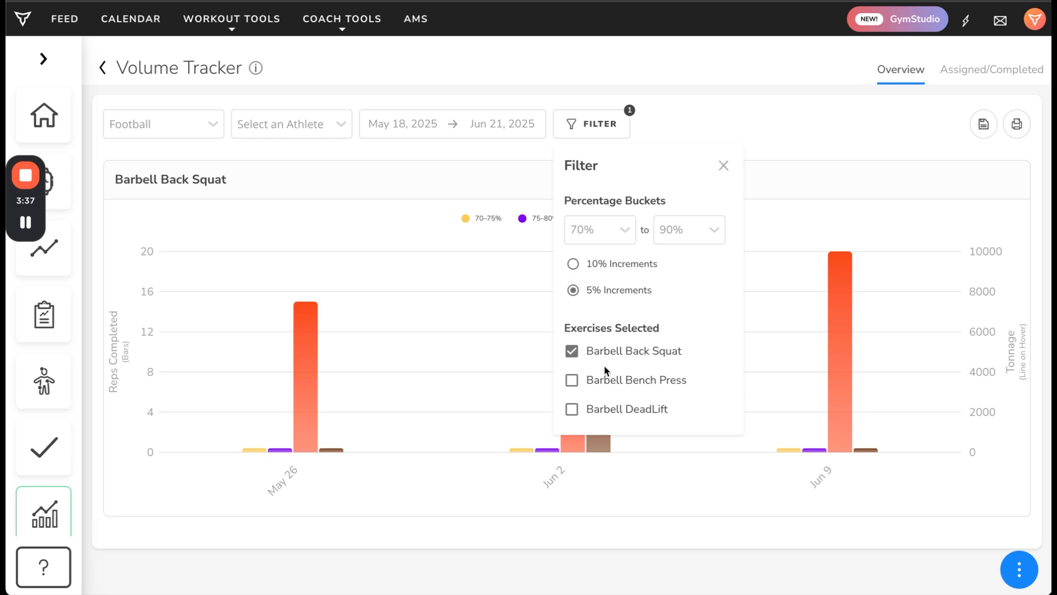
Add Barbell Bench Press and Barbell DeadLift to the displayed exercises, close the filter, and look through all three charts.
click(572, 382)
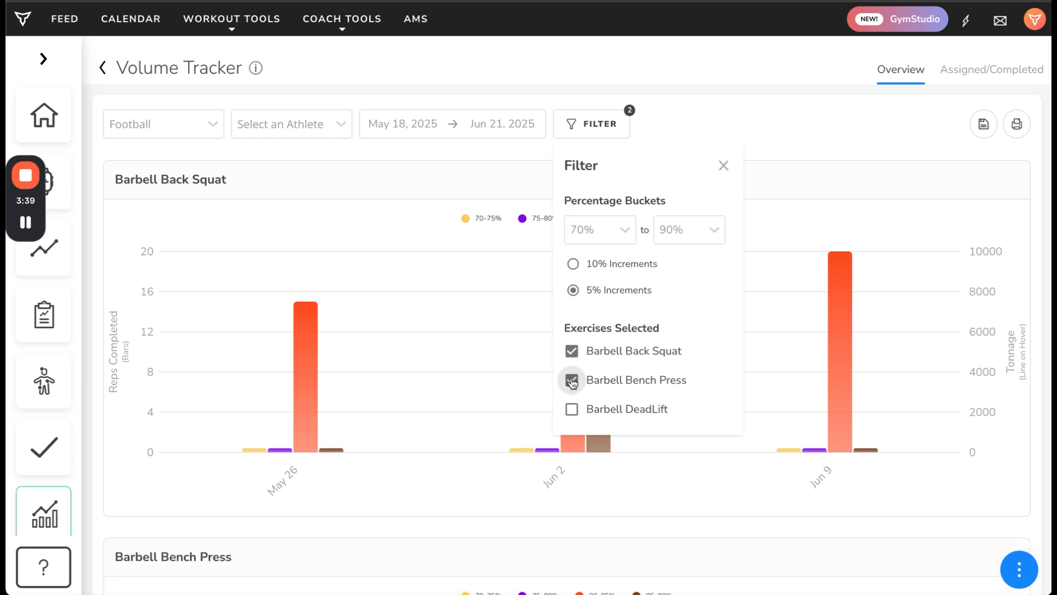
click(572, 410)
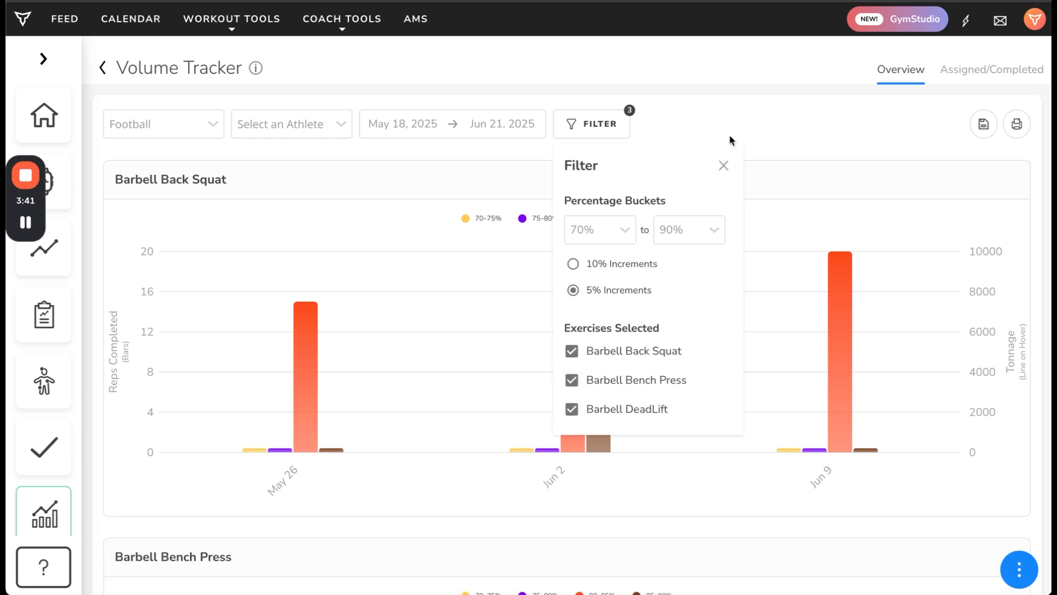
click(723, 165)
scroll(705, 297, down, 5)
scroll(705, 300, down, 7)
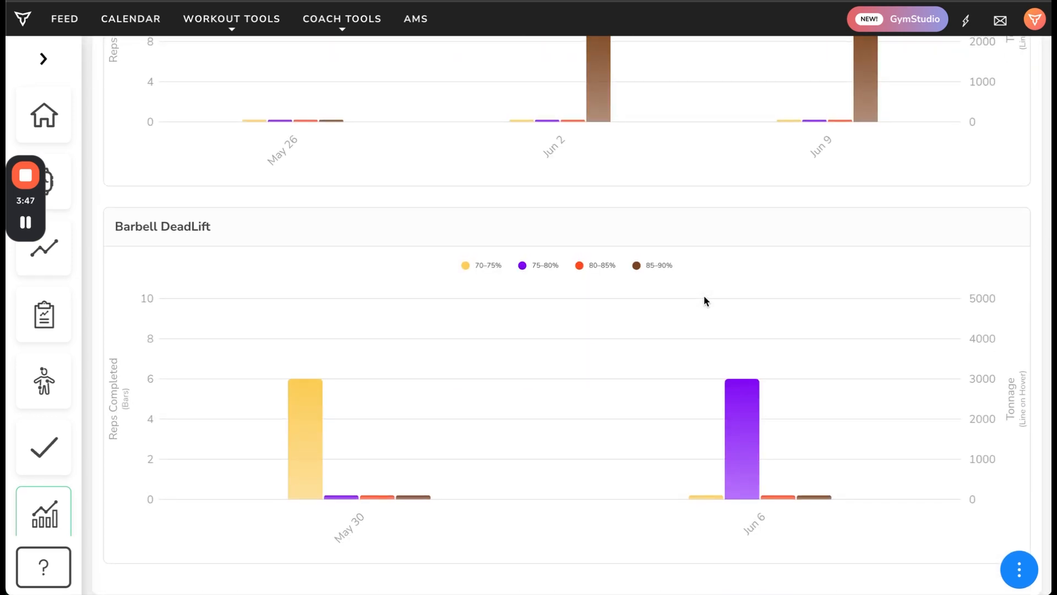
scroll(705, 300, up, 10)
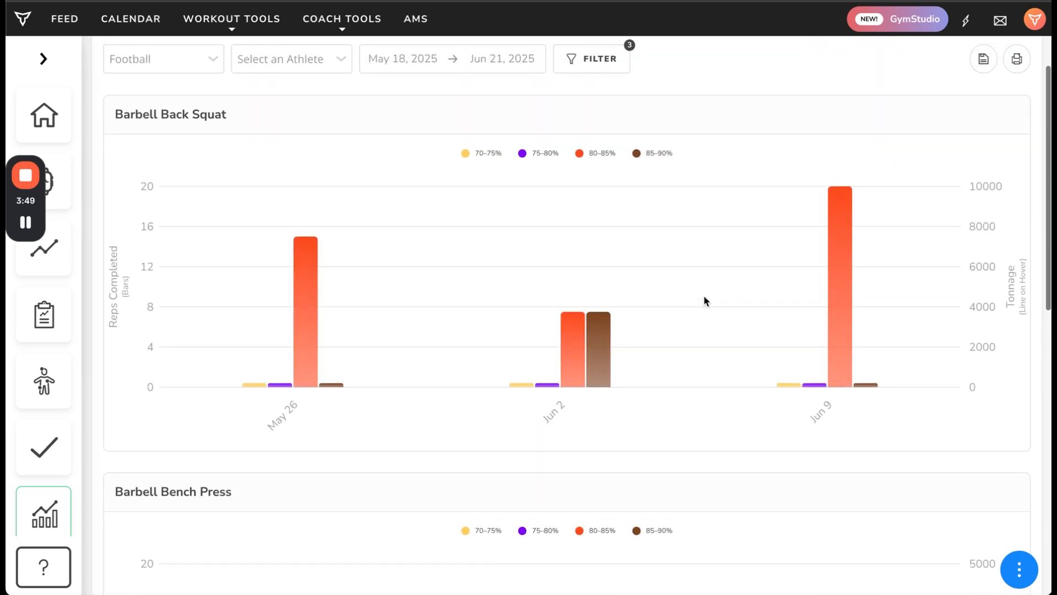
scroll(705, 301, up, 1)
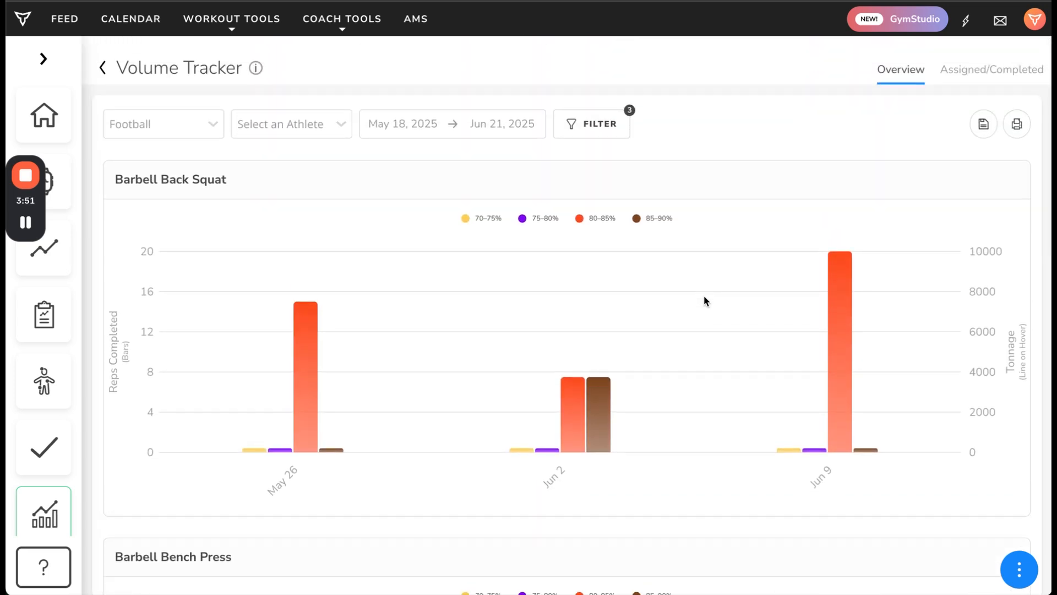
Deselect Barbell Back Squat and Barbell Bench Press in the exercise filter so only Barbell DeadLift is charted.
click(607, 122)
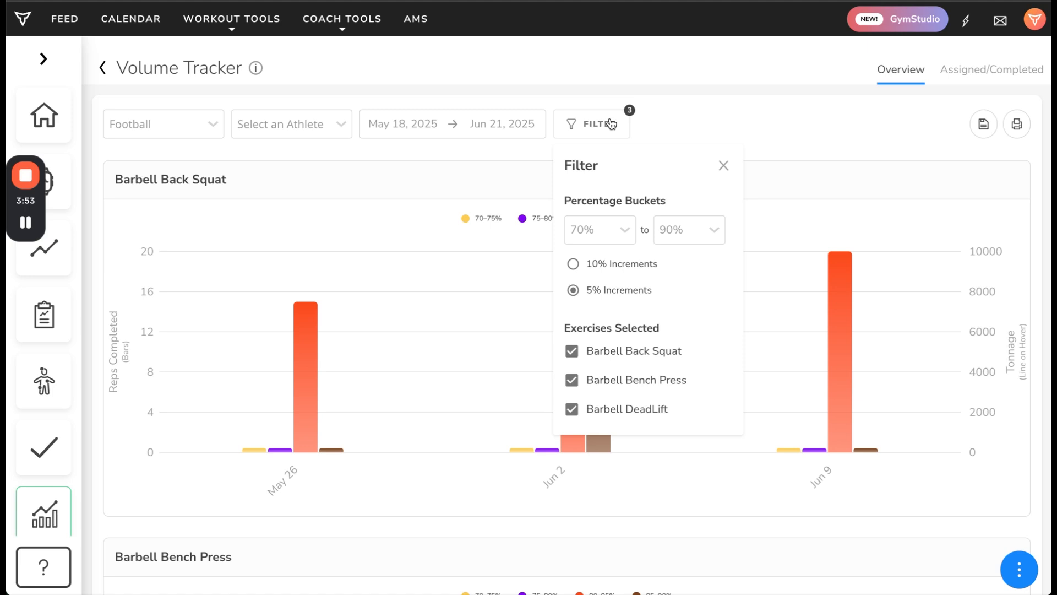
click(572, 351)
click(571, 380)
click(571, 380)
click(573, 351)
click(572, 409)
click(572, 409)
click(572, 380)
click(572, 351)
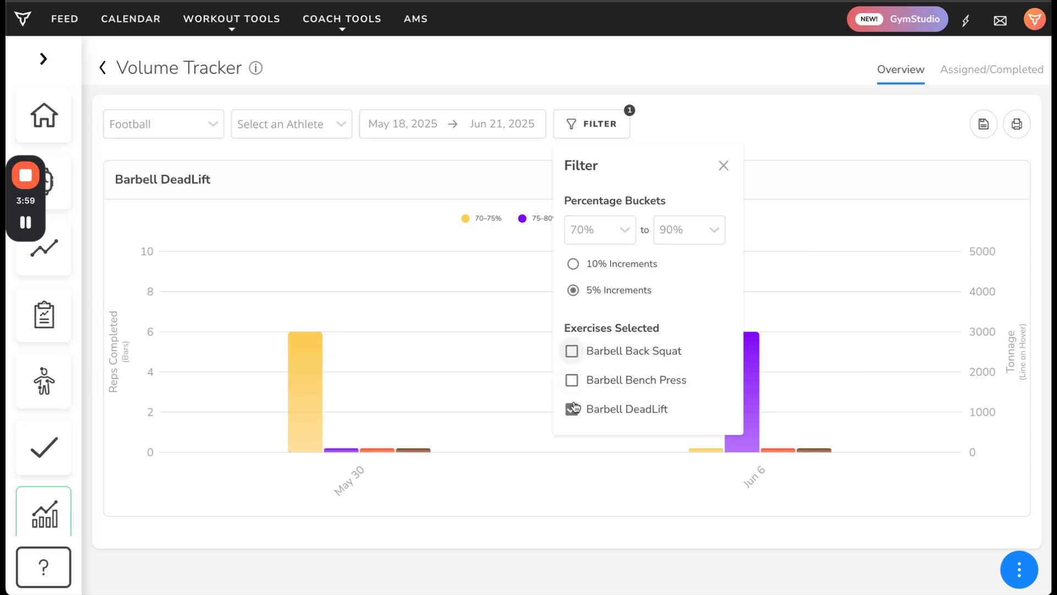
click(573, 409)
click(573, 409)
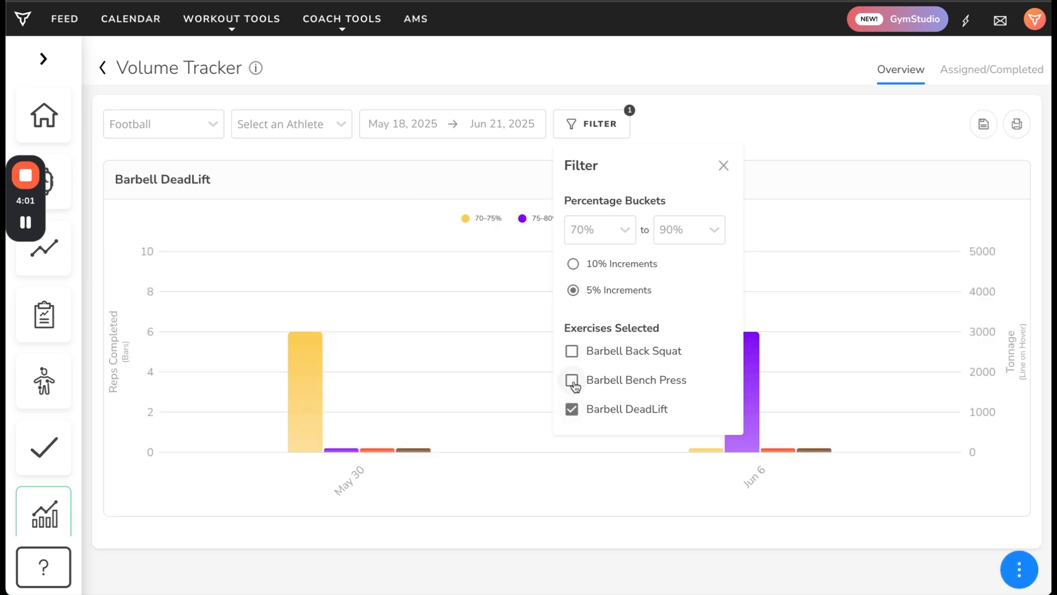
Reselect Barbell Bench Press and Barbell Back Squat, and narrow the exercise filter to Barbell Back Squat alone.
click(571, 380)
click(573, 351)
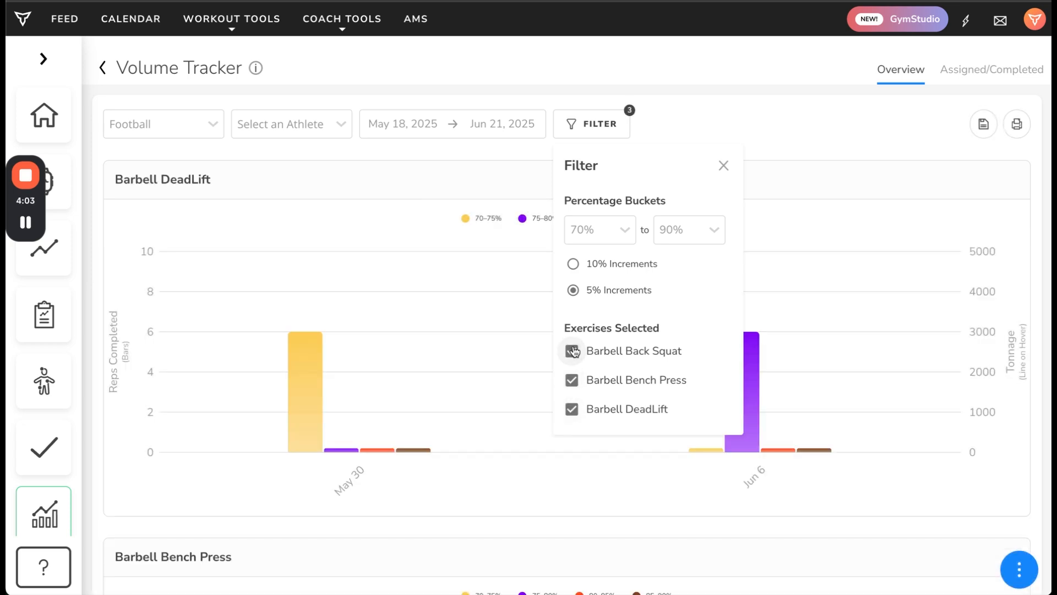
click(572, 352)
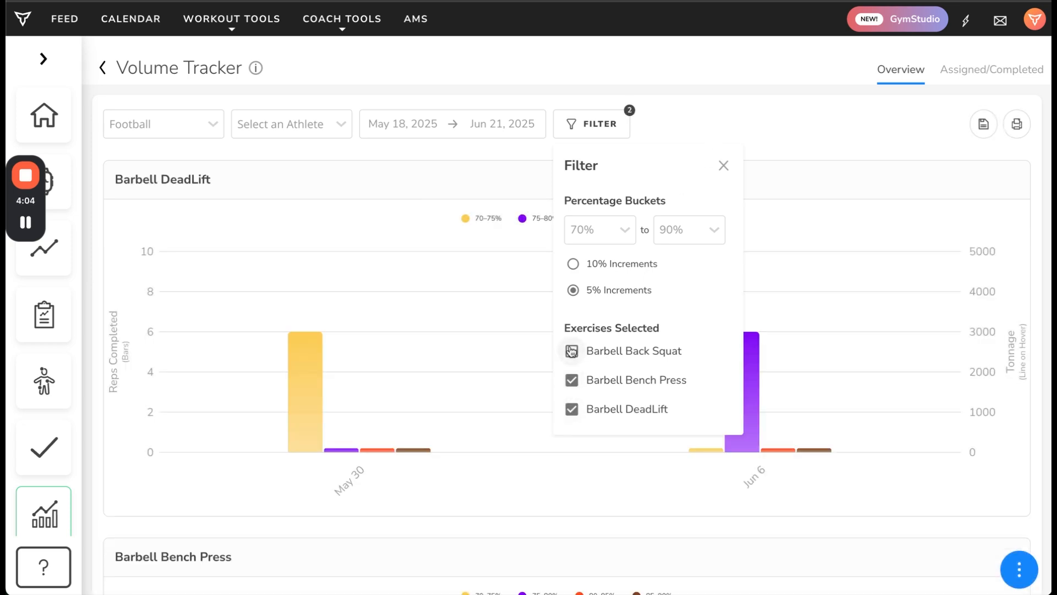
click(571, 380)
click(573, 409)
click(573, 351)
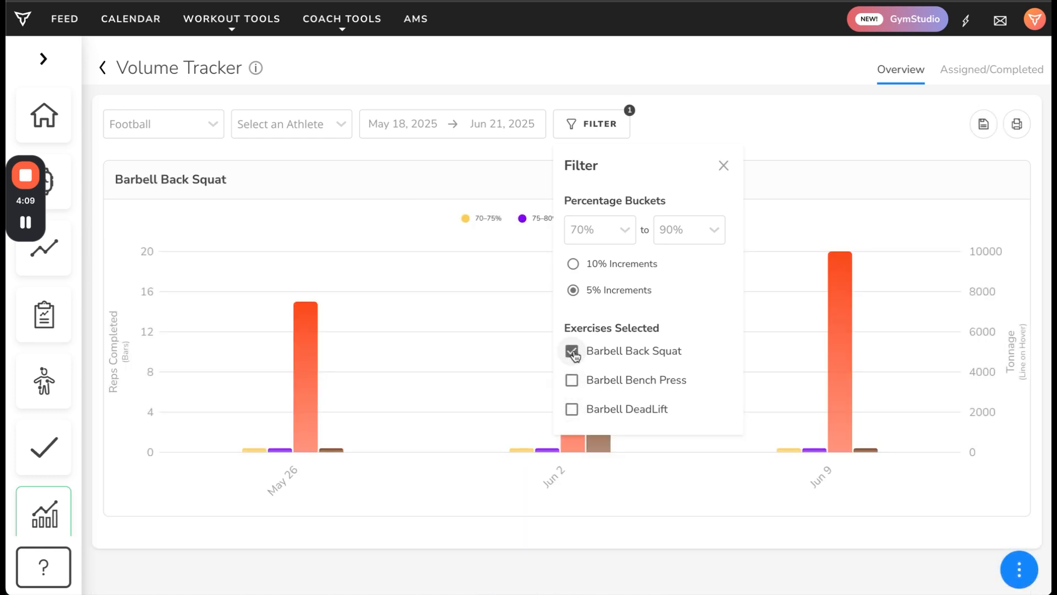
Reorder the charts by deselecting Barbell Back Squat, selecting Barbell Bench Press first, and adding Barbell Back Squat second.
click(572, 351)
click(571, 380)
click(572, 352)
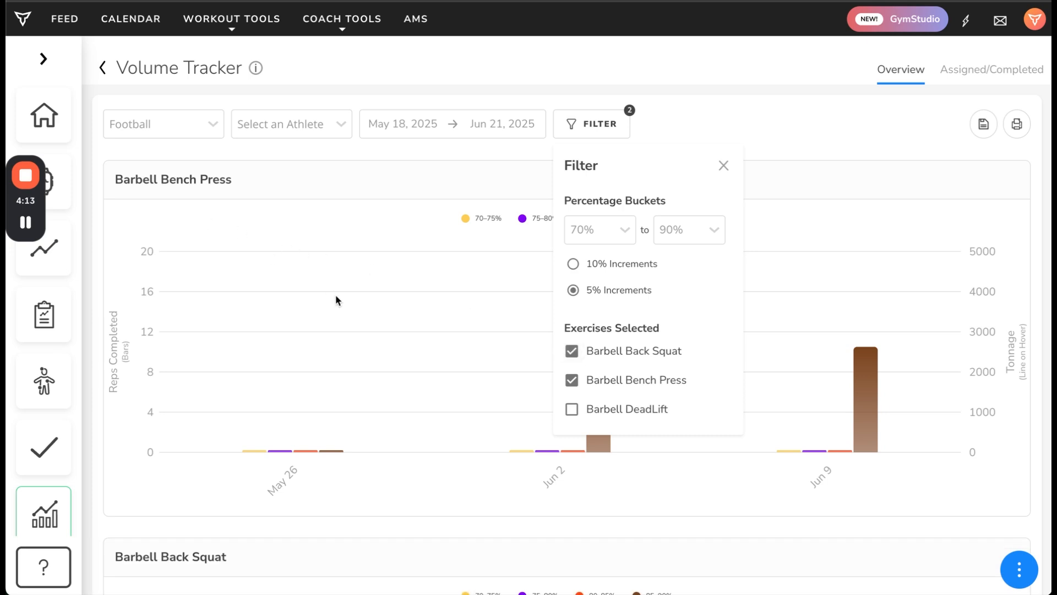
scroll(337, 299, down, 3)
scroll(337, 299, up, 3)
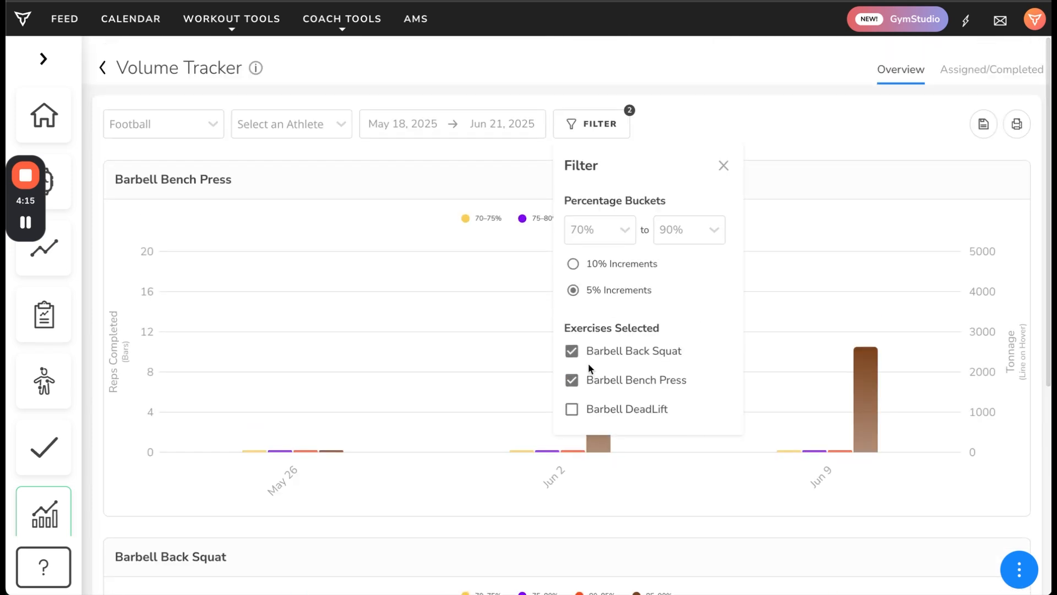
Reselect the exercises in the order Barbell Back Squat, Barbell Bench Press, Barbell DeadLift, and close the filter.
click(571, 380)
click(572, 351)
click(572, 351)
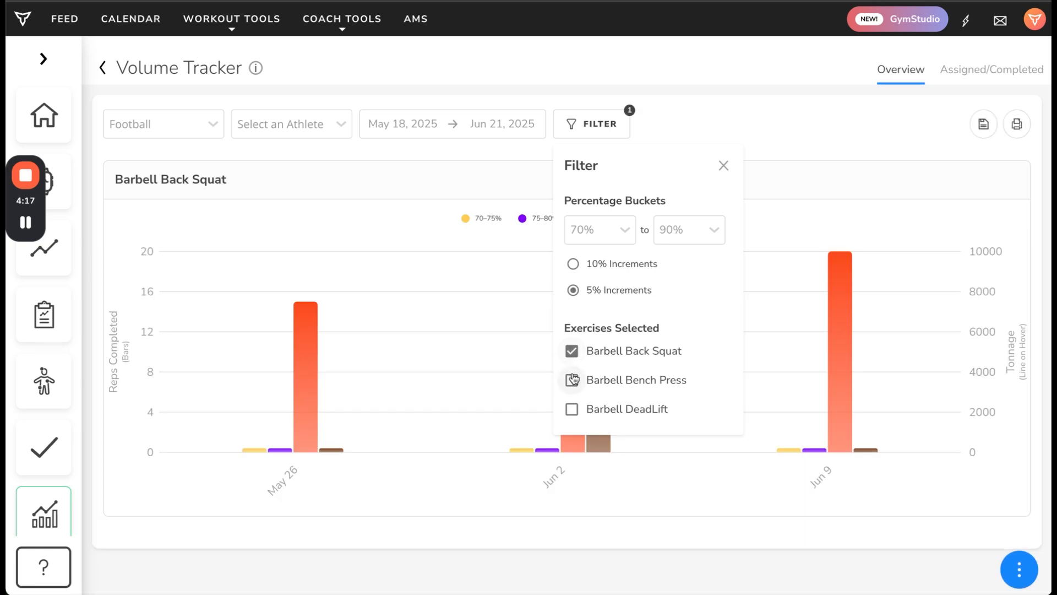
click(572, 380)
click(571, 409)
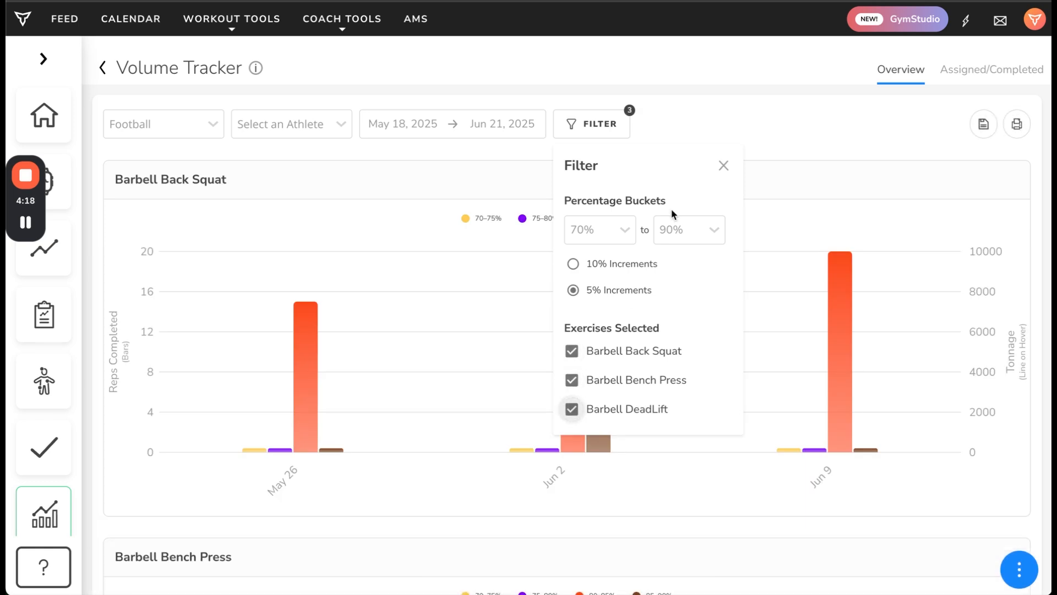
click(724, 167)
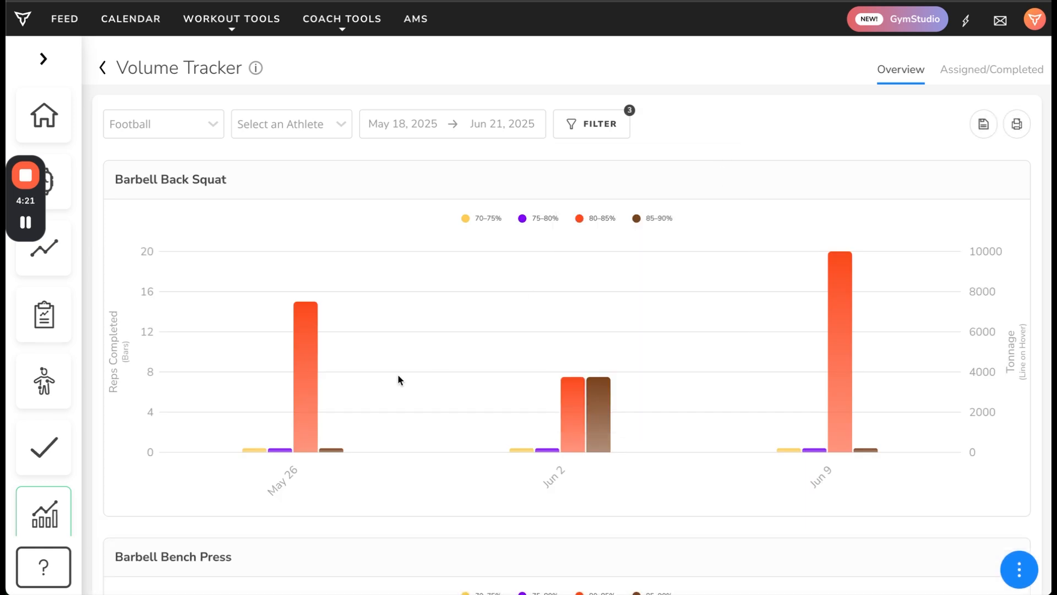
View the whole Football group and examine the Barbell Back Squat reps and tonnage for May 26 and Jun 2.
click(283, 125)
click(275, 161)
mouse_move(304, 334)
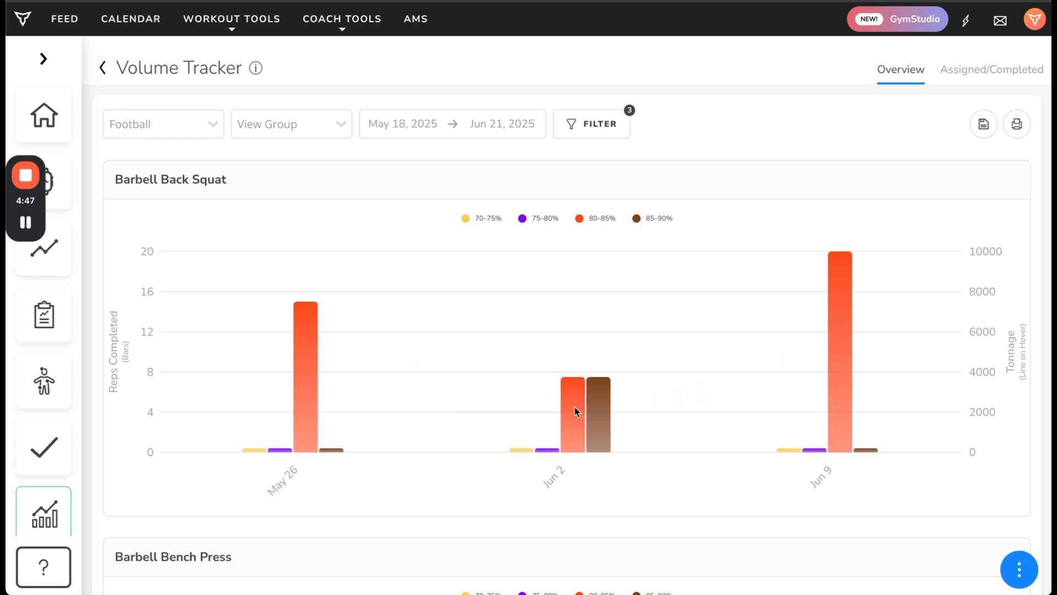
mouse_move(568, 392)
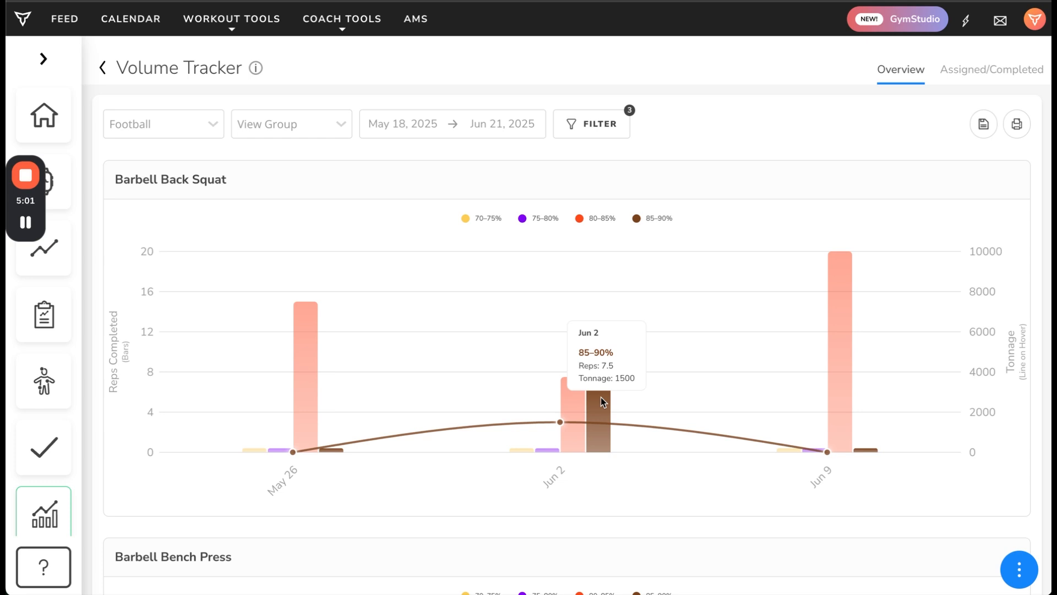
mouse_move(306, 374)
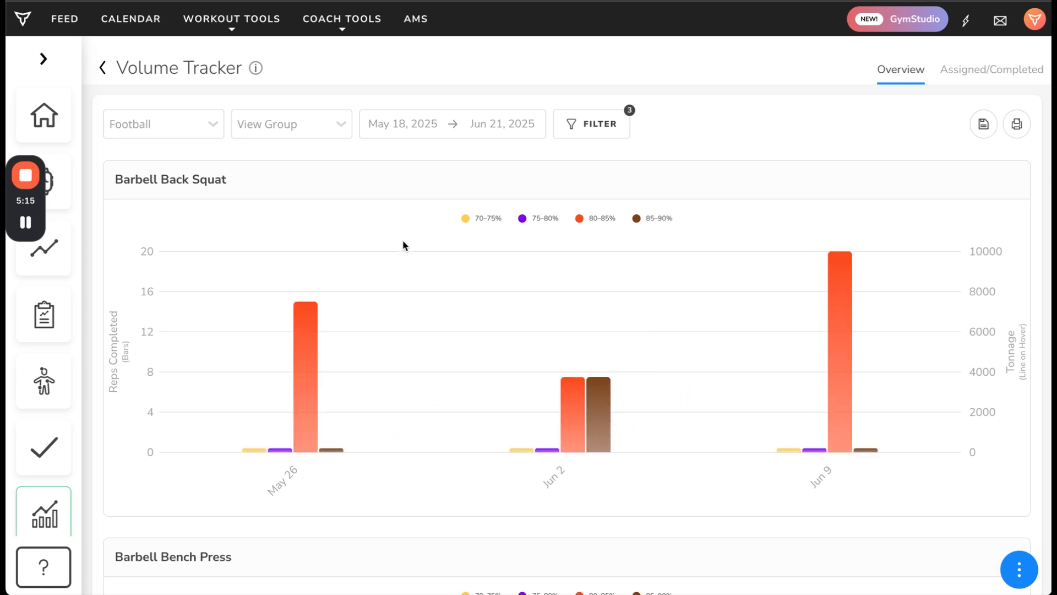
View each Football athlete in turn, and examine the second athlete's Jun 2 Back Squat bar and the Bench Press chart.
click(316, 132)
click(309, 203)
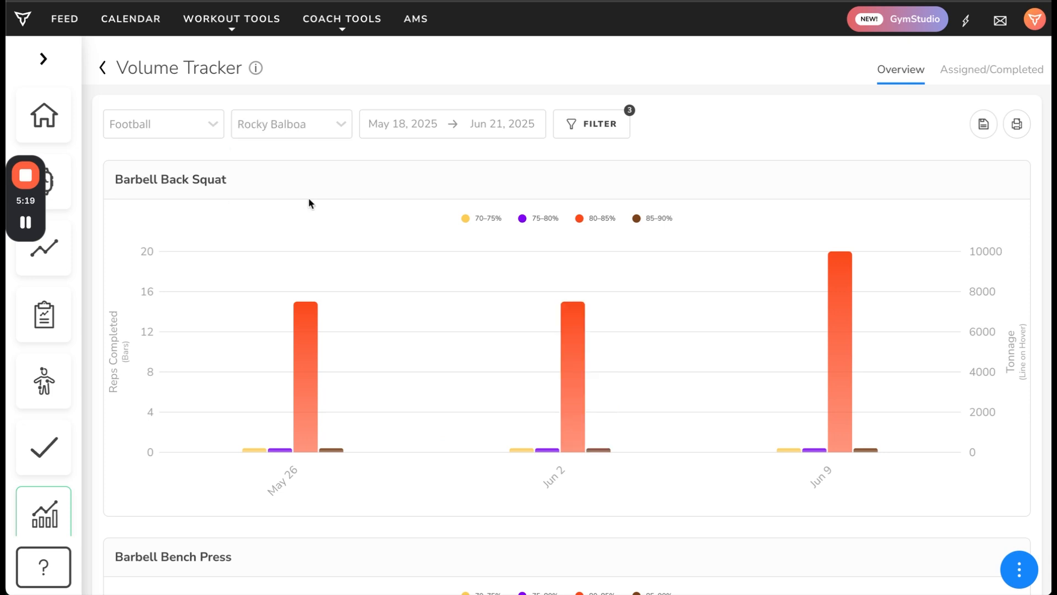
click(302, 123)
click(293, 234)
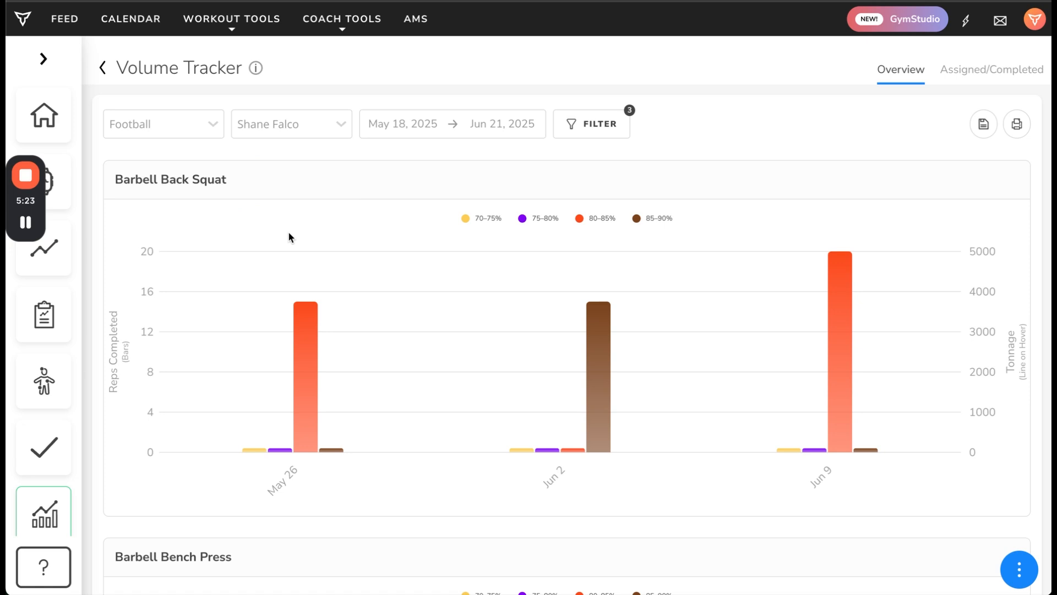
mouse_move(598, 348)
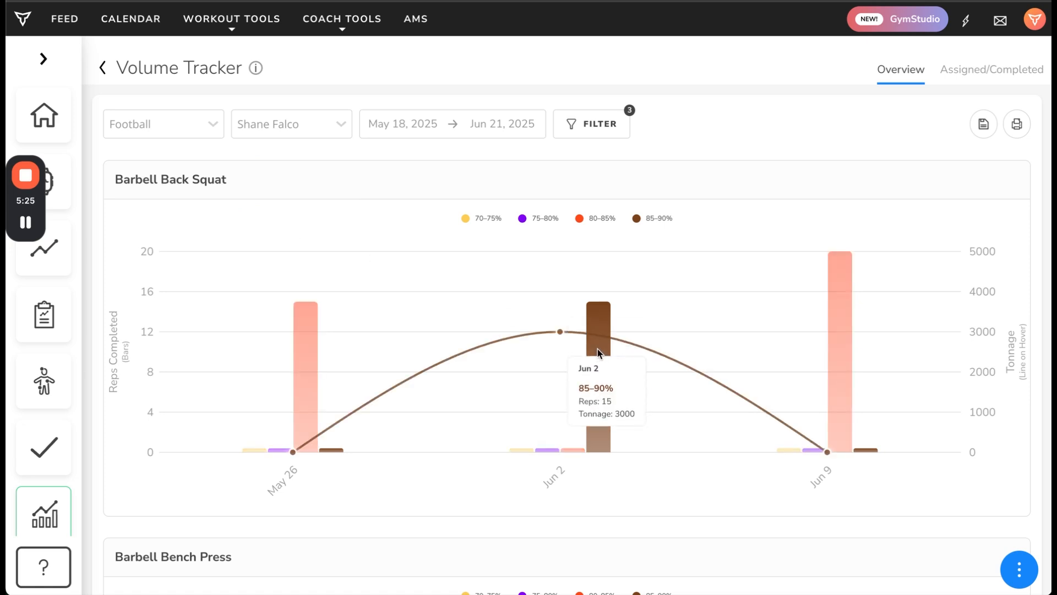
scroll(528, 318, down, 7)
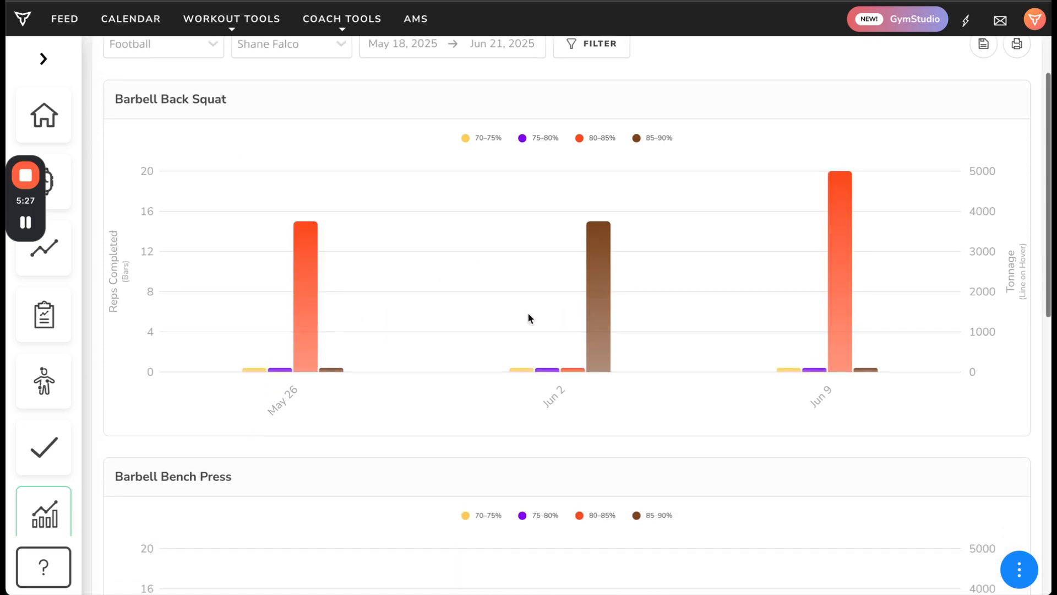
scroll(529, 318, down, 3)
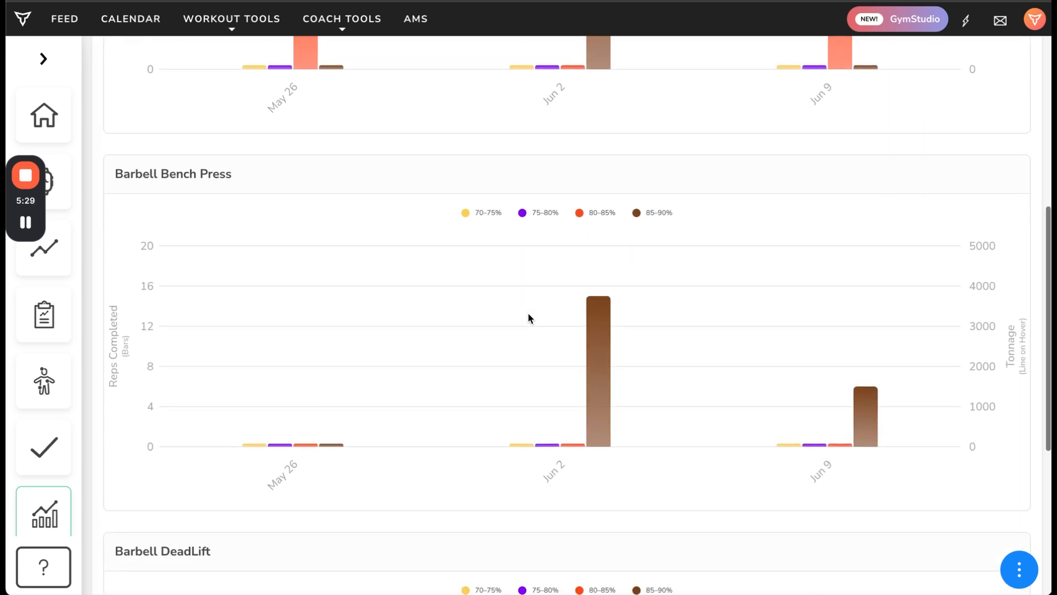
scroll(529, 318, up, 6)
scroll(528, 318, up, 4)
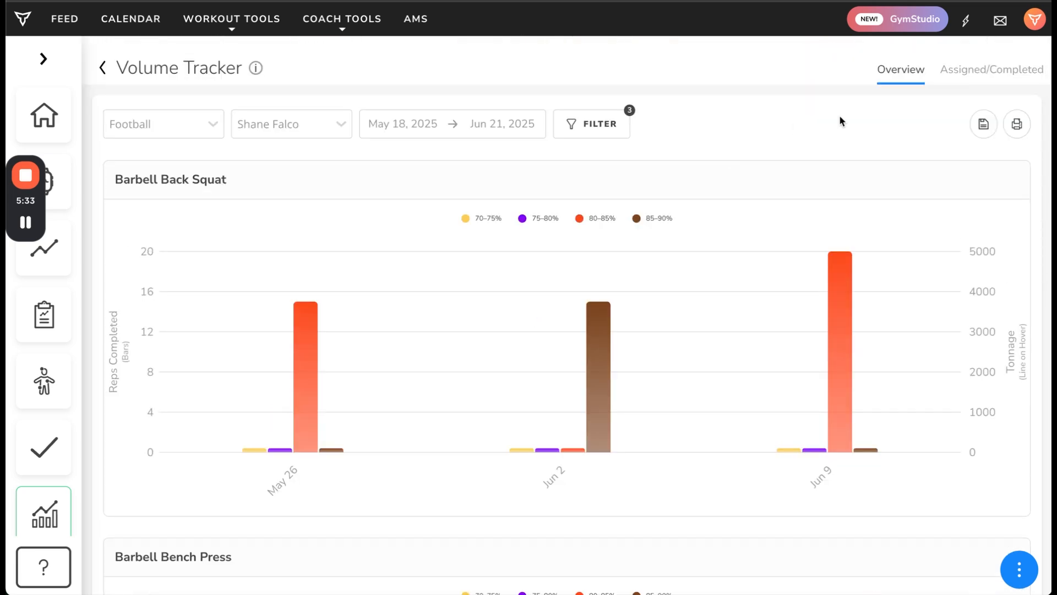
Switch to the Assigned/Completed view and compare the athlete's Barbell Back Squat volumes for May 26, Jun 2 and Jun 9.
click(974, 81)
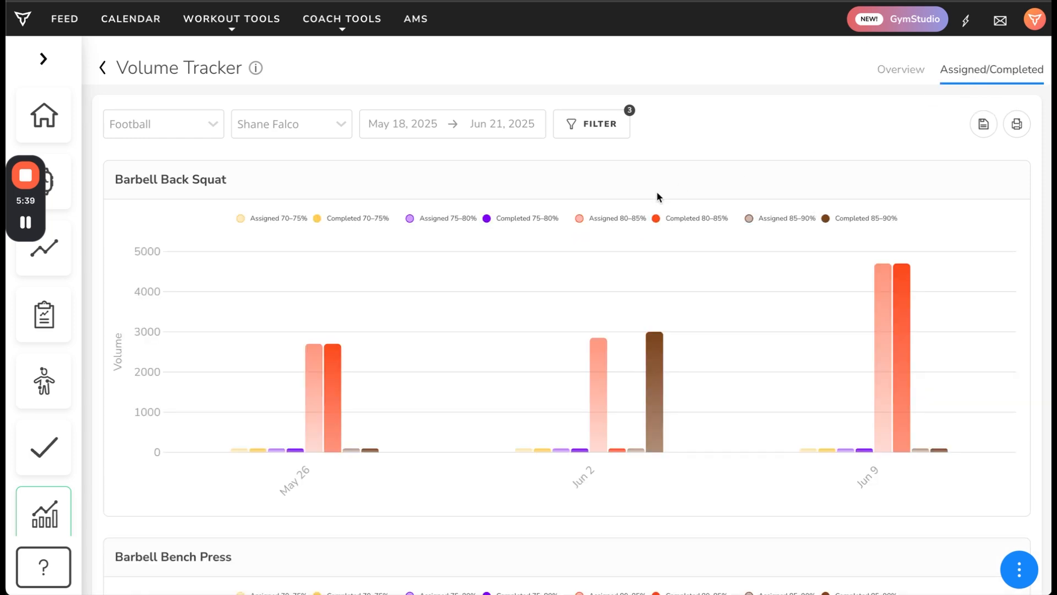
mouse_move(359, 316)
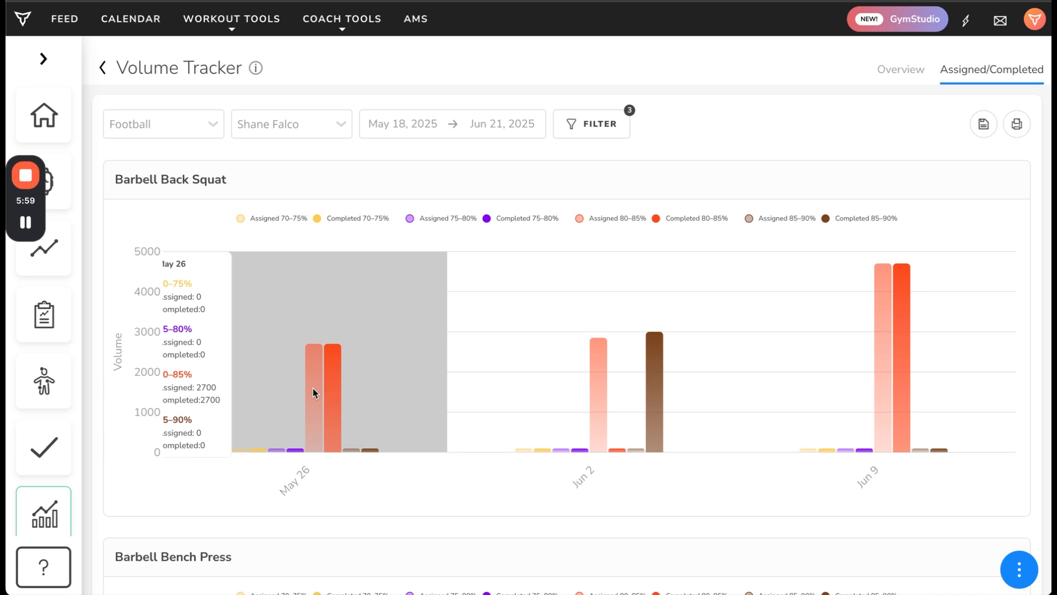
mouse_move(577, 380)
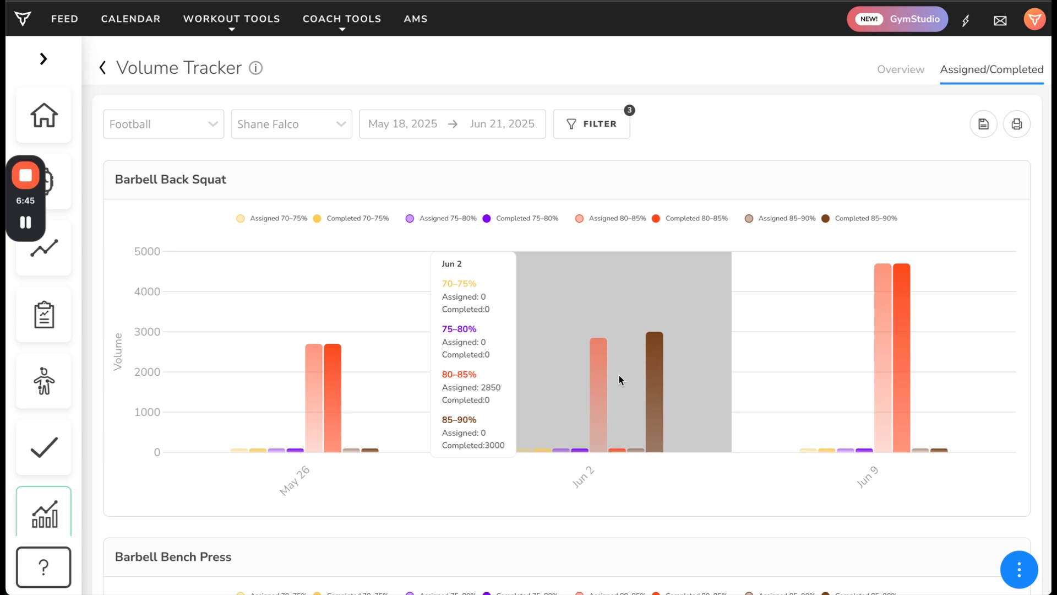
mouse_move(804, 355)
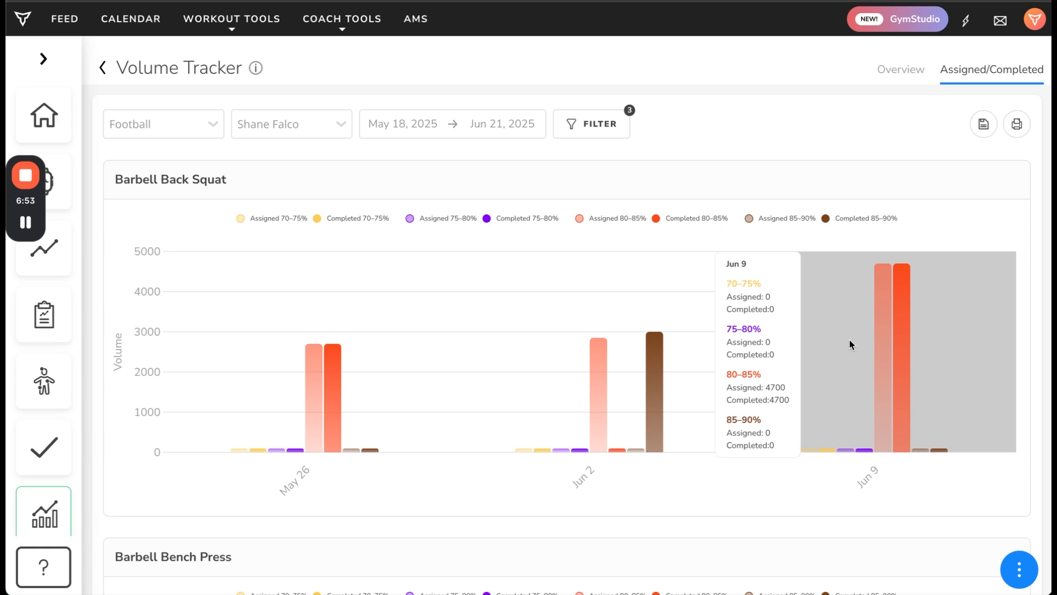
Return to the whole-group view and compare assigned with completed Barbell Back Squat volume for May 26 and Jun 2.
click(290, 121)
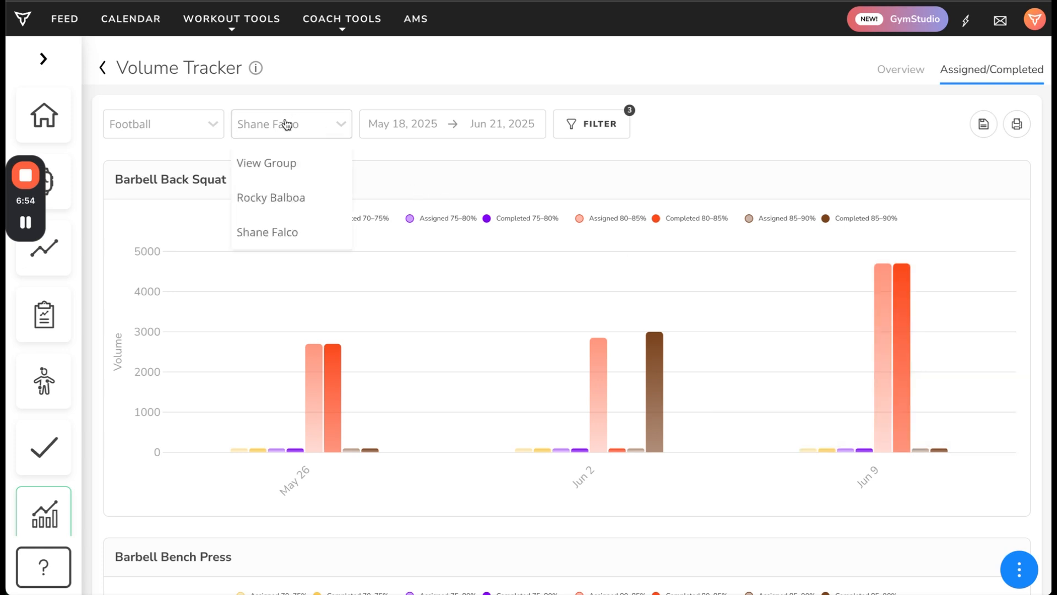
click(283, 163)
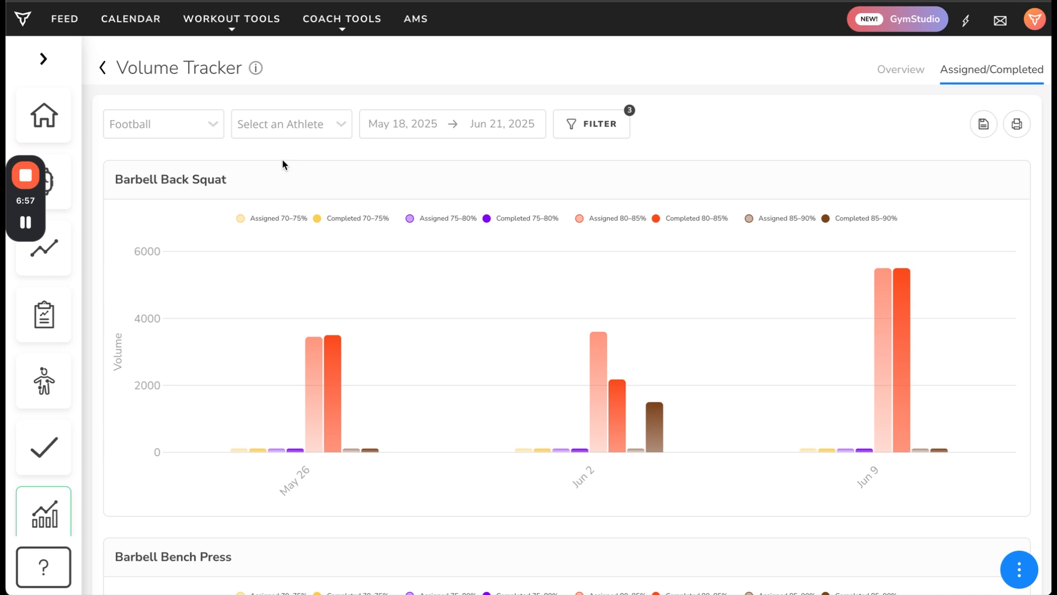
mouse_move(295, 310)
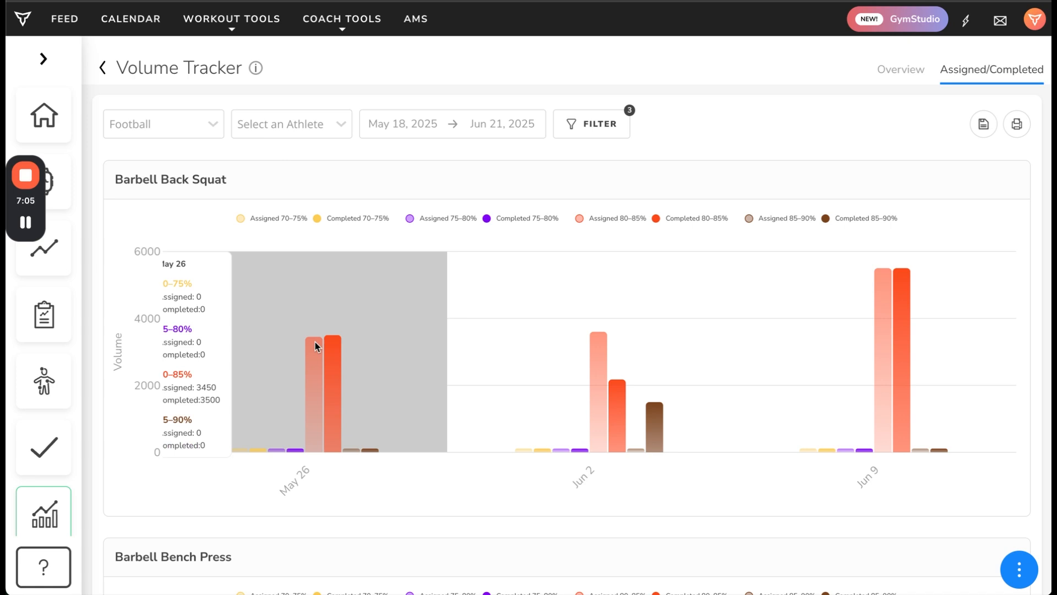
mouse_move(532, 363)
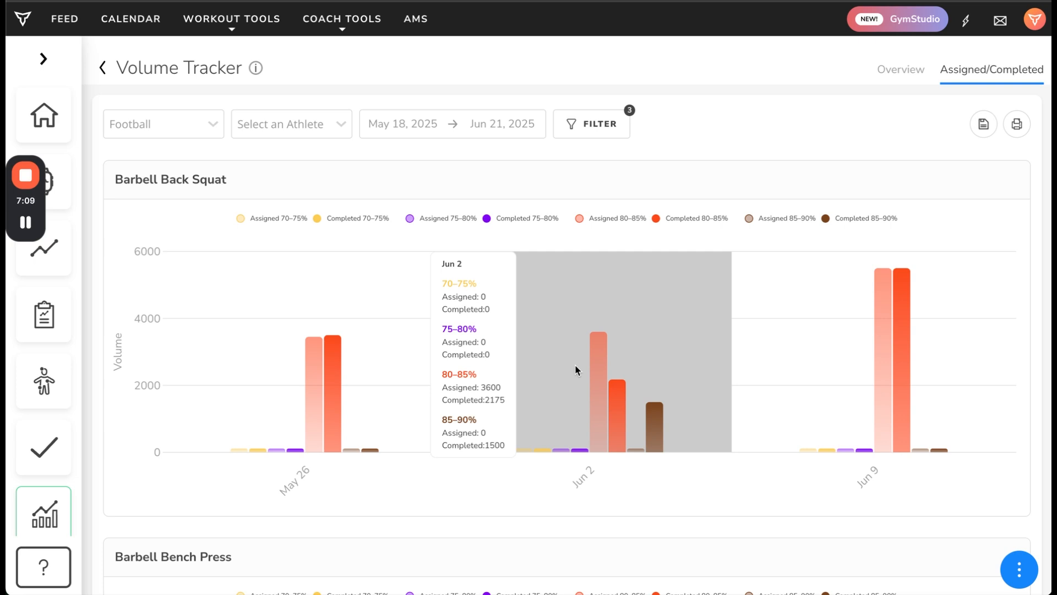
Compare assigned with completed group volume for Barbell Back Squat on Jun 9, Bench Press on Jun 2 and Jun 9, and DeadLift on May 30.
mouse_move(866, 374)
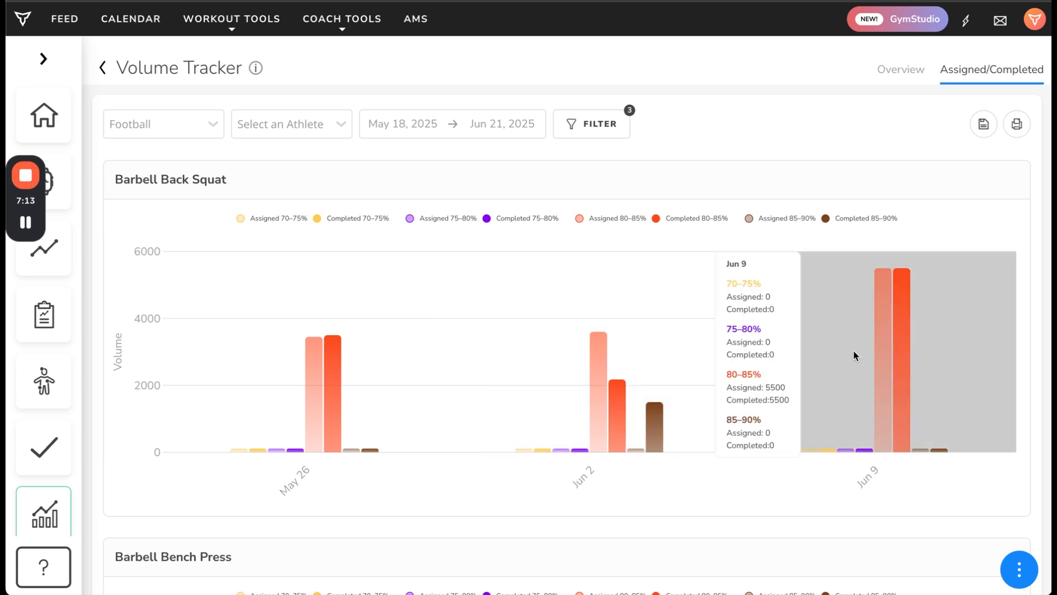
scroll(854, 352, down, 6)
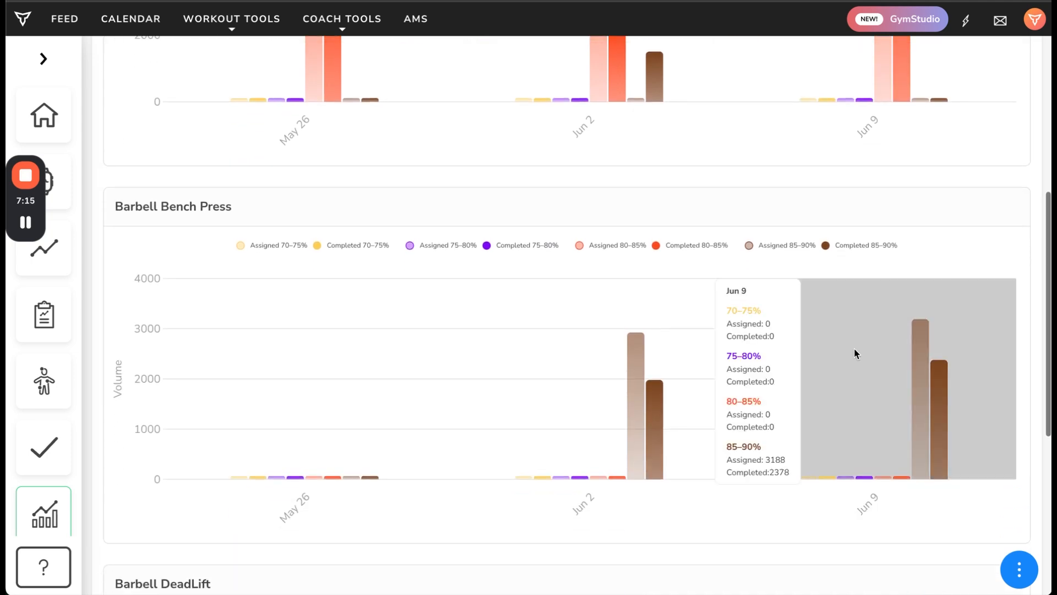
scroll(854, 348, down, 4)
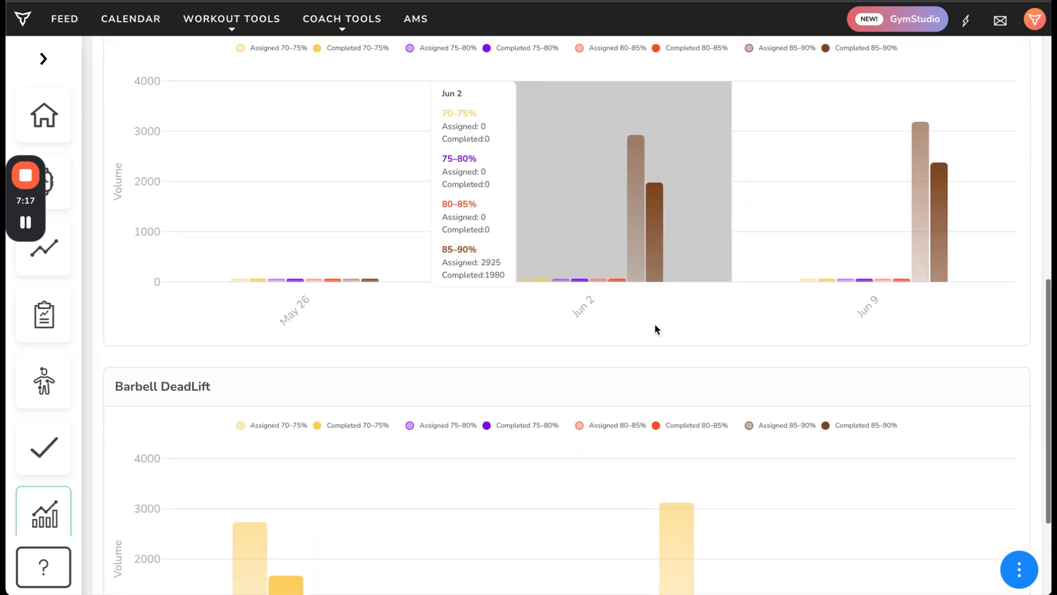
scroll(655, 330, down, 3)
mouse_move(478, 312)
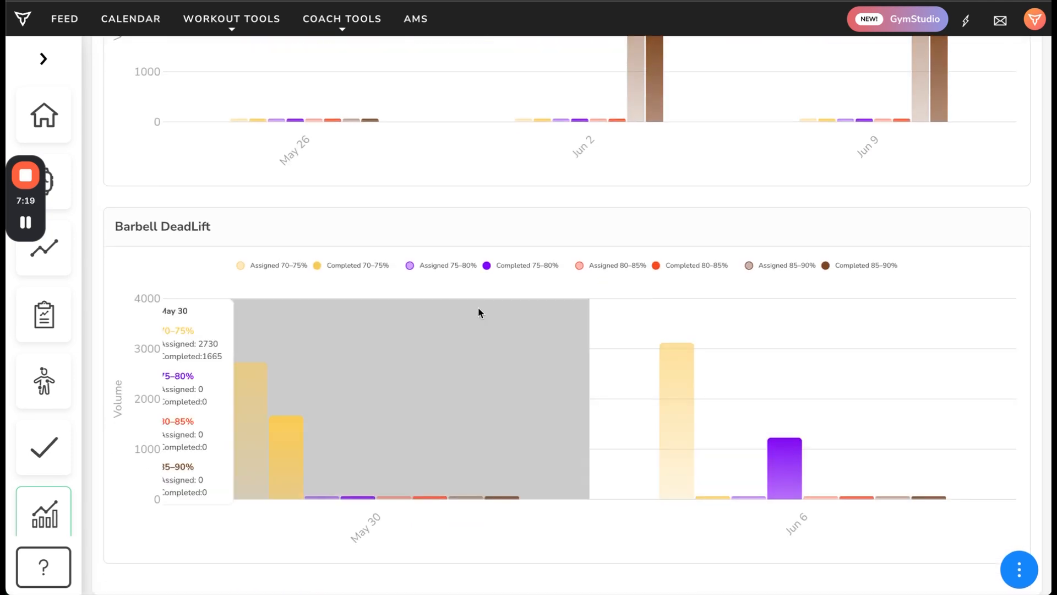
Open the chart filter and switch the percentage buckets to 10% increments.
scroll(478, 312, up, 13)
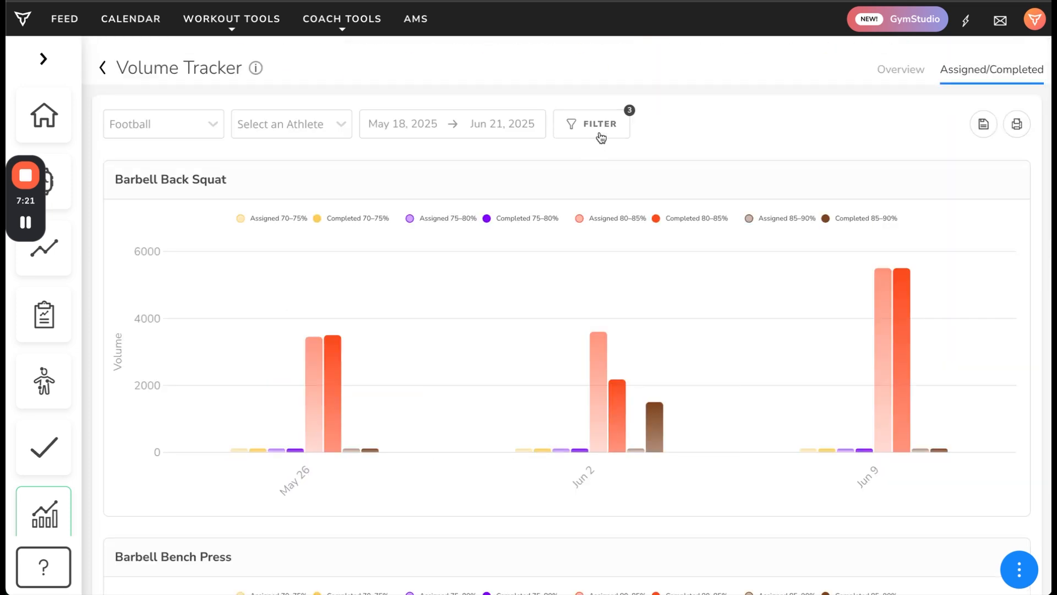
click(603, 130)
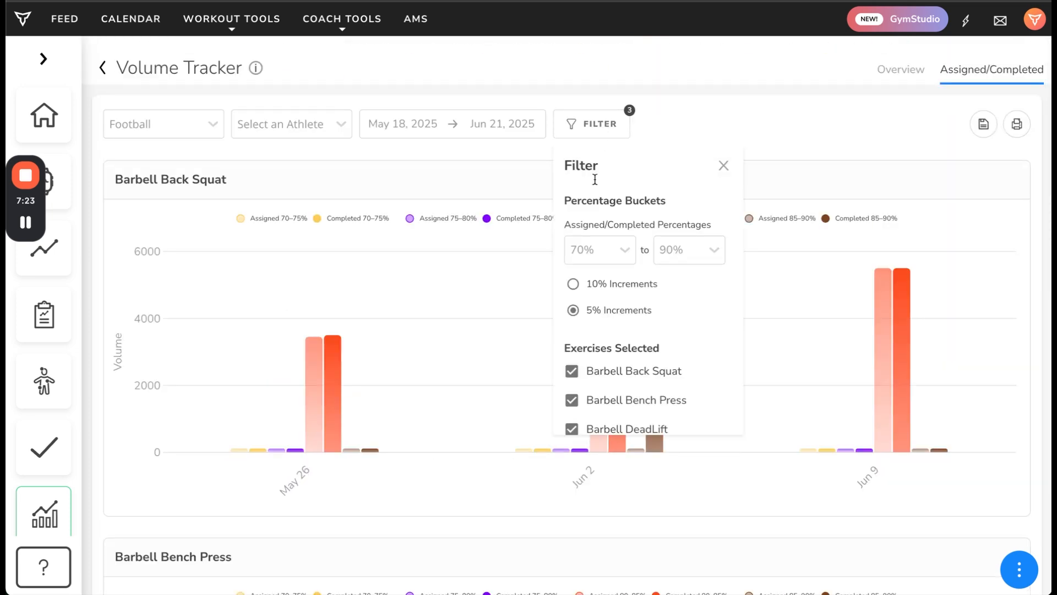
click(577, 287)
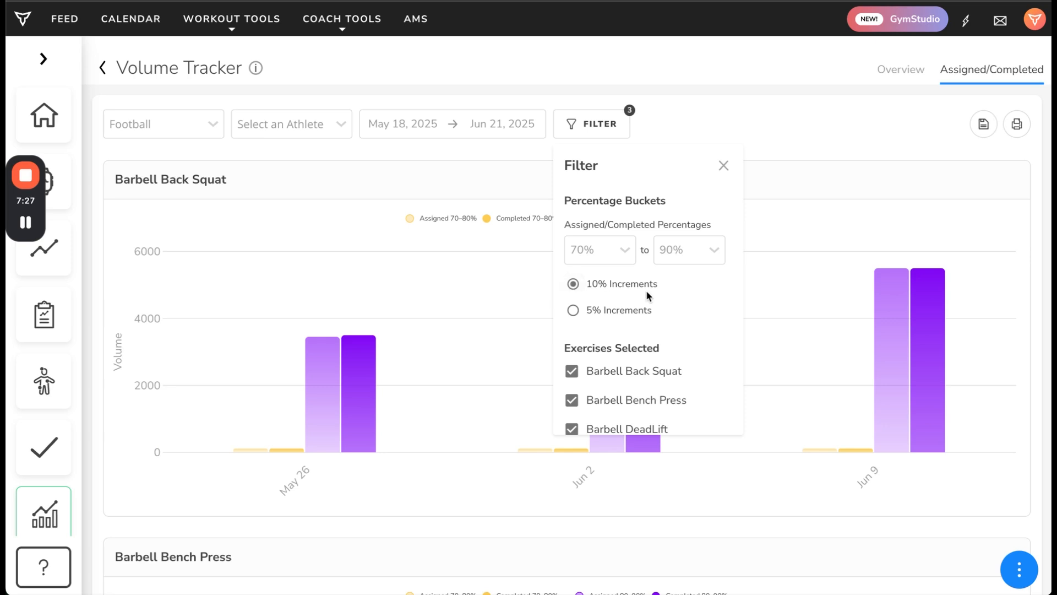
scroll(624, 292, down, 1)
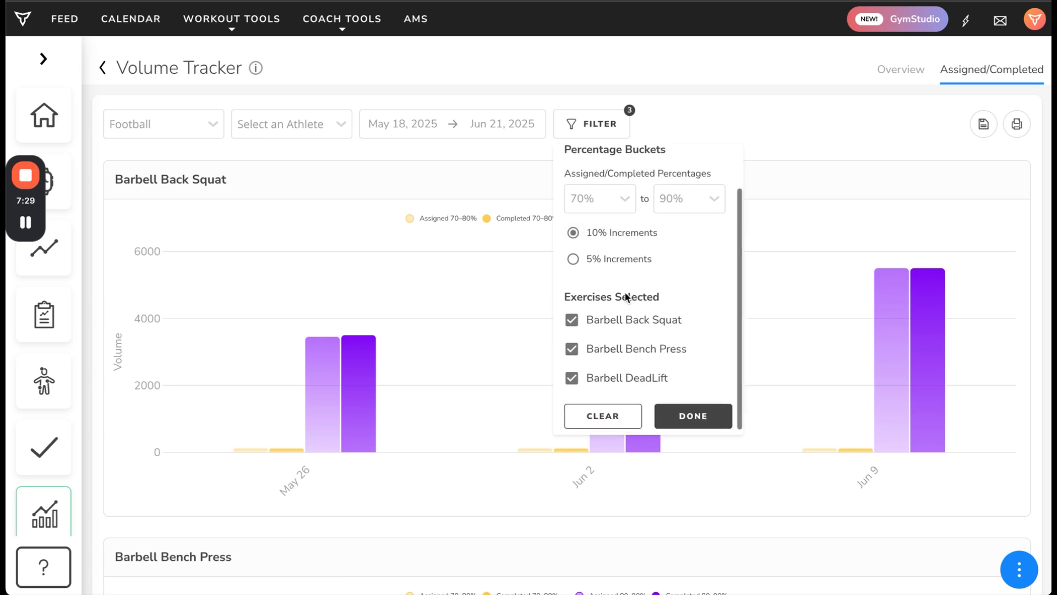
scroll(632, 285, up, 1)
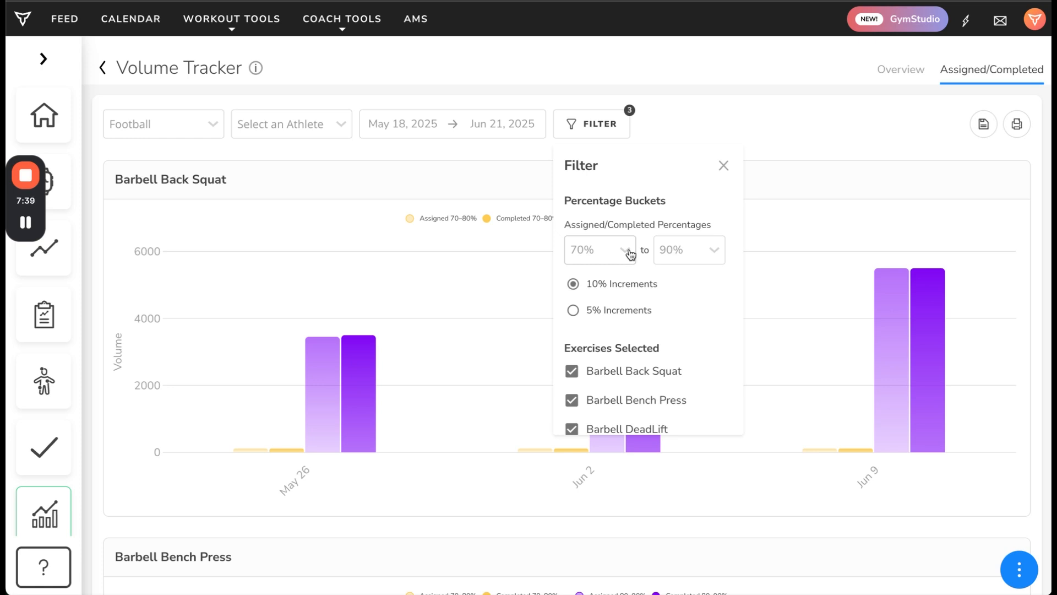
Set the assigned/completed percentage range to 50% to 100%.
click(631, 254)
scroll(614, 327, down, 2)
scroll(613, 325, down, 1)
click(605, 348)
click(702, 248)
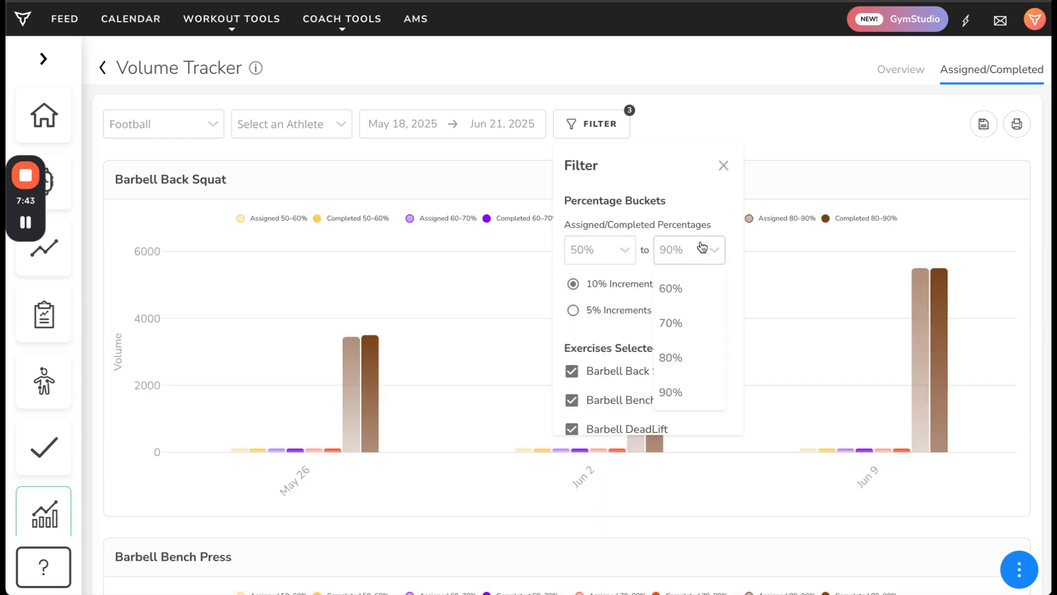
scroll(688, 391, down, 1)
click(689, 392)
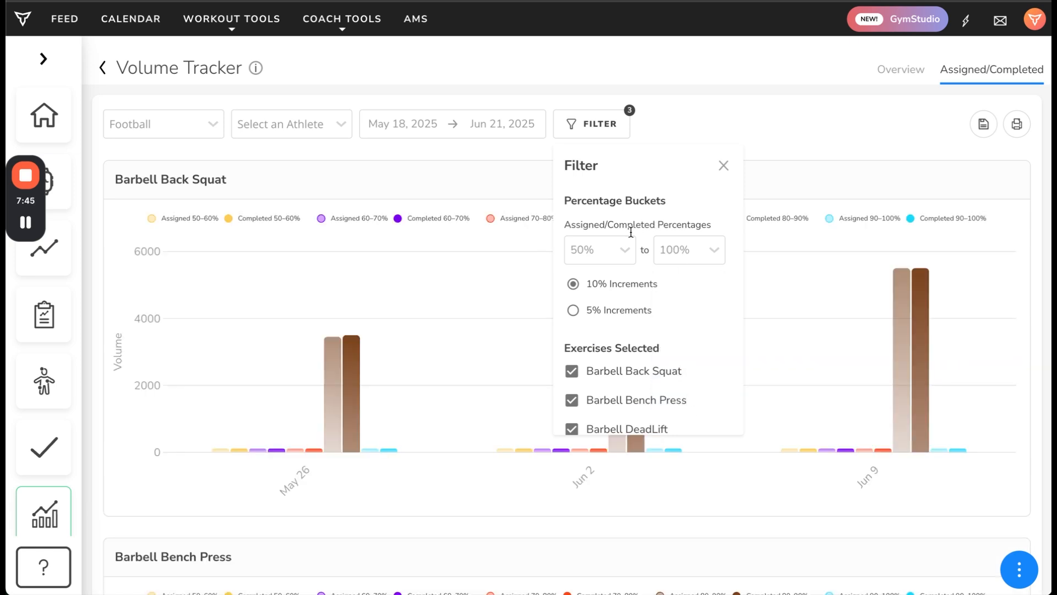
Change the assigned/completed percentage range to 40% to 90%.
click(618, 248)
scroll(600, 325, down, 3)
scroll(593, 304, up, 1)
click(591, 303)
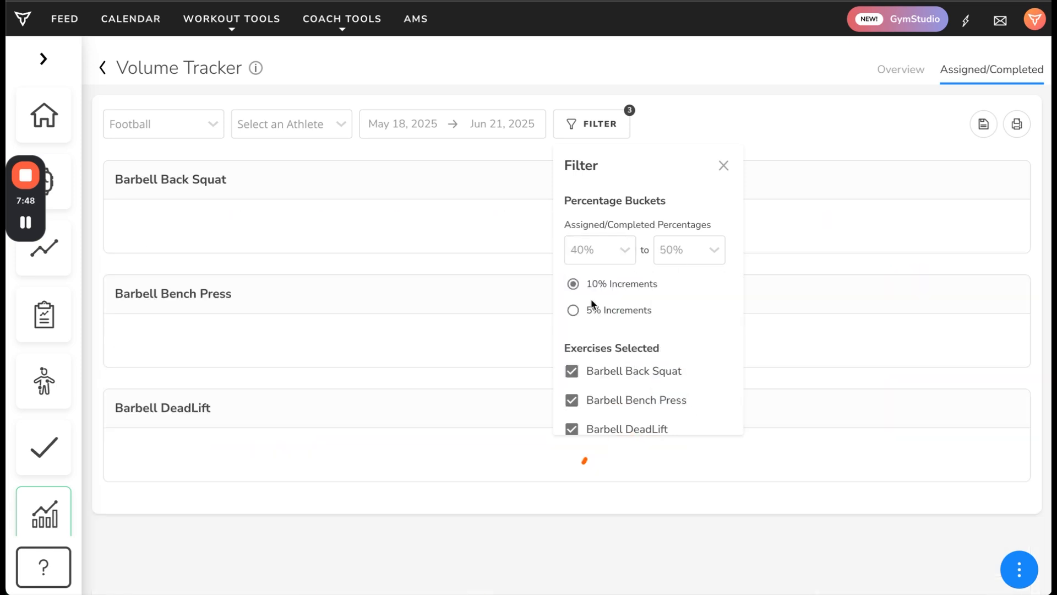
click(701, 252)
scroll(701, 366, down, 1)
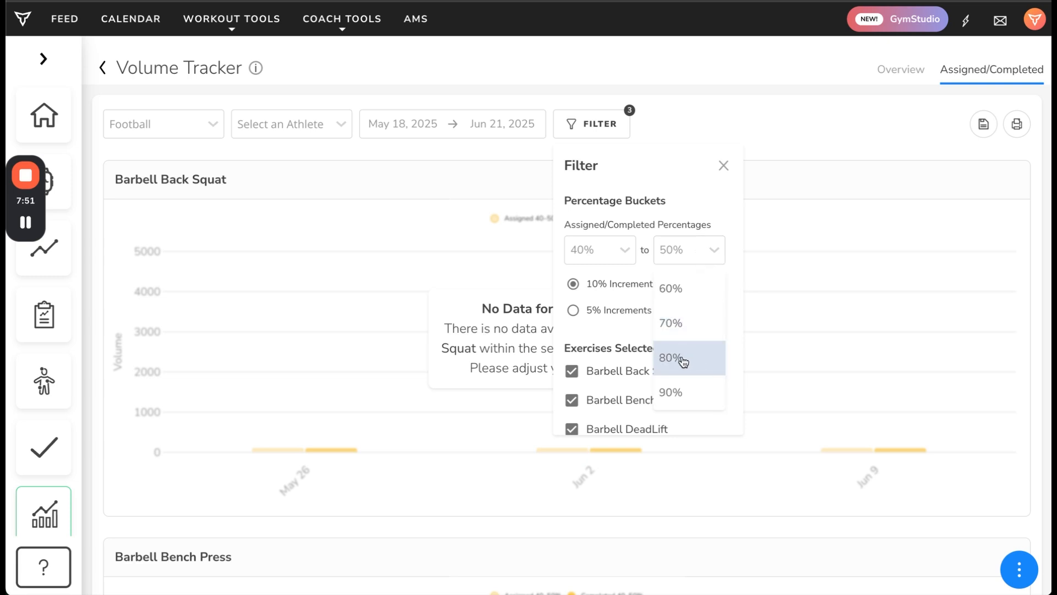
click(679, 393)
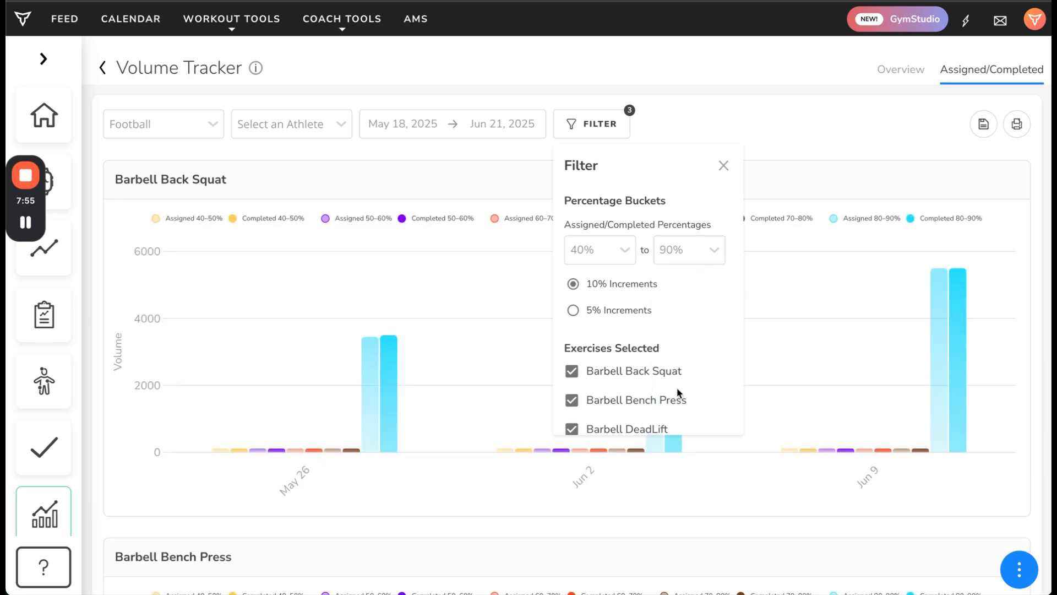
Switch the percentage buckets to 5% increments and set the range to 15% to 40%.
click(572, 314)
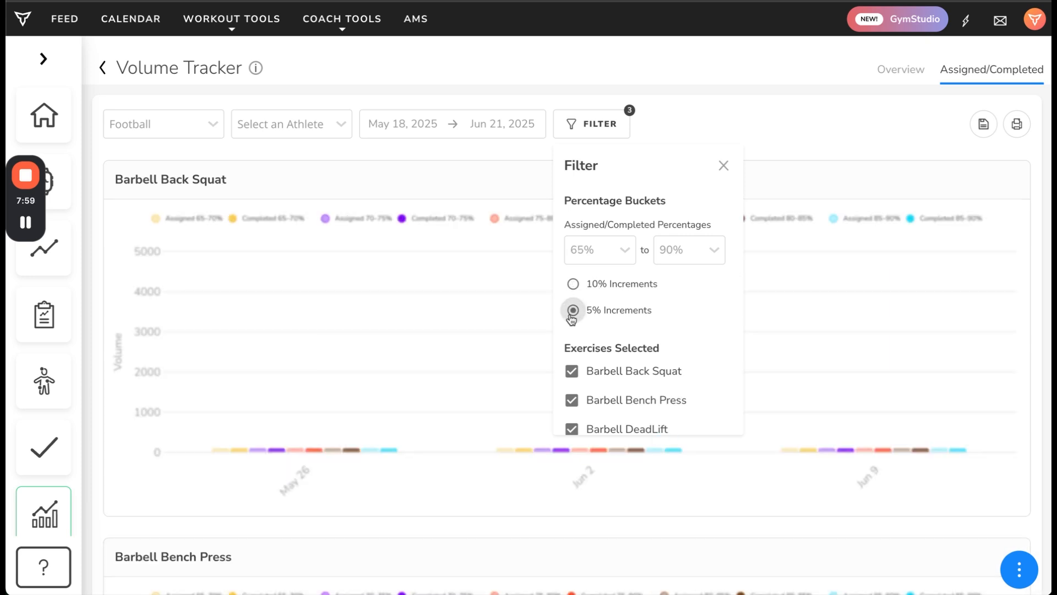
click(608, 260)
scroll(593, 333, down, 1)
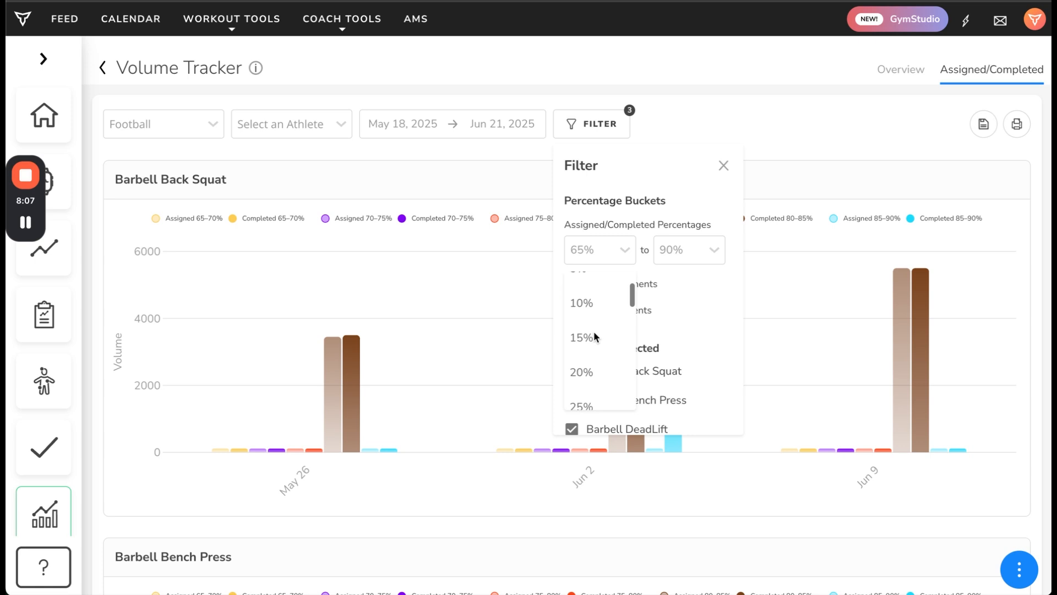
click(590, 337)
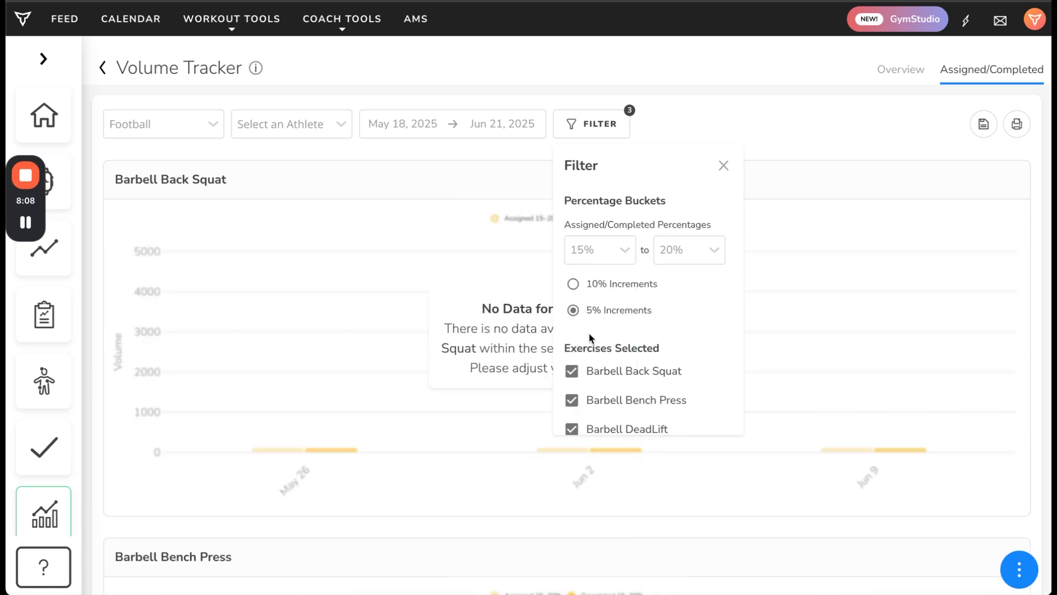
click(692, 251)
scroll(694, 354, down, 1)
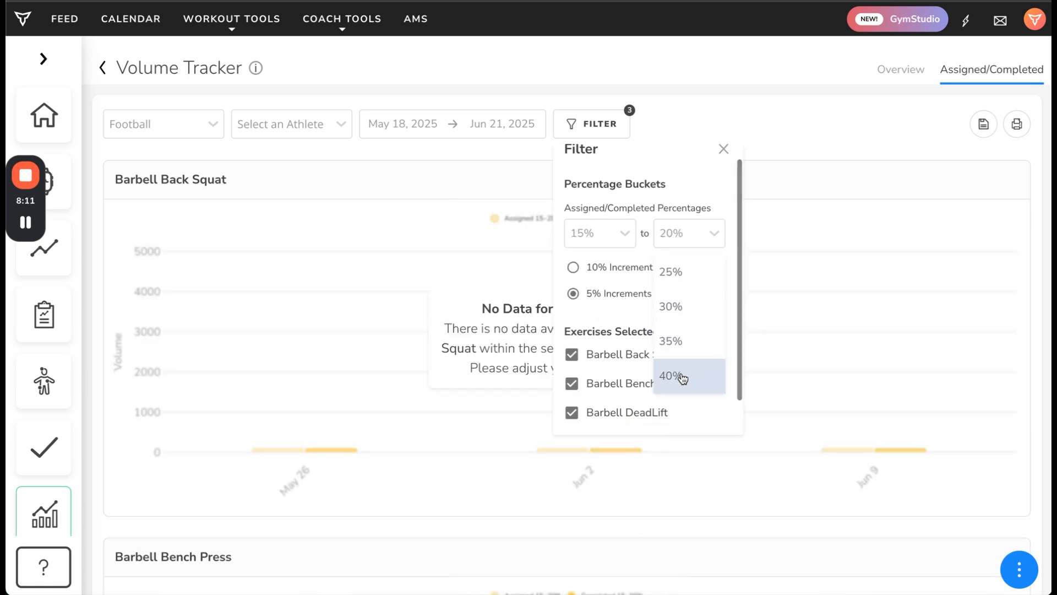
click(683, 378)
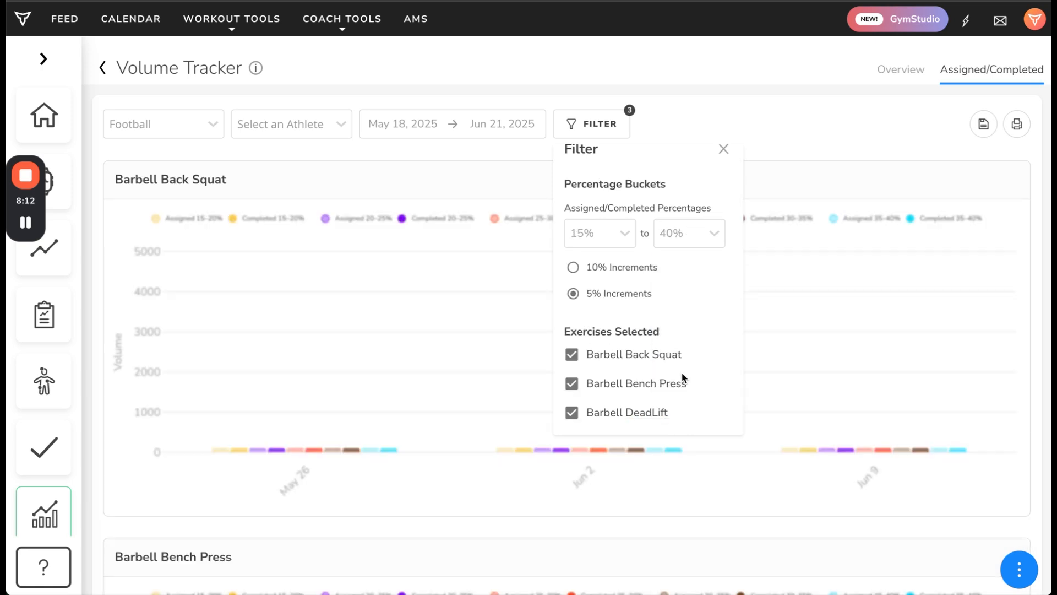
Set the 5%-increment percentage range to 50% to 75%.
click(612, 240)
scroll(603, 346, down, 6)
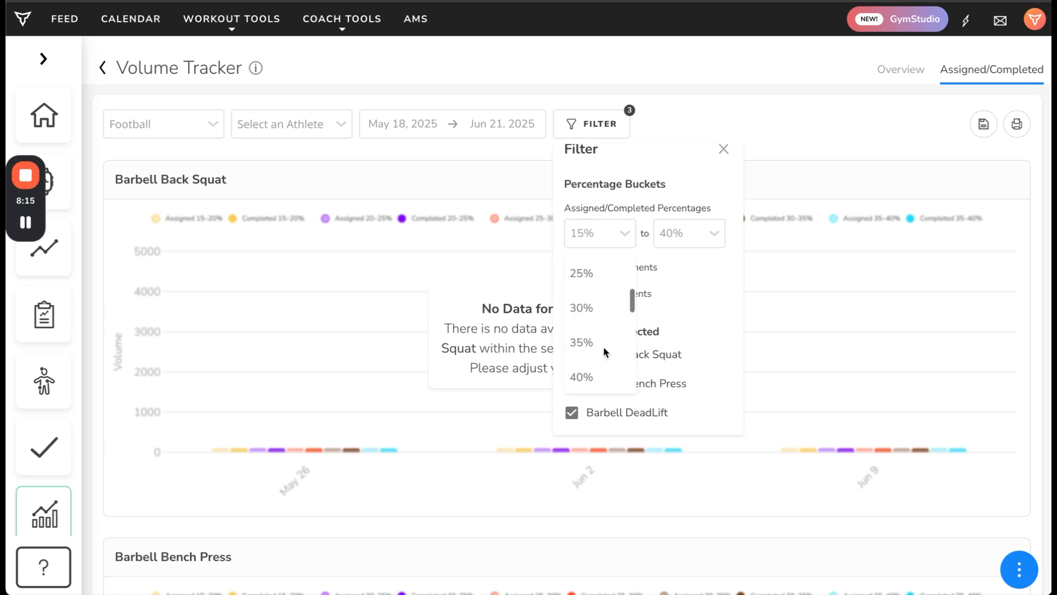
scroll(605, 348, down, 3)
click(604, 347)
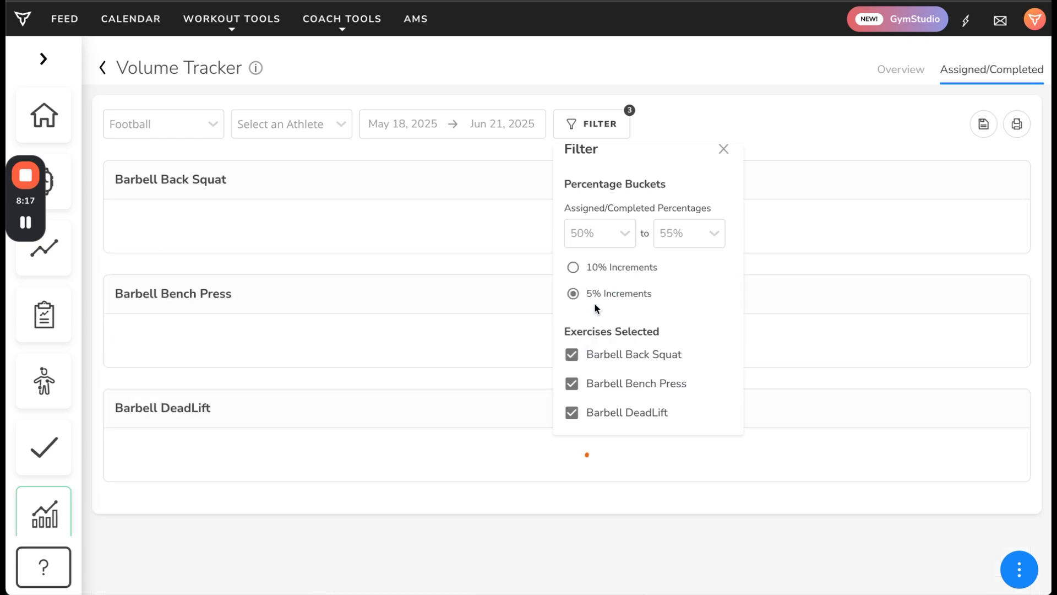
click(685, 237)
scroll(703, 375, down, 2)
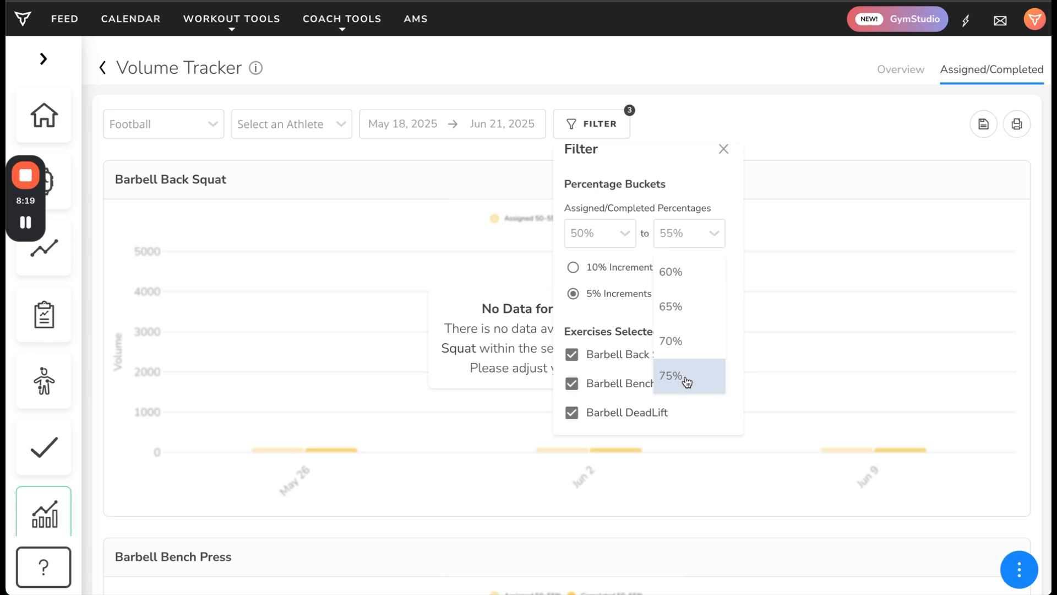
click(686, 377)
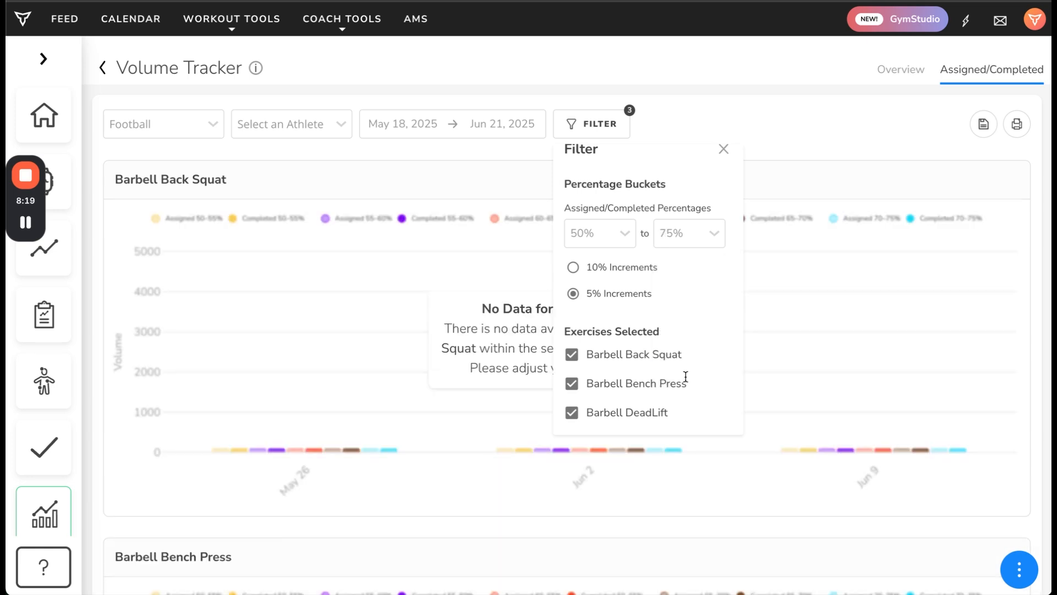
Set the percentage range to 80% to 100% and close the filter.
click(608, 240)
scroll(603, 355, down, 5)
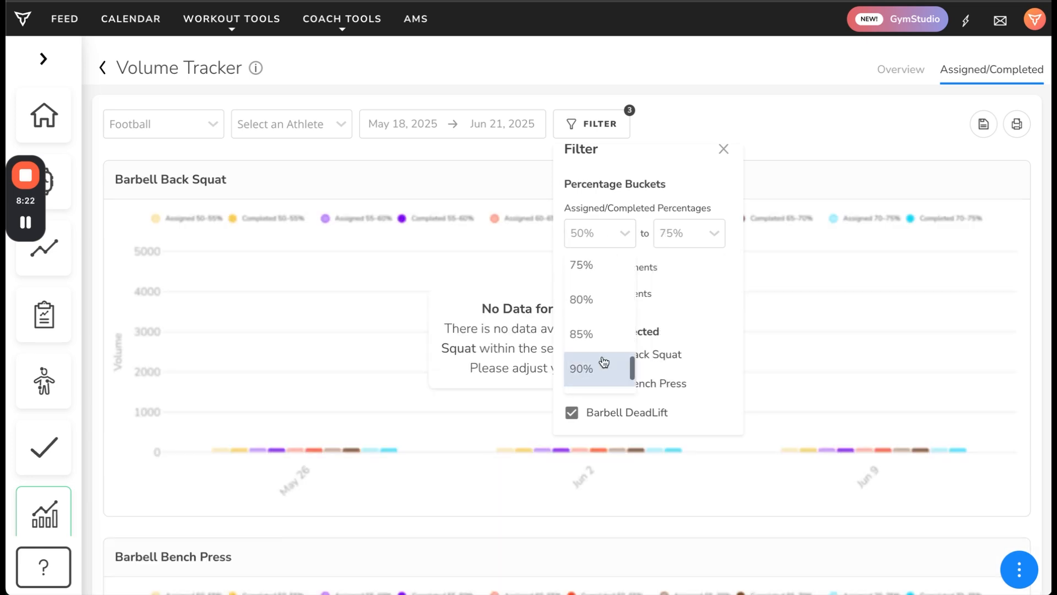
click(597, 299)
click(698, 236)
scroll(693, 357, down, 1)
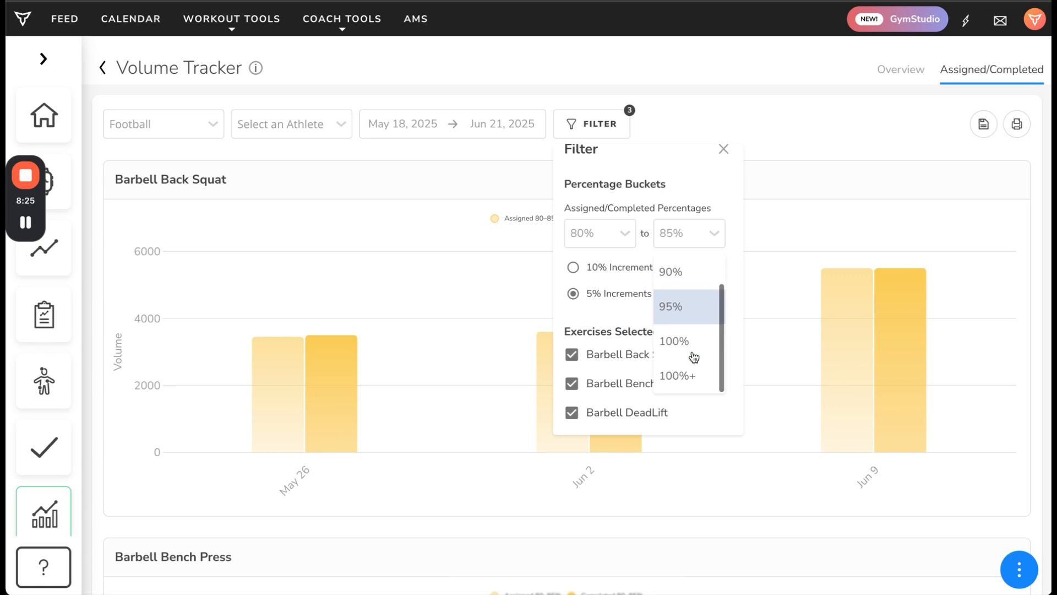
click(688, 349)
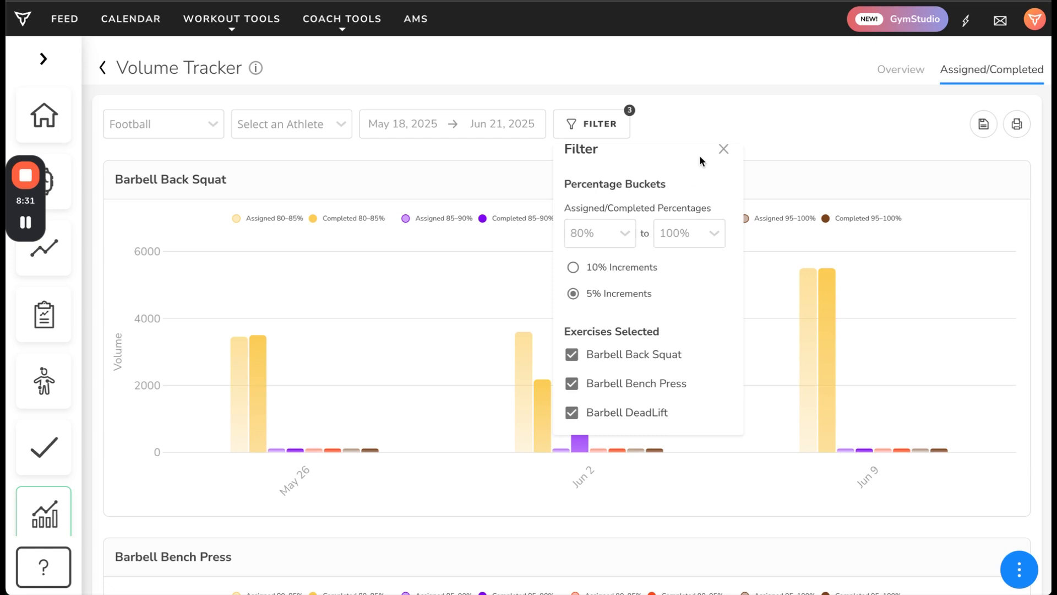
click(723, 150)
Return to the Overview charts and review their percentage bucket filter settings.
click(896, 78)
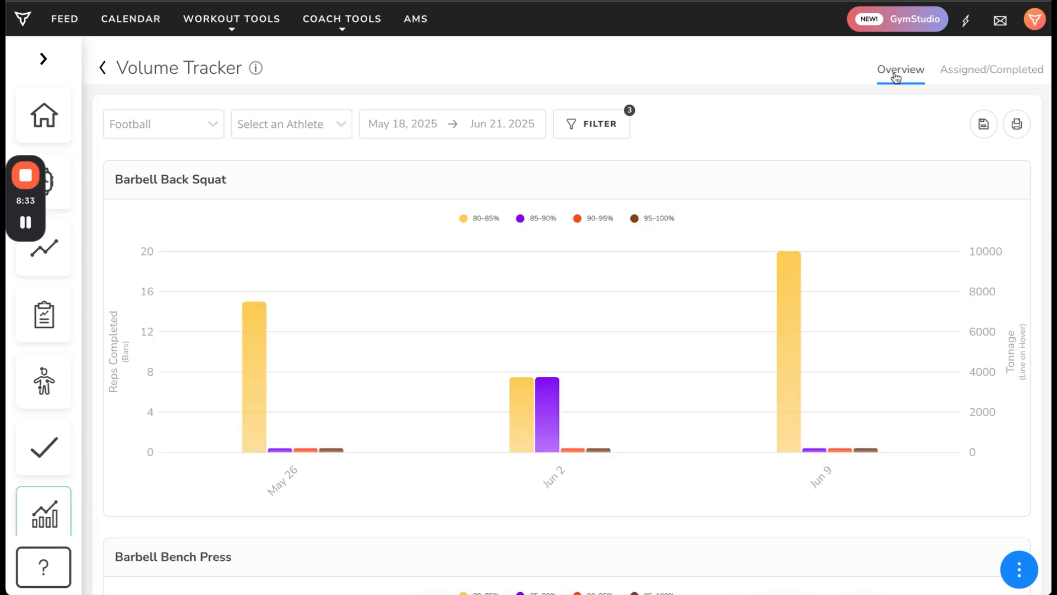
click(590, 124)
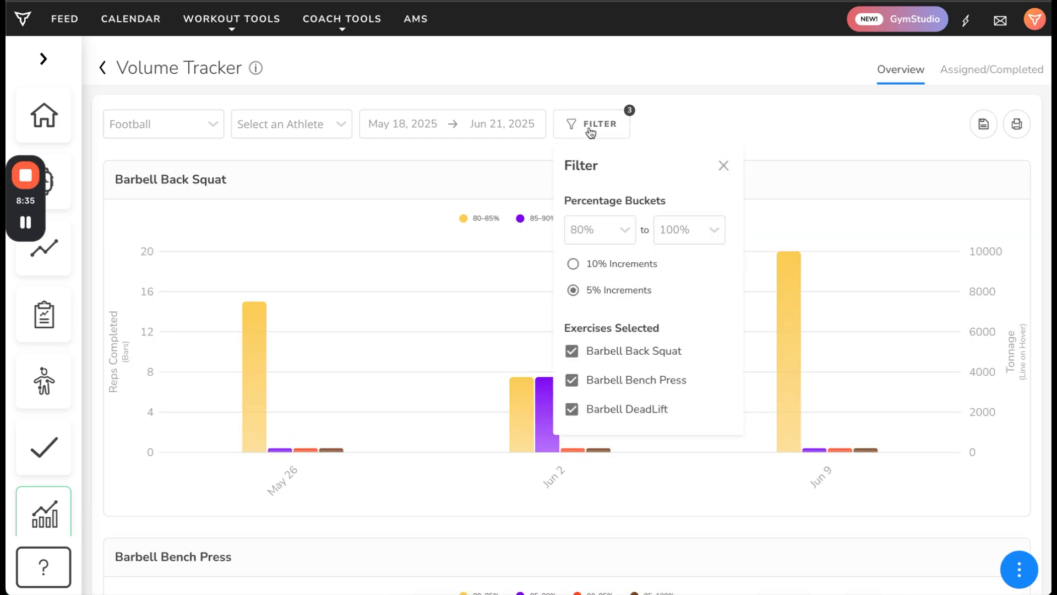
click(724, 166)
On the Barbell Back Squat chart, pin the tonnage line for 80–85% and then for 85–90% at Jun 2.
mouse_move(263, 378)
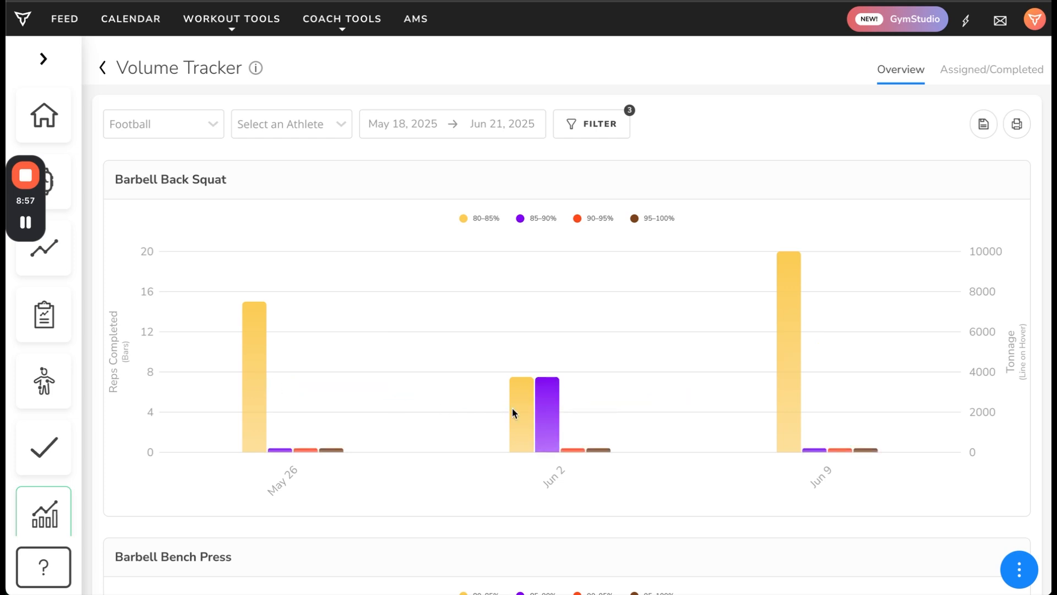
mouse_move(515, 398)
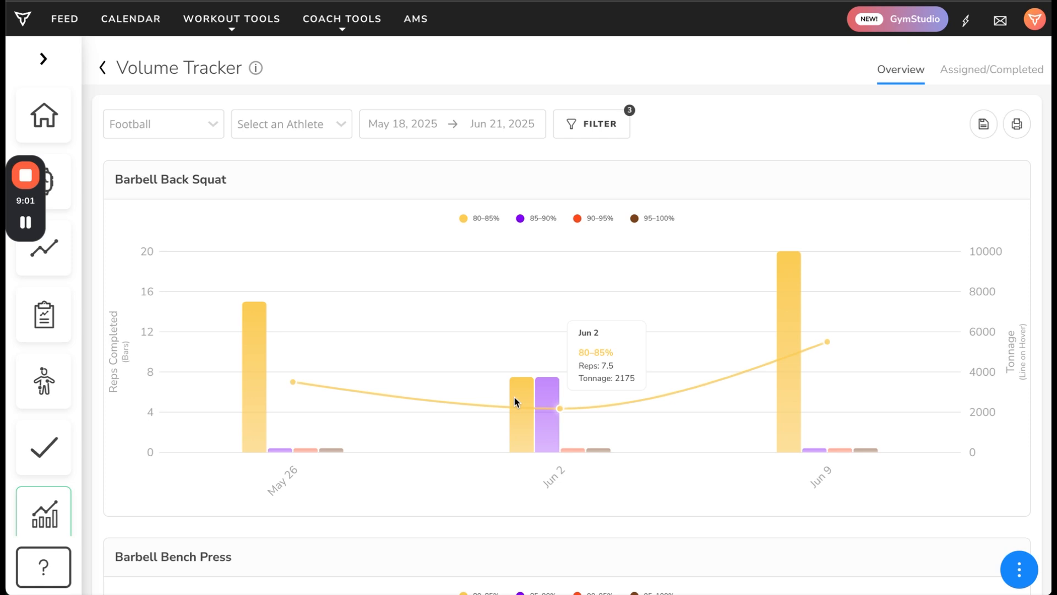
click(514, 397)
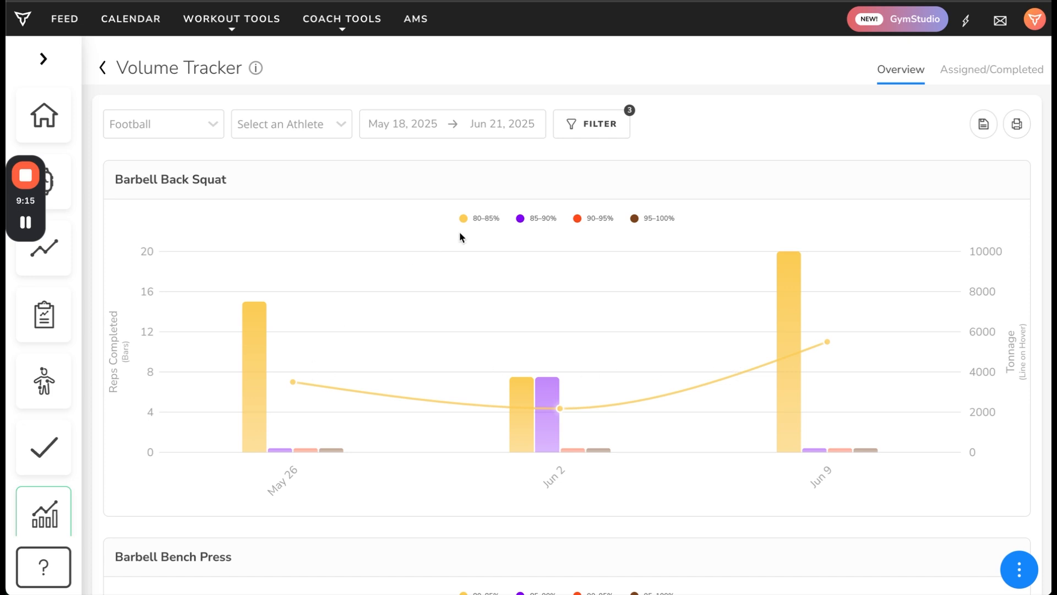
mouse_move(555, 381)
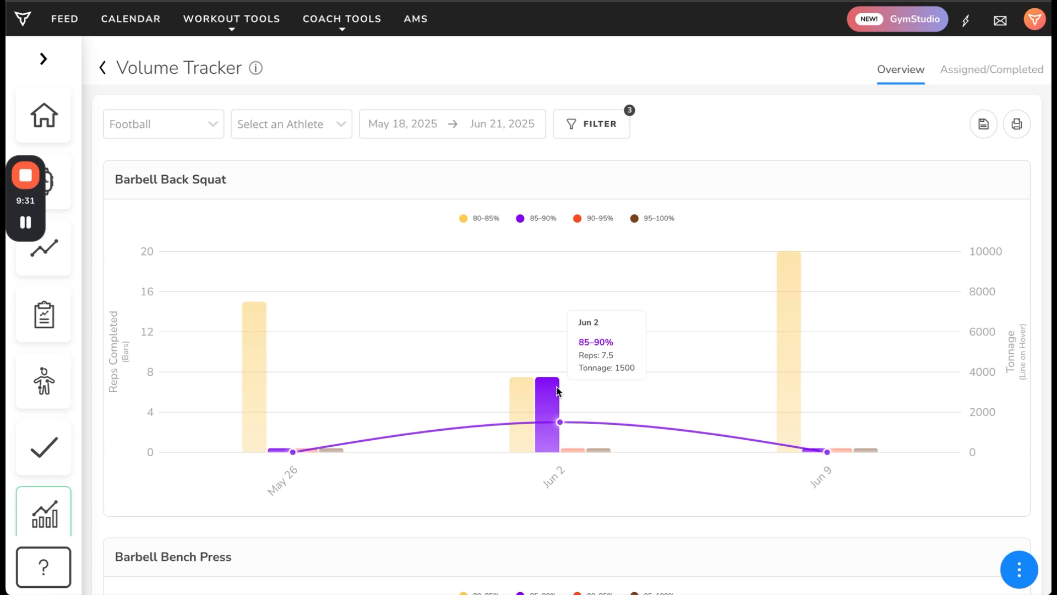
click(556, 391)
Examine the Barbell Bench Press 85–90% reps and tonnage for Jun 2, and view the Barbell DeadLift chart.
scroll(556, 388, down, 9)
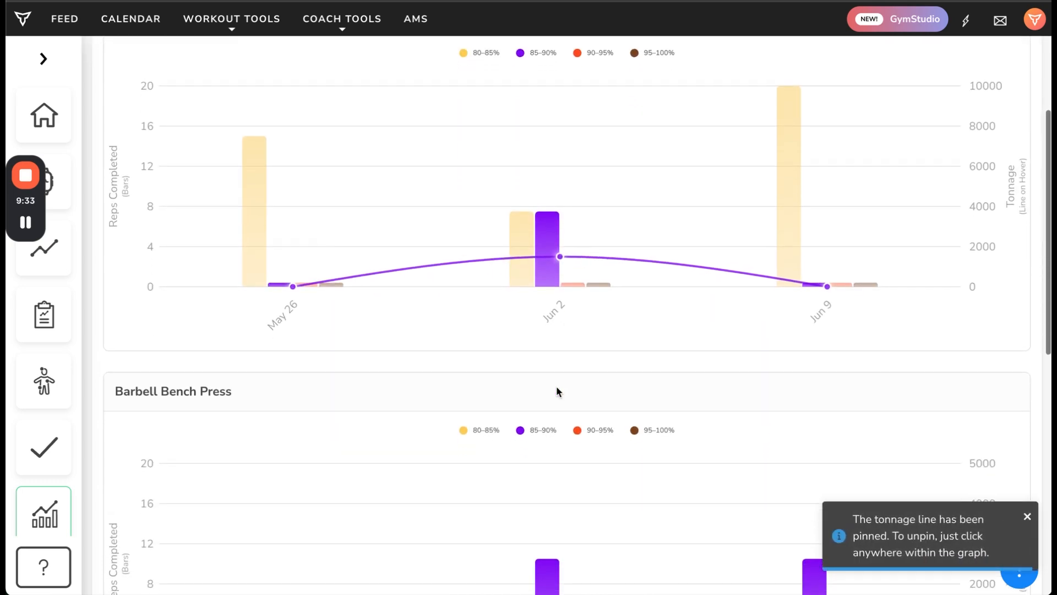
mouse_move(547, 309)
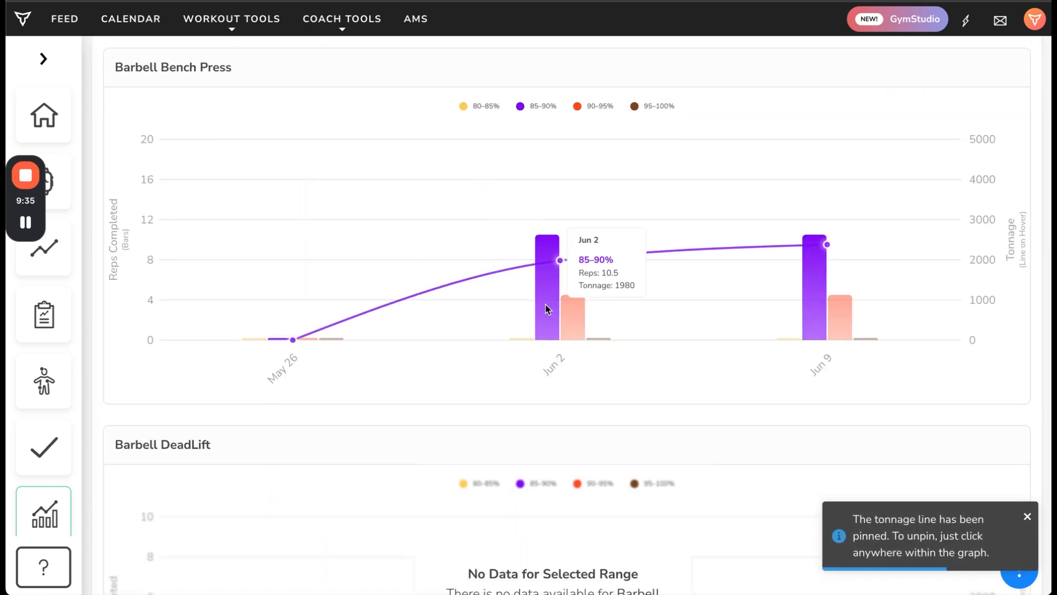
scroll(545, 307, down, 4)
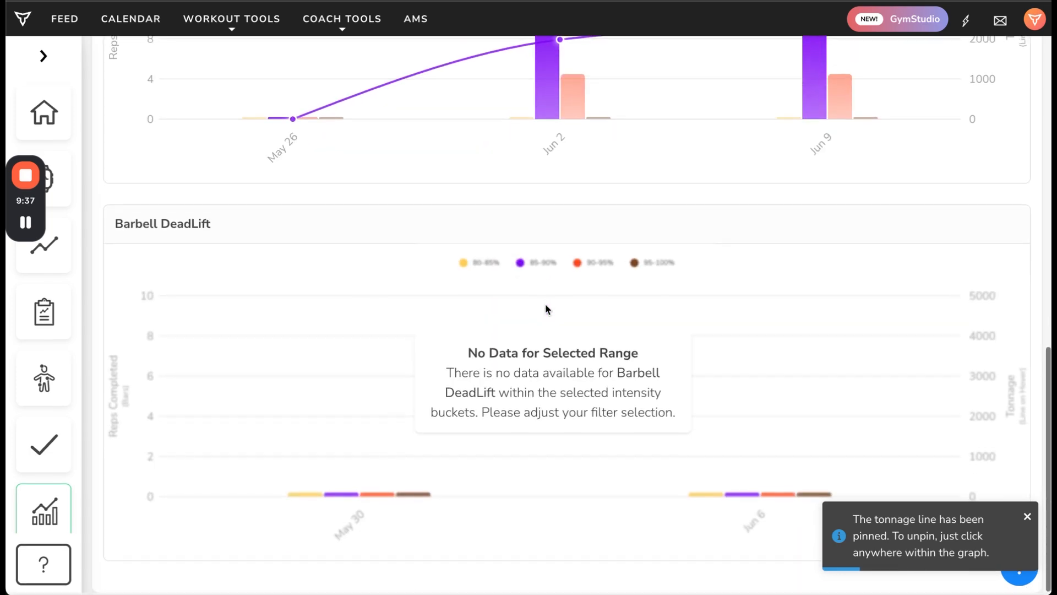
Start saving the current Volume Tracker dashboard and title it "Football Offseason Review".
scroll(545, 307, up, 13)
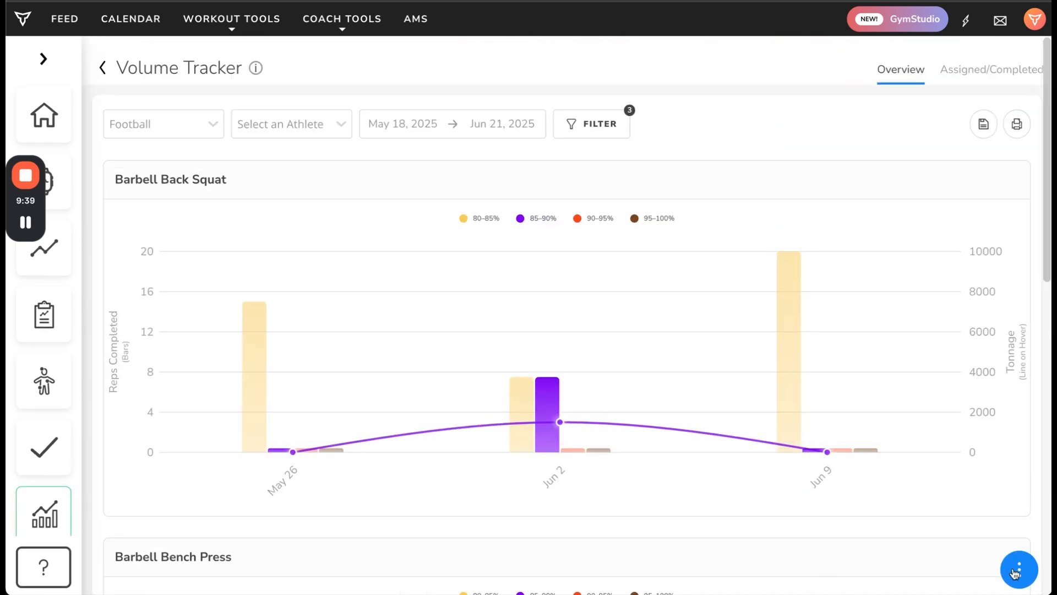
click(1016, 571)
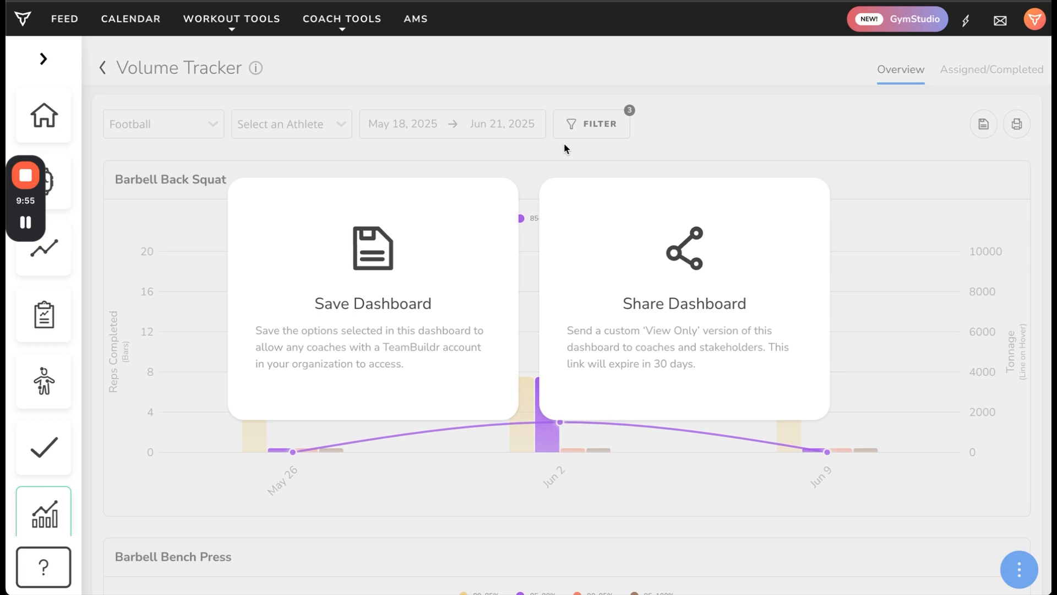
click(364, 337)
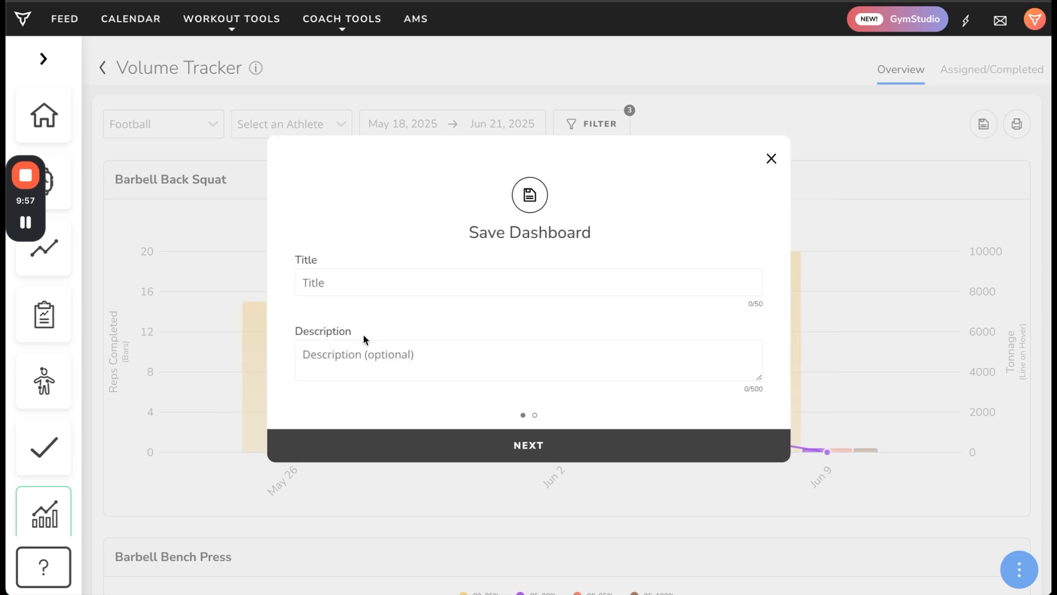
text(Footbalk)
key(BackSpace)
text(l Off)
key(BackSpace)
key(BackSpace)
key(BackSpace)
key(BackSpace)
text(Offseason Reveiw)
key(BackSpace)
key(BackSpace)
key(BackSpace)
key(BackSpace)
text(view)
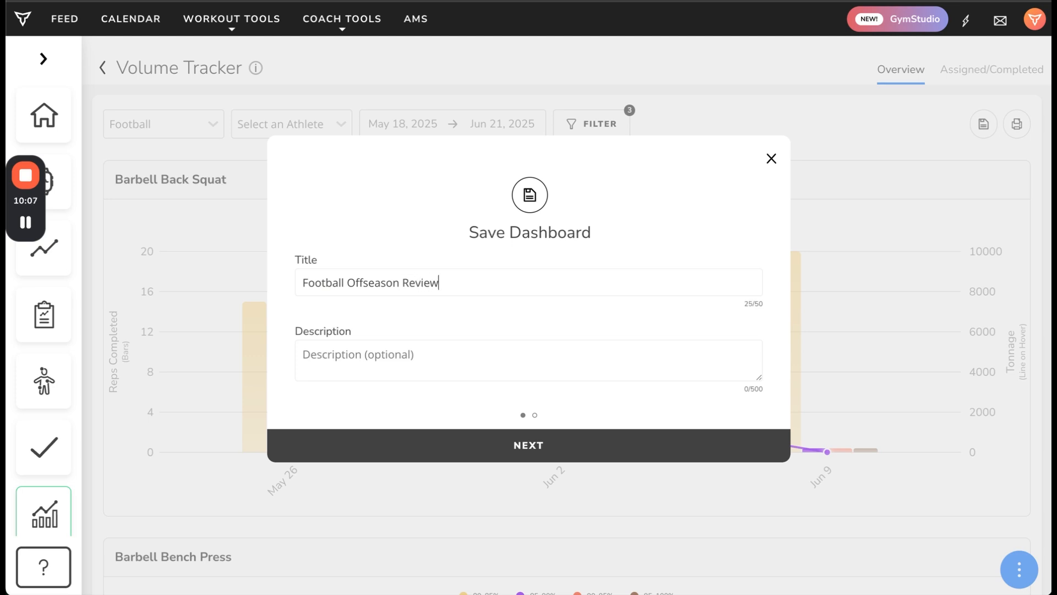
Add the description "Football progression in the offseason." and continue to the dashboard access settings.
click(376, 362)
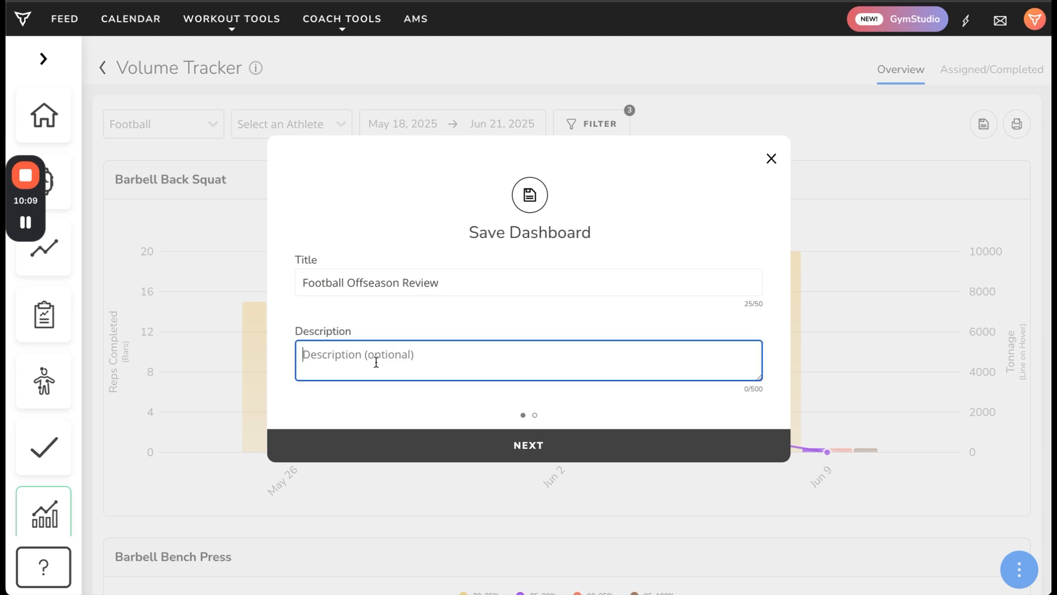
text(Football)
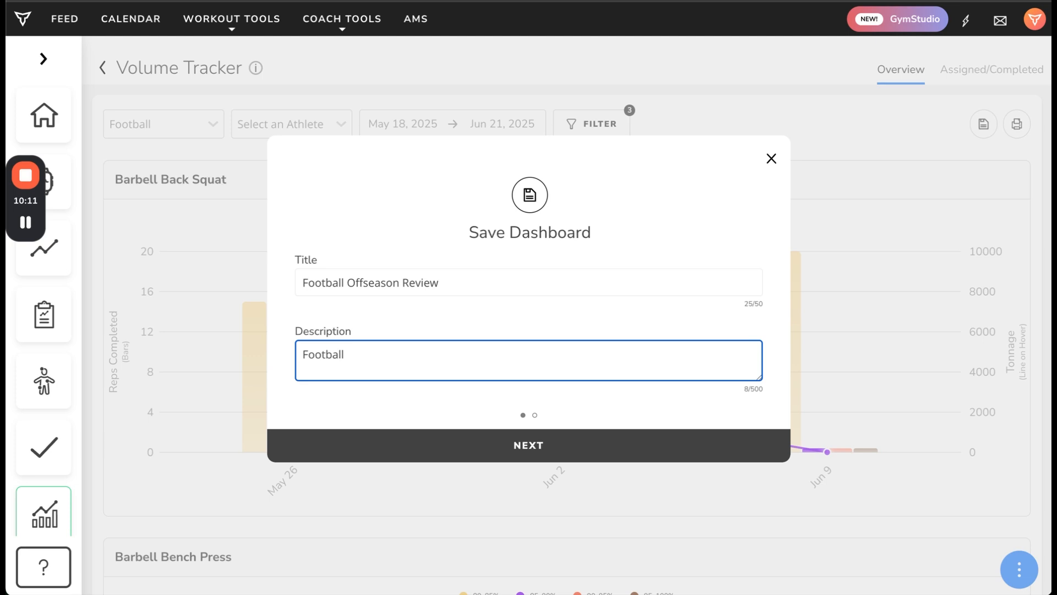
text( progression in the offse)
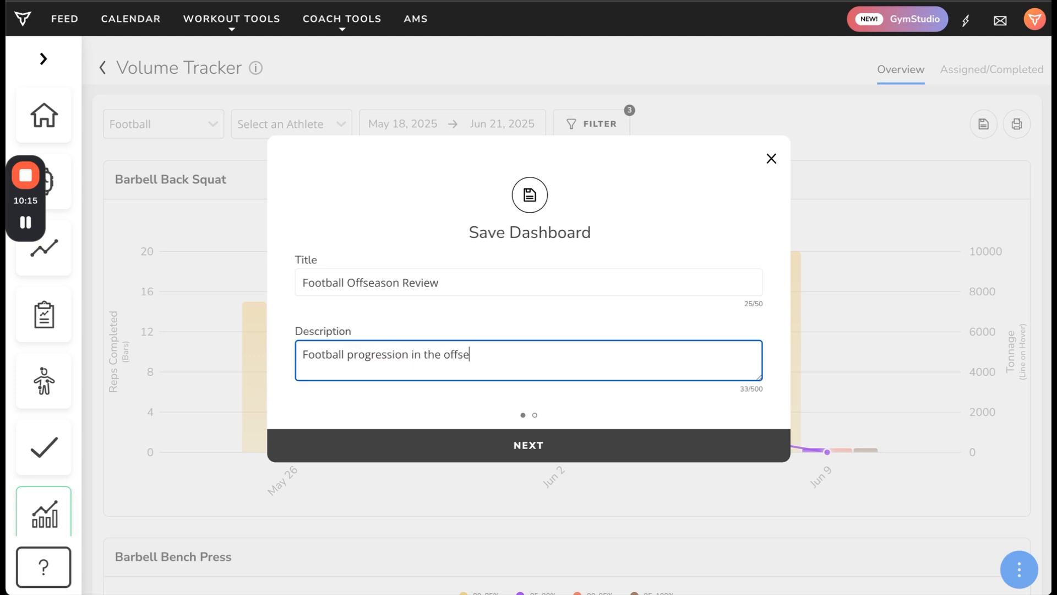
text(ason.)
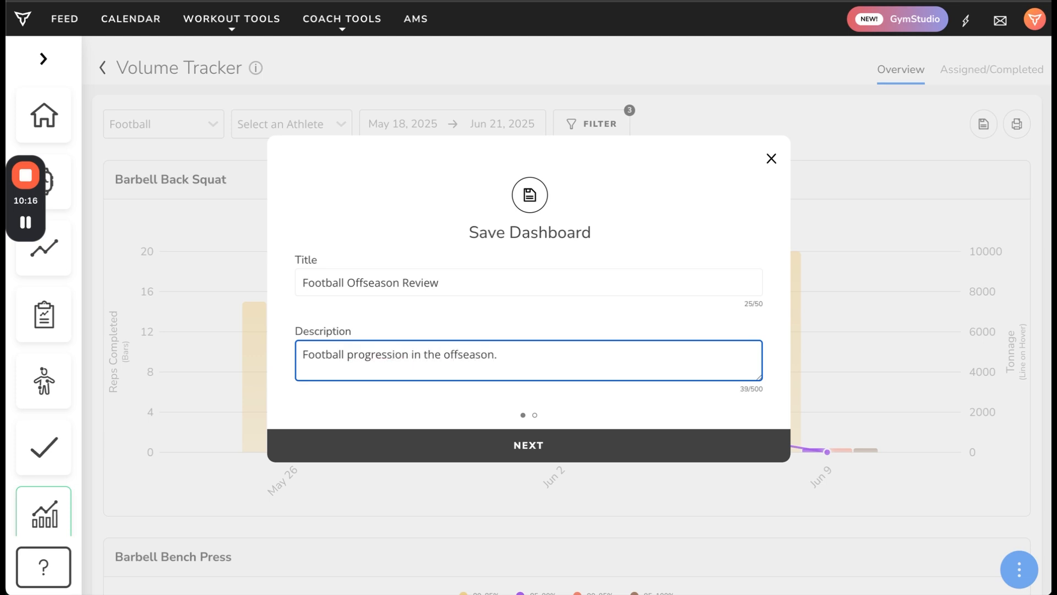
click(529, 448)
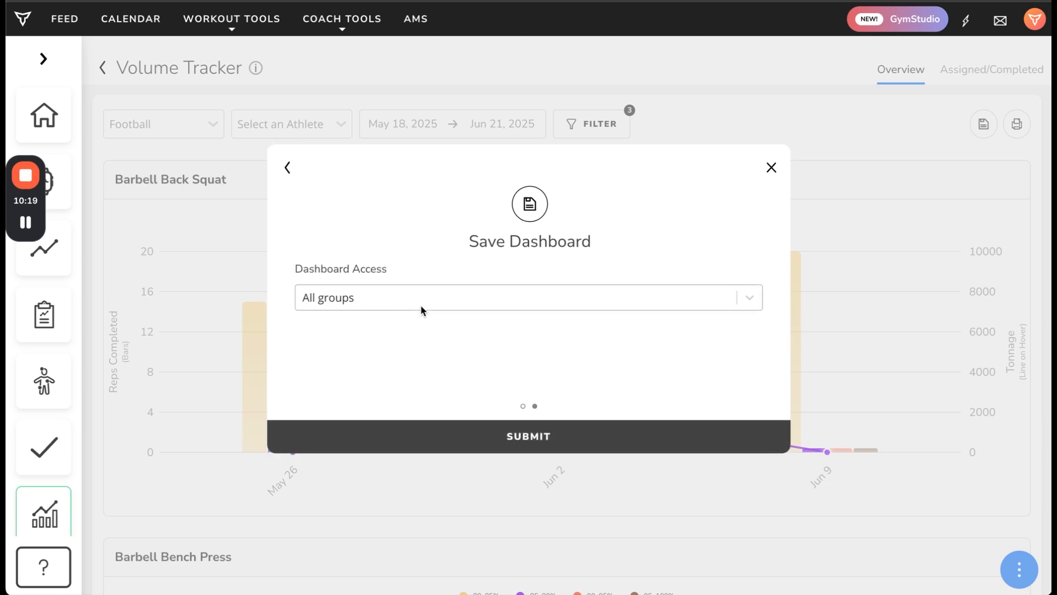
Limit dashboard access to selected groups with only Football chosen, and submit the saved dashboard.
click(406, 297)
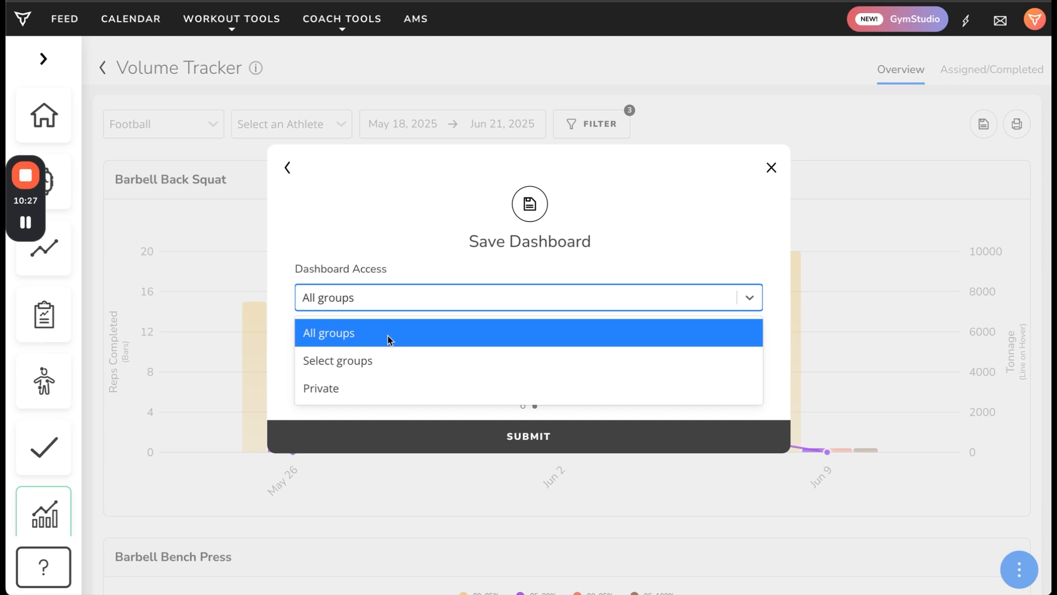
click(379, 361)
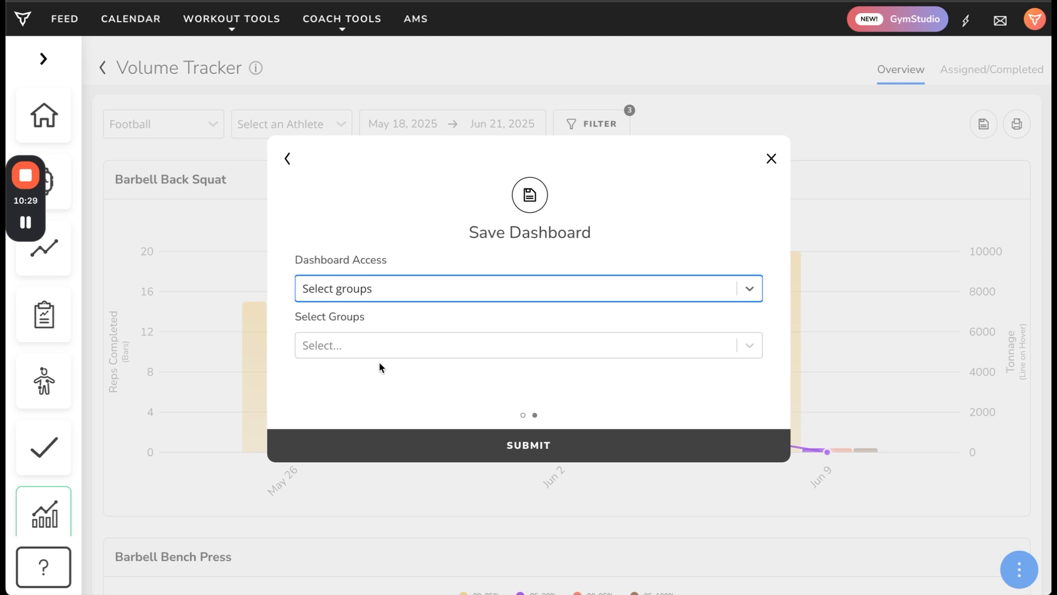
click(376, 351)
click(364, 408)
click(413, 353)
click(392, 406)
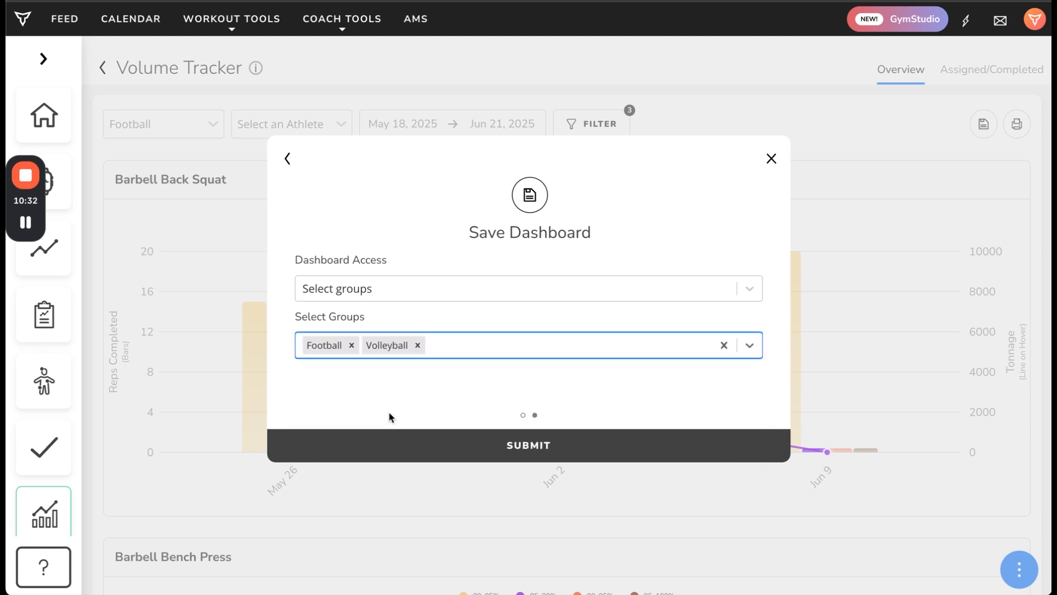
click(418, 345)
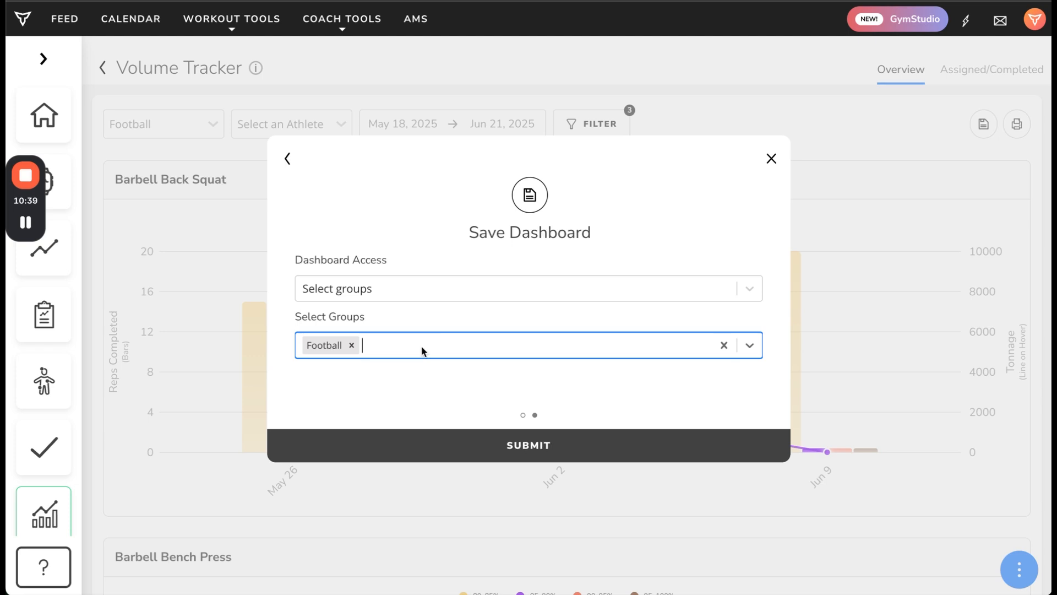
click(531, 445)
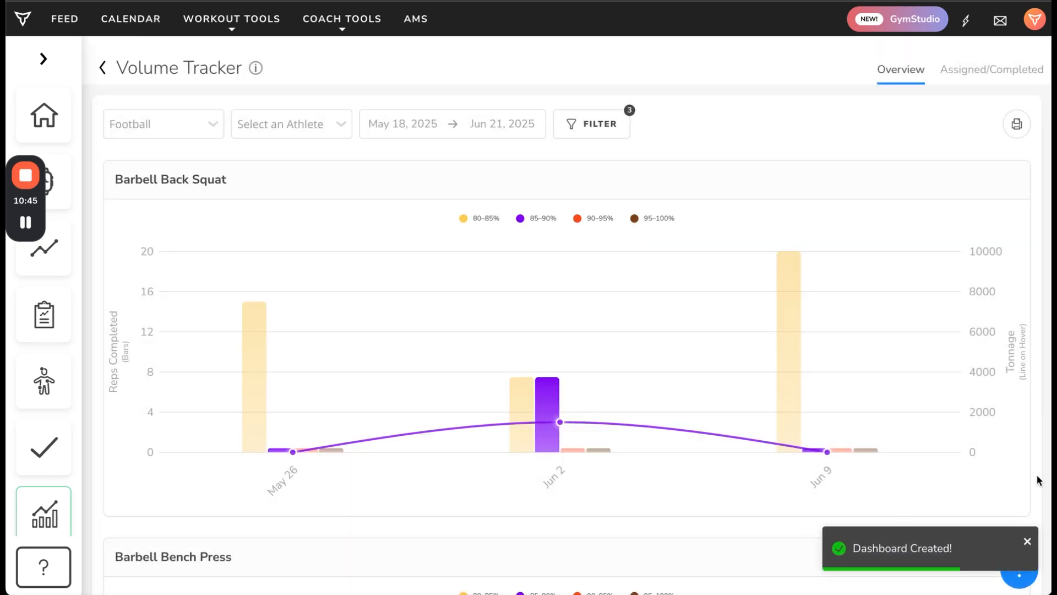
Start sharing the saved dashboard with a start date of 2025-05-18 and an end date of 2025-06-21.
click(1028, 543)
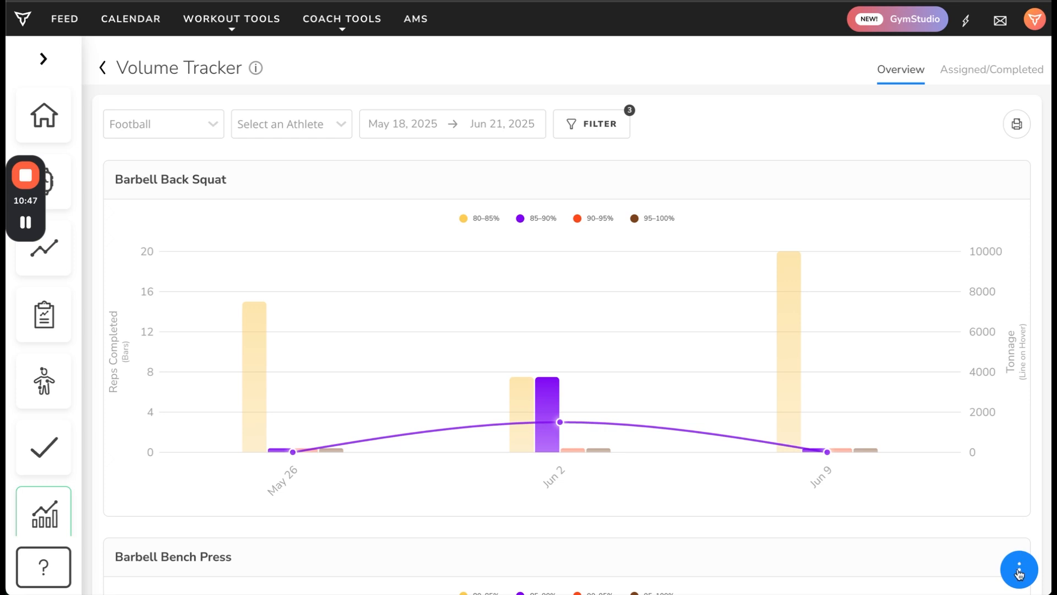
click(1019, 571)
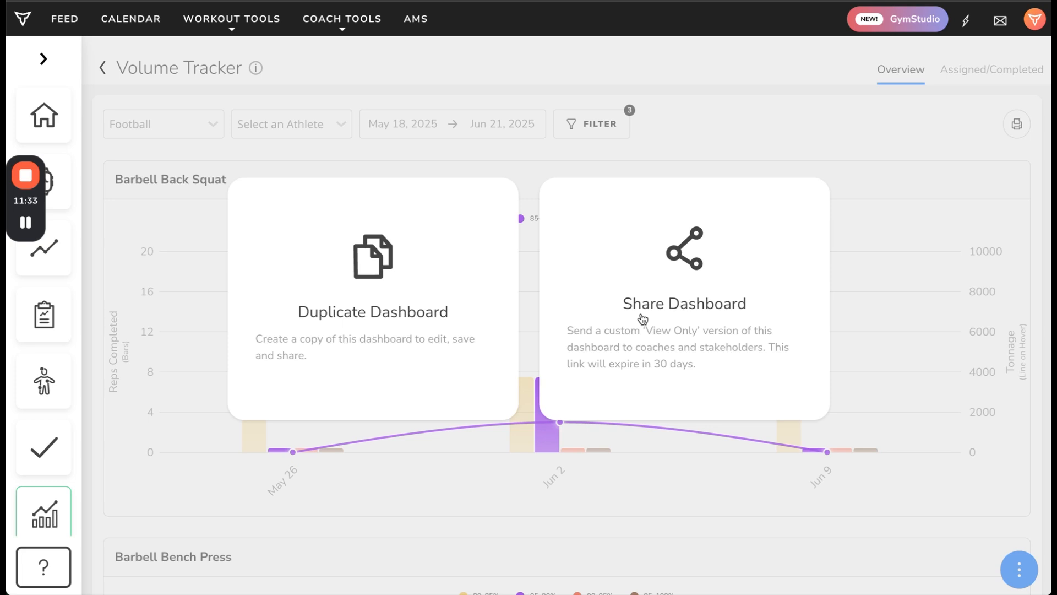
click(646, 303)
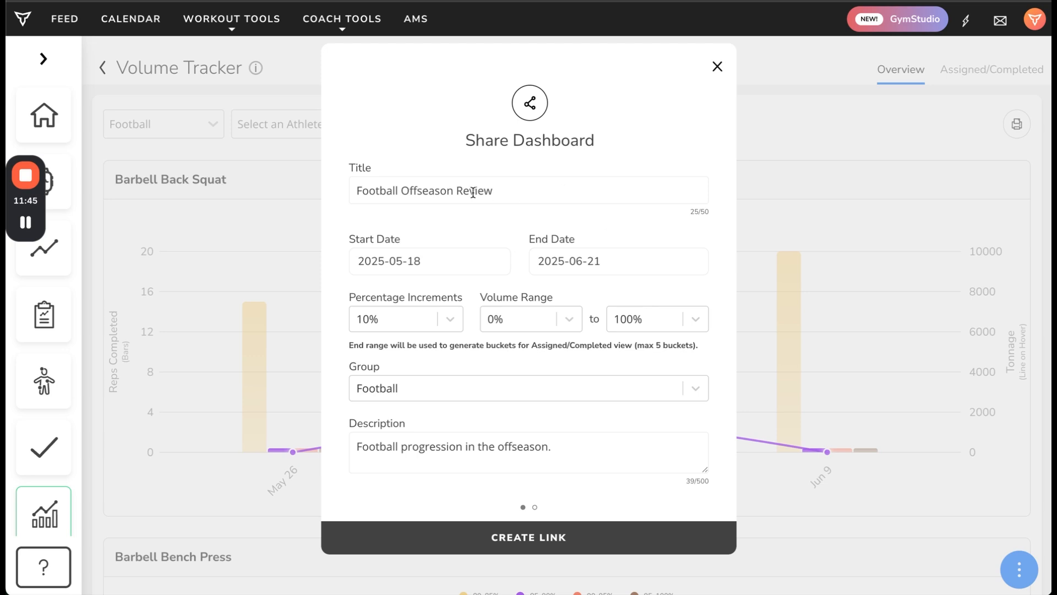
click(437, 270)
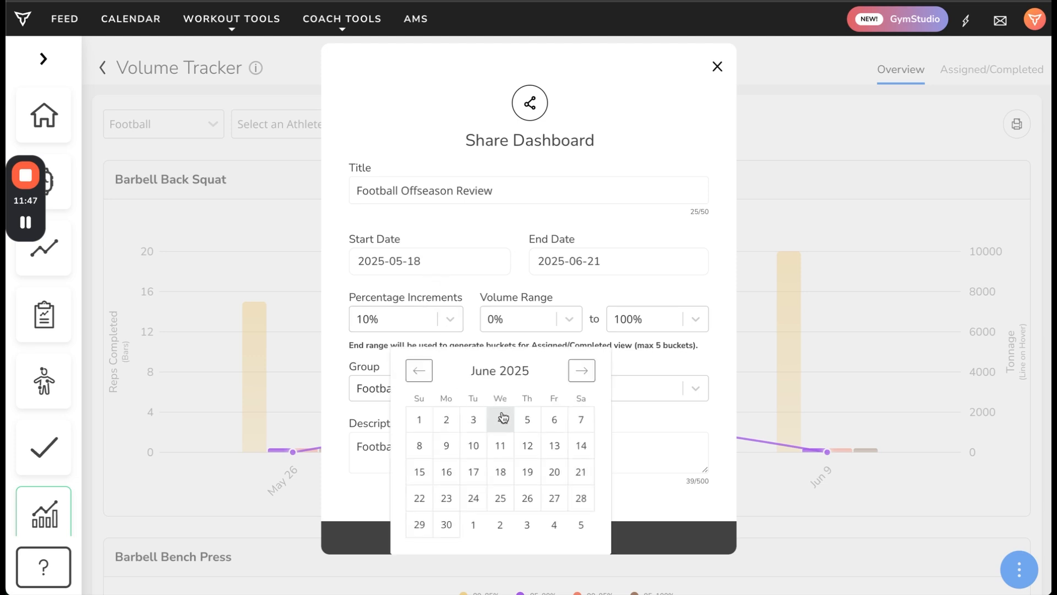
click(419, 370)
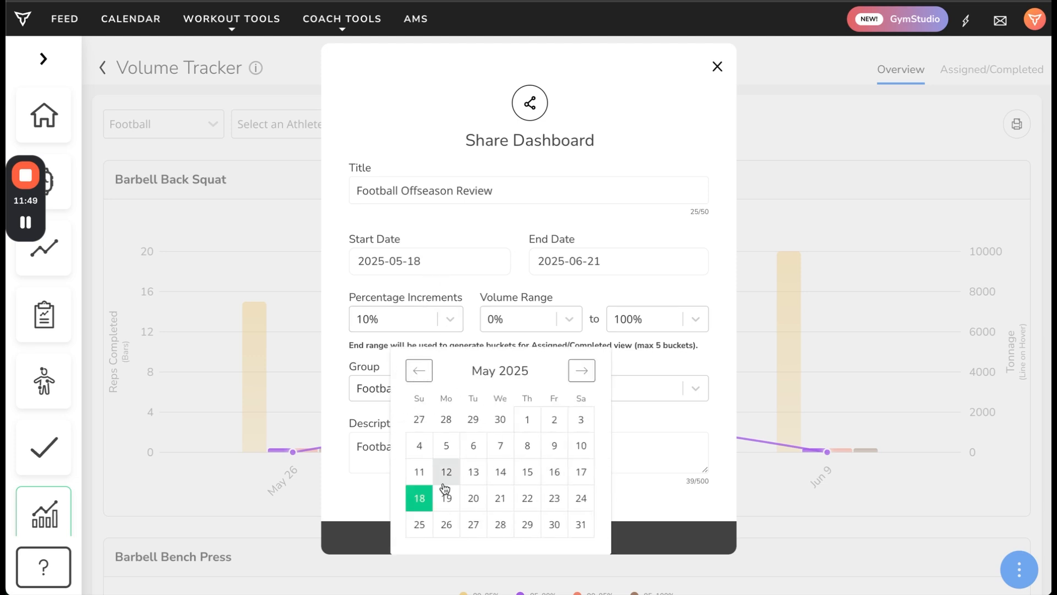
click(419, 498)
click(625, 259)
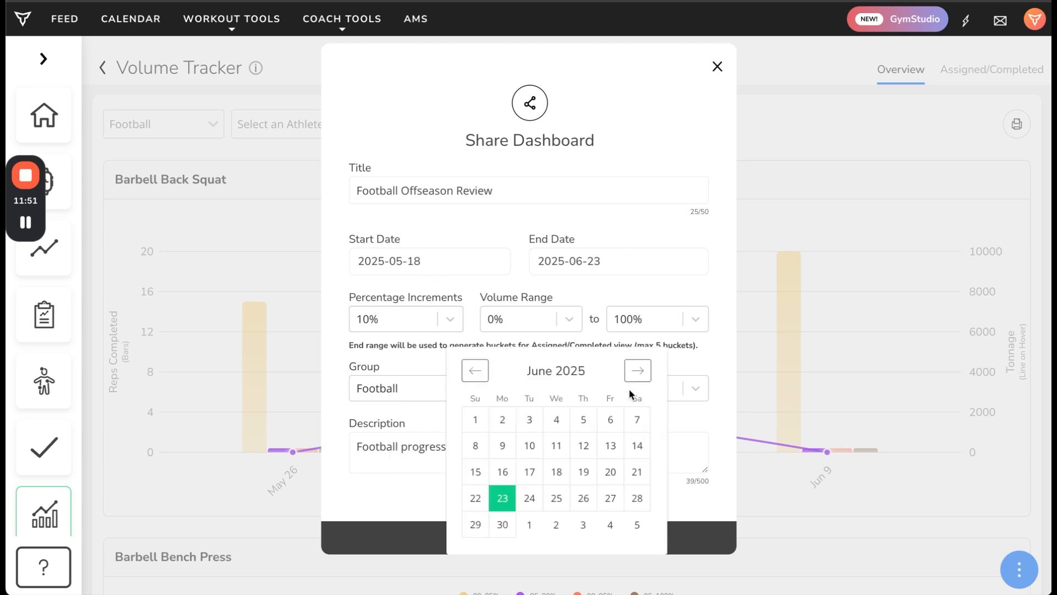
click(637, 477)
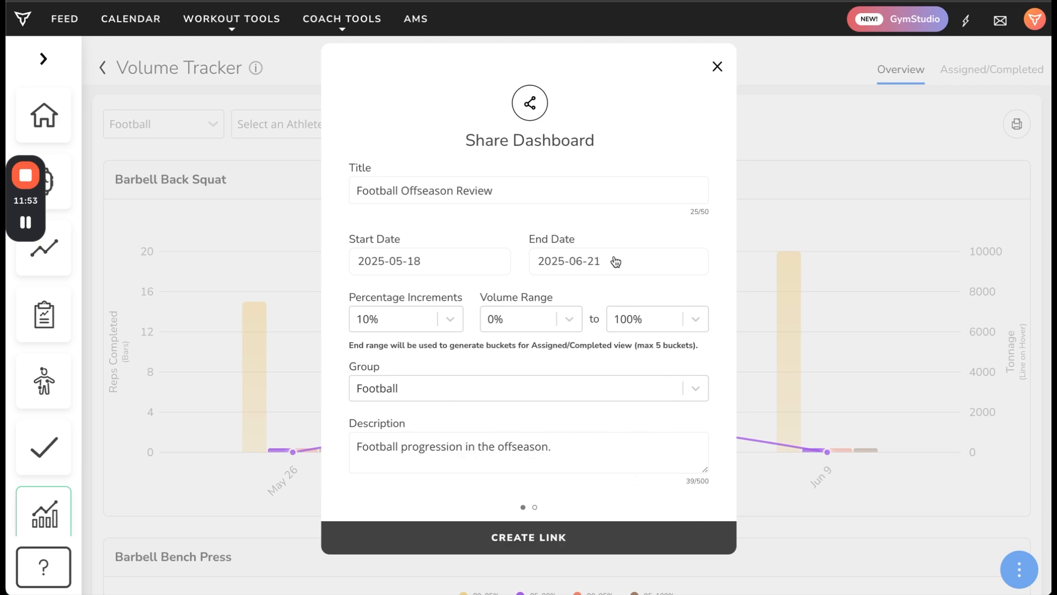
Try 5% percentage increments for the shared dashboard and switch back to 10%.
click(450, 319)
click(424, 355)
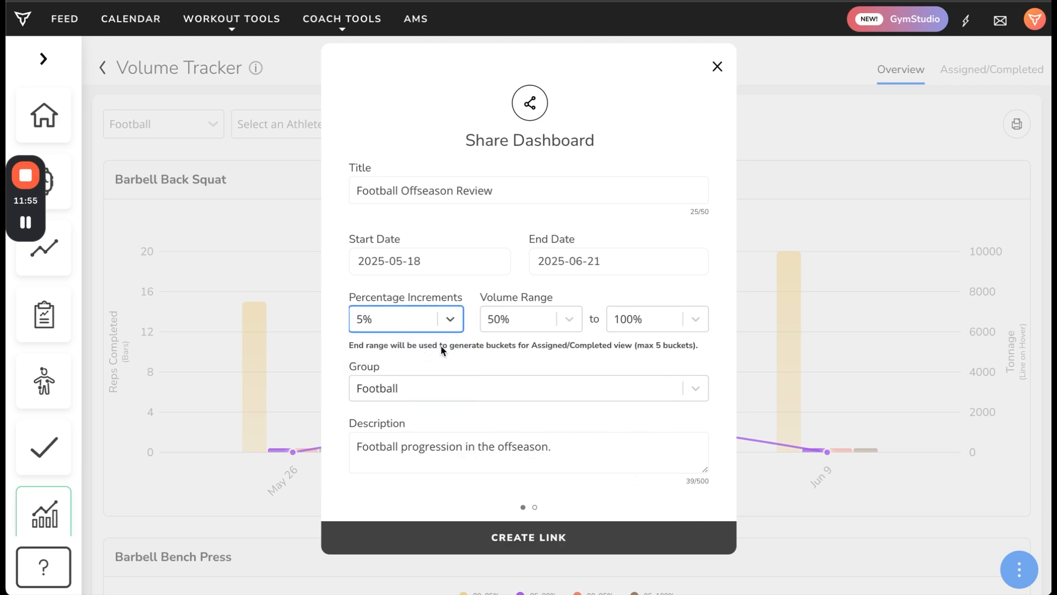
click(578, 319)
click(432, 316)
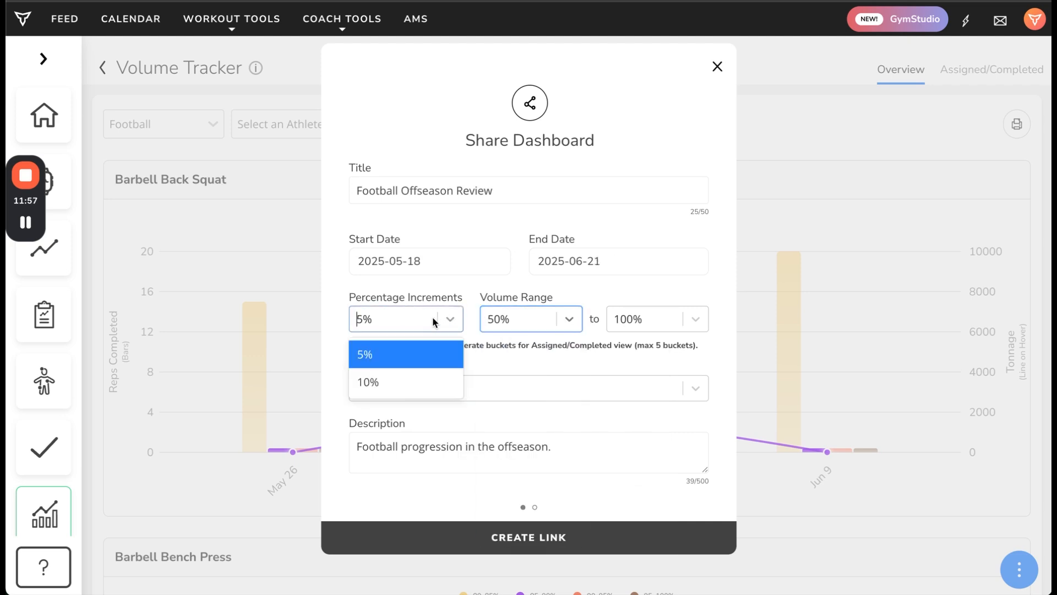
click(404, 382)
Set the shared dashboard's volume range to 70% to 100%.
click(529, 319)
scroll(543, 435, down, 3)
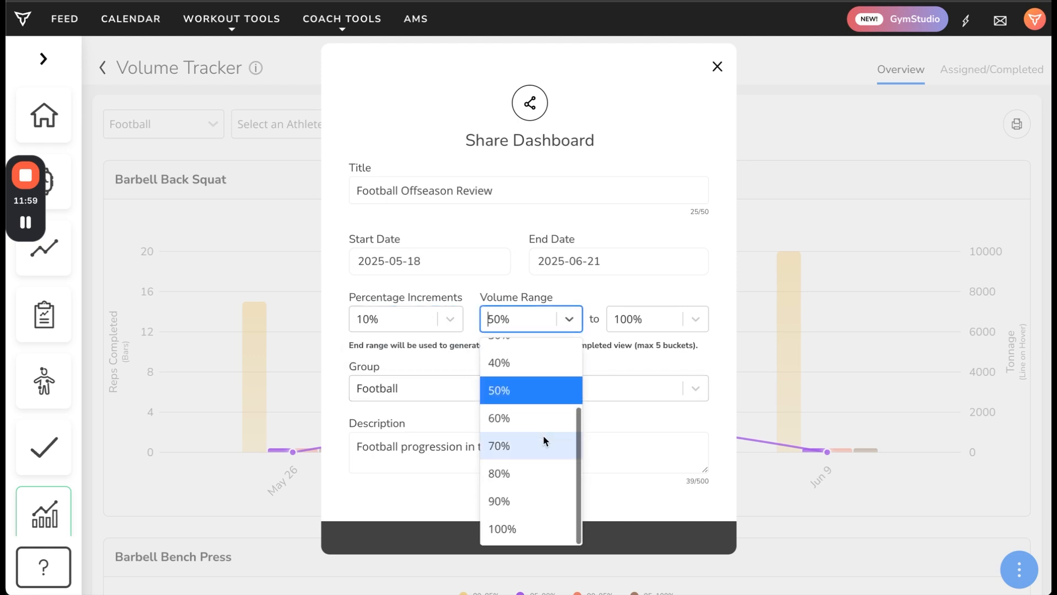
click(508, 442)
click(695, 319)
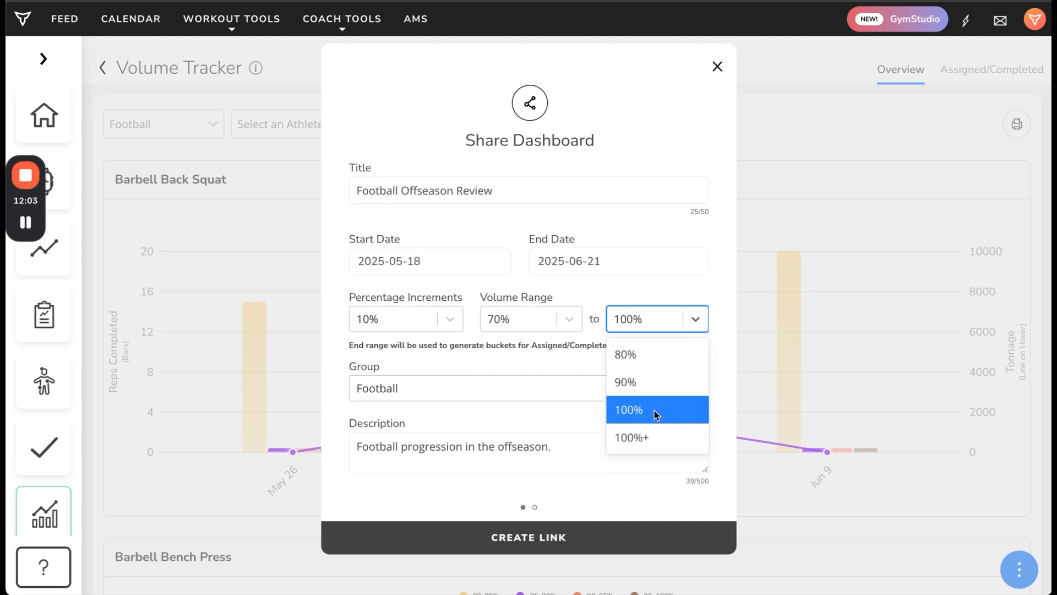
click(637, 409)
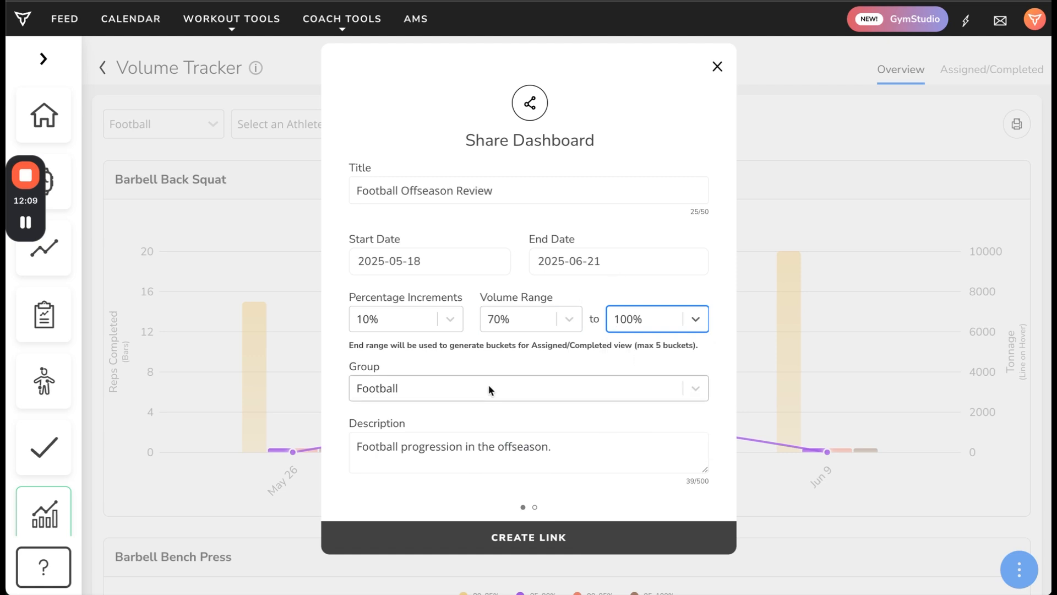
Create the share link, copy it with its access token, and open it in a new Incognito window.
click(512, 540)
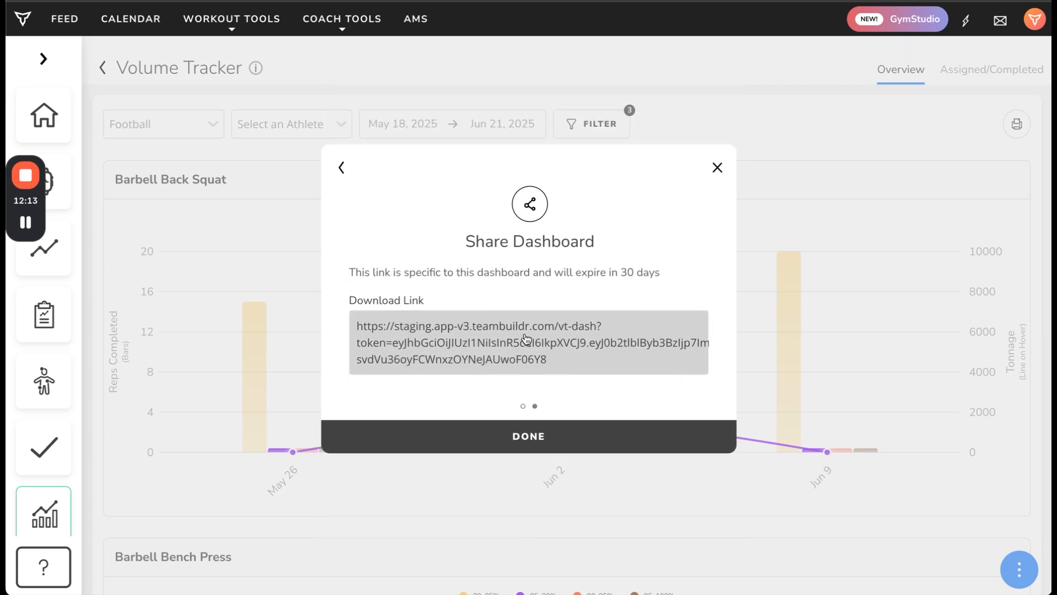
click(487, 337)
key(super+shift+n)
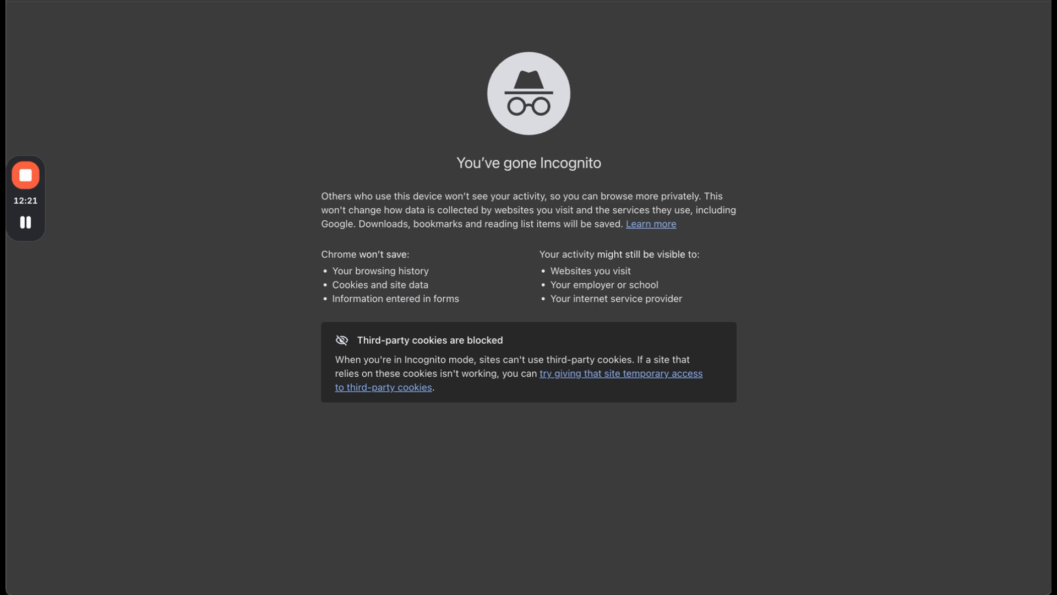
key(super+v)
key(Return)
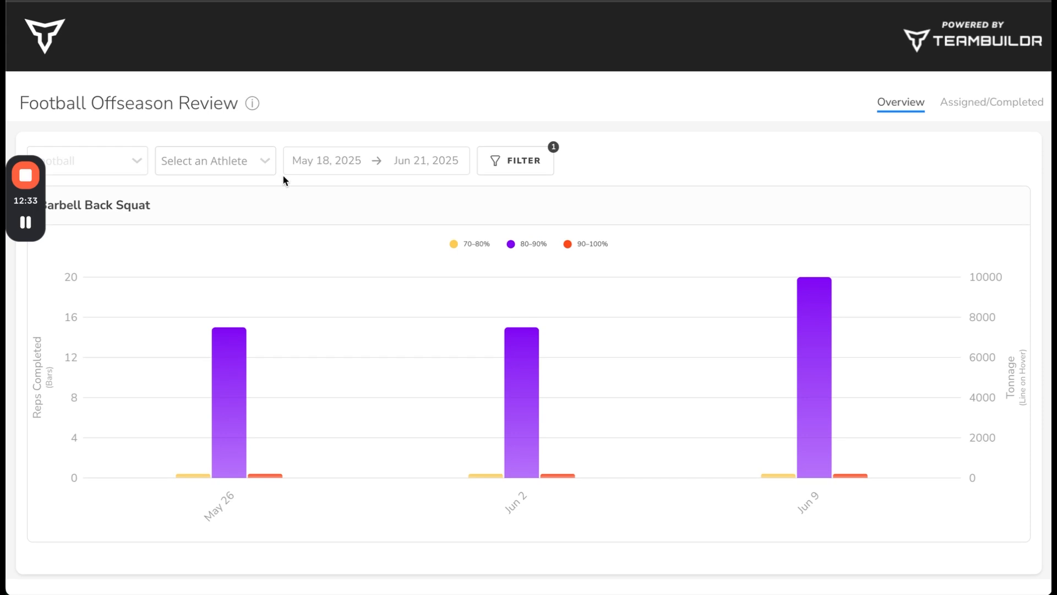
View a single athlete's data on the shared dashboard and return to the group view.
click(245, 166)
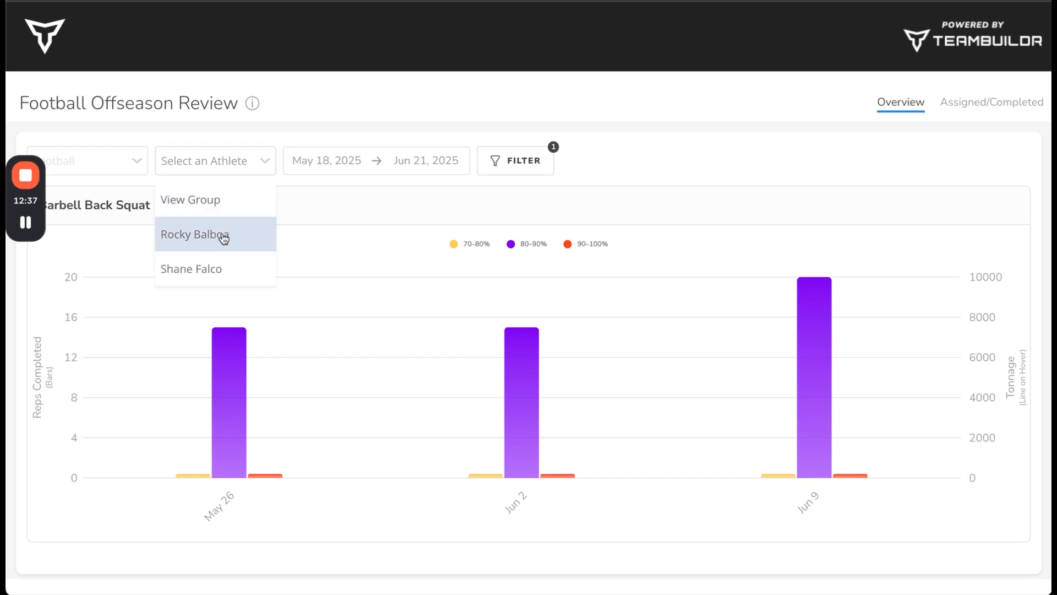
click(223, 237)
click(245, 165)
click(231, 192)
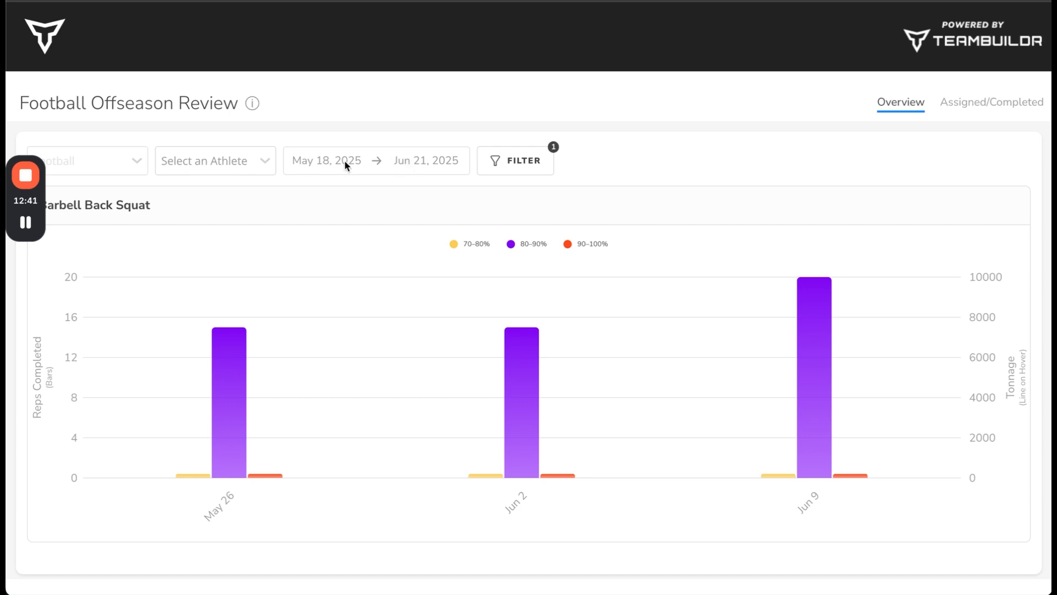
Include Barbell Bench Press and Barbell DeadLift in the exercise filter, close it, and look over the charts.
click(506, 162)
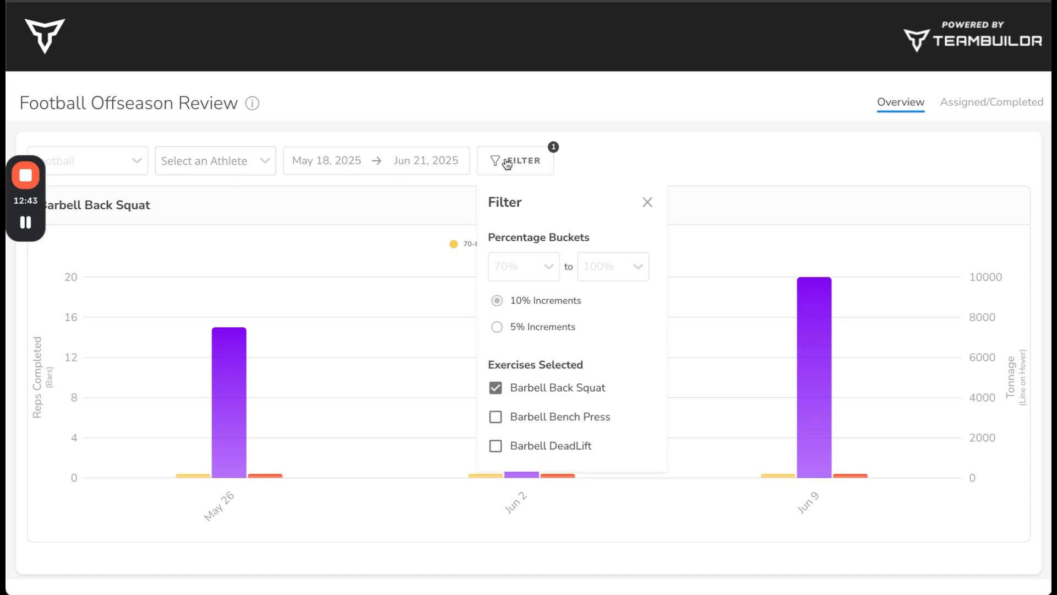
click(495, 417)
click(495, 445)
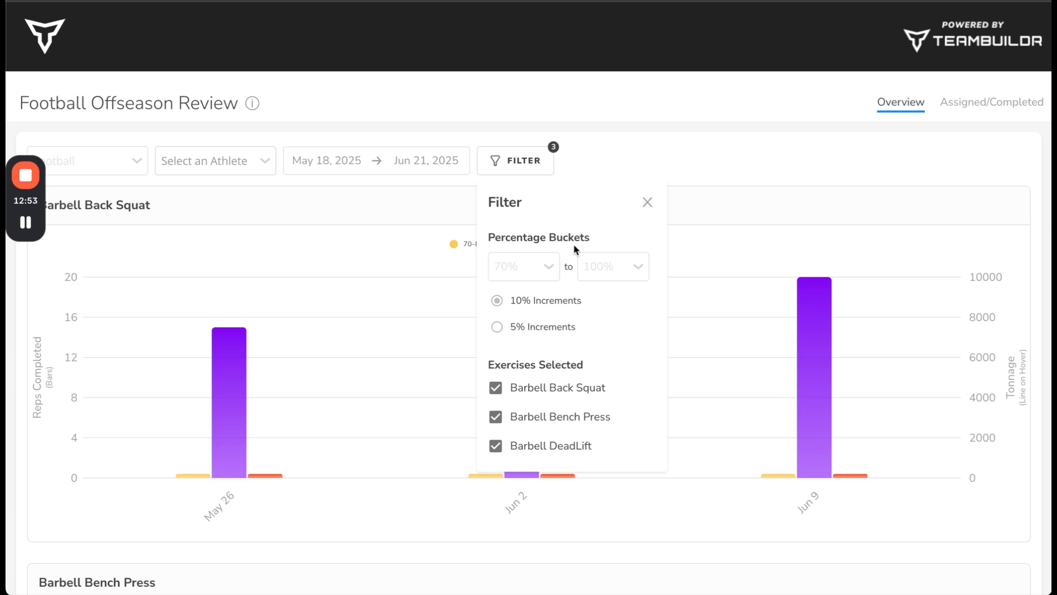
click(649, 204)
scroll(653, 204, down, 13)
scroll(653, 205, up, 14)
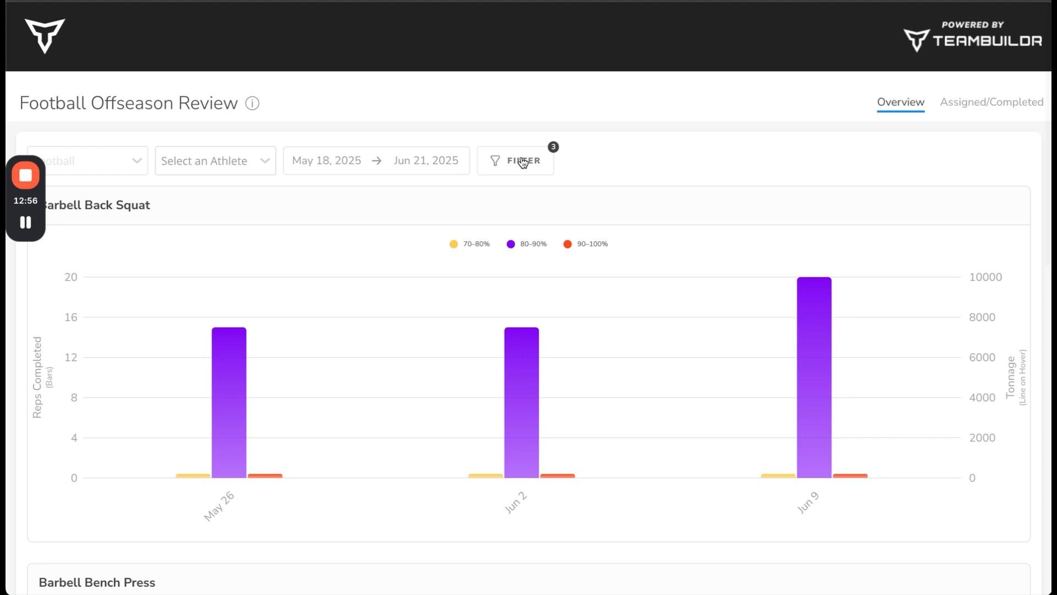
Switch the shared dashboard to the Assigned/Completed view and look over its exercise charts.
click(980, 104)
scroll(615, 208, down, 7)
scroll(614, 209, up, 7)
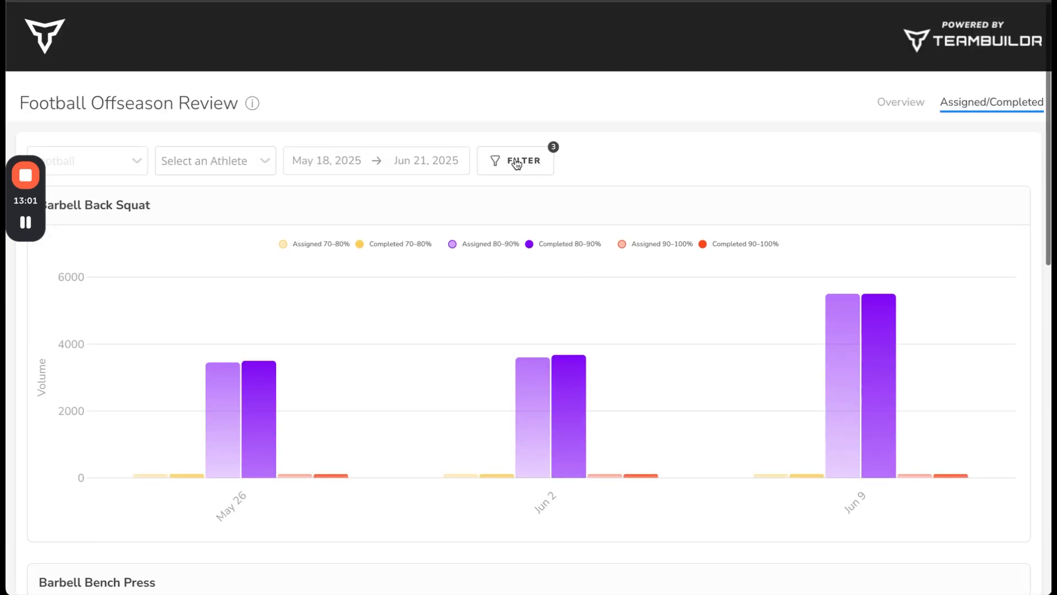
Exclude Barbell Bench Press and Barbell DeadLift from the shared dashboard's exercise filter, include both again, and look over the charts.
click(514, 161)
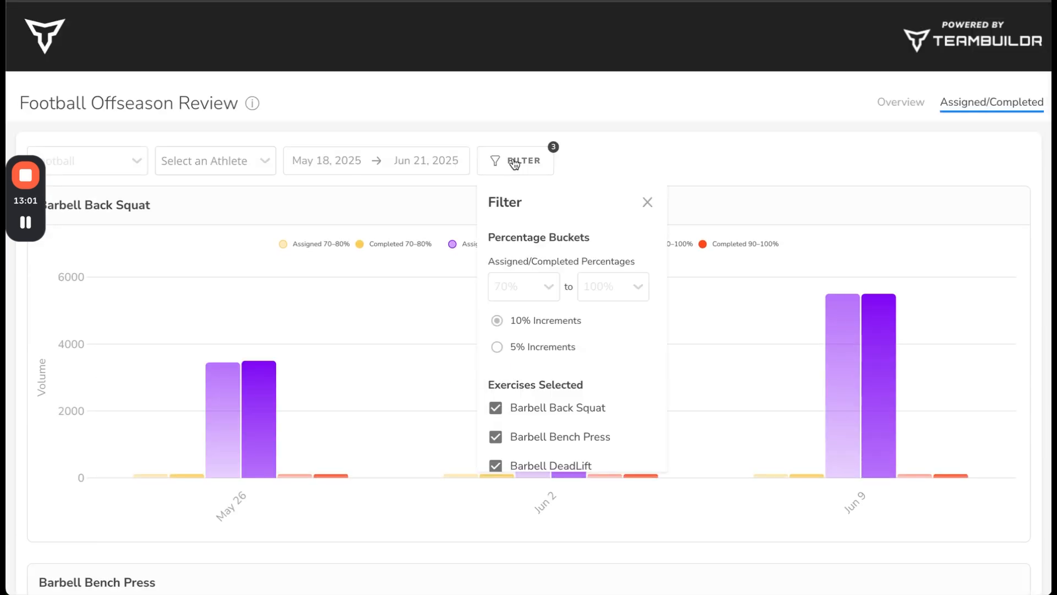
click(497, 443)
click(496, 465)
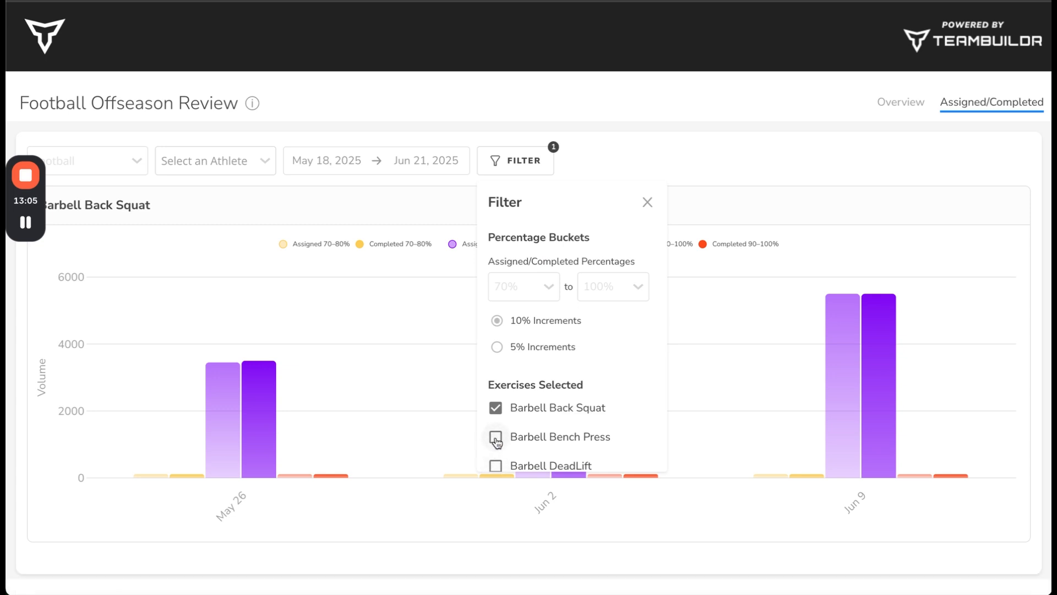
click(496, 438)
click(496, 466)
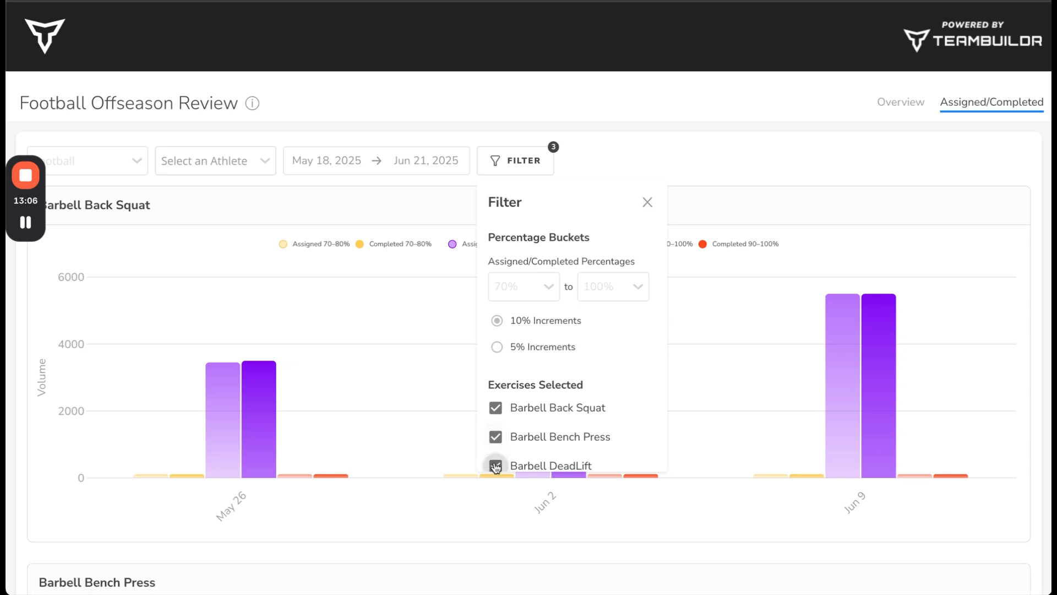
click(648, 202)
scroll(520, 194, down, 12)
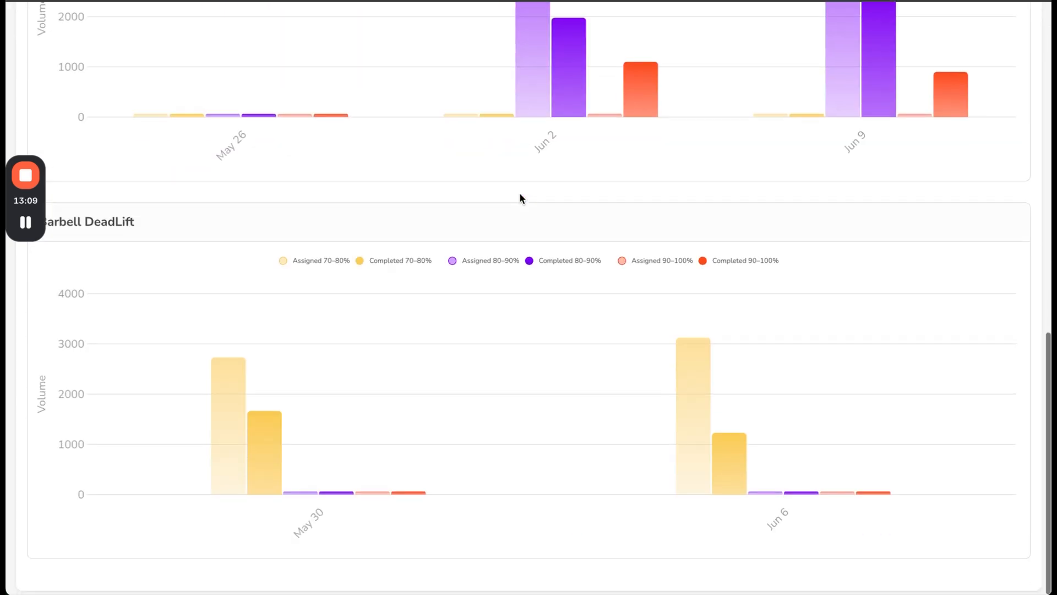
scroll(521, 198, up, 15)
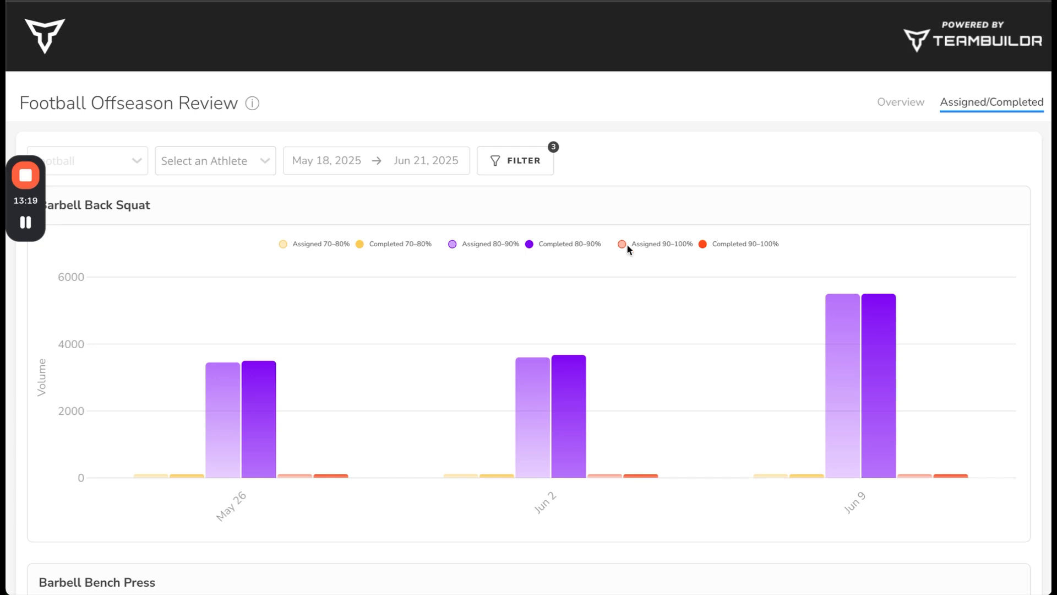
Return to the coach's Volume Tracker and close the Share Dashboard dialog without creating another link.
click(236, 1)
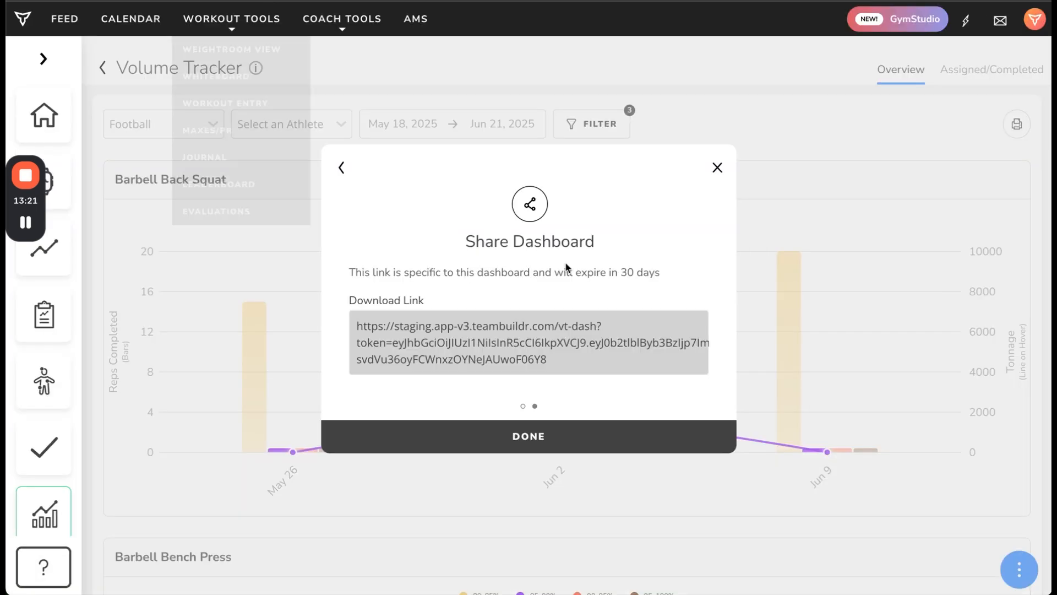
click(341, 167)
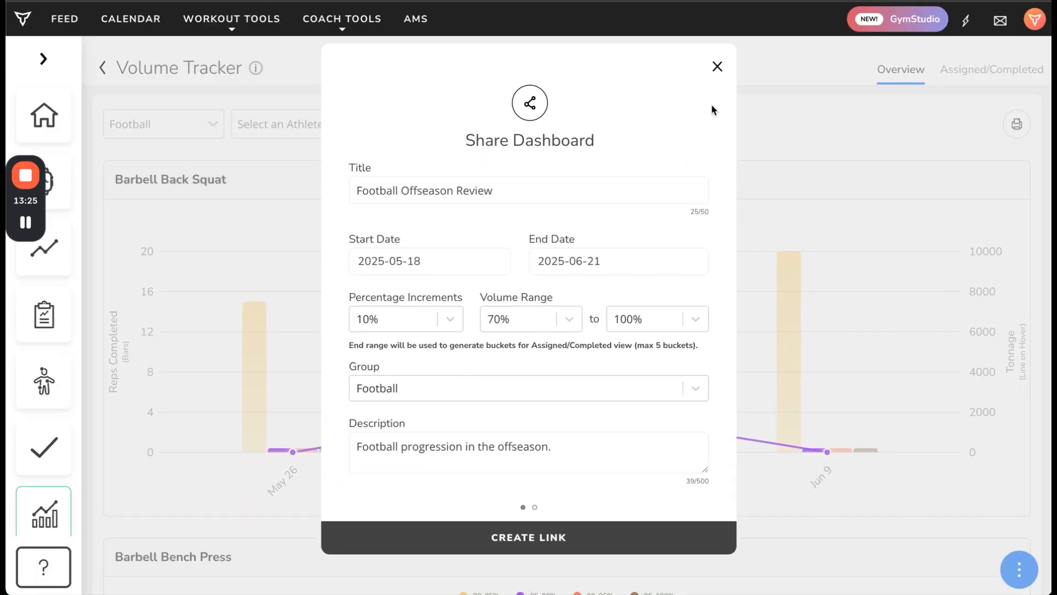
click(718, 66)
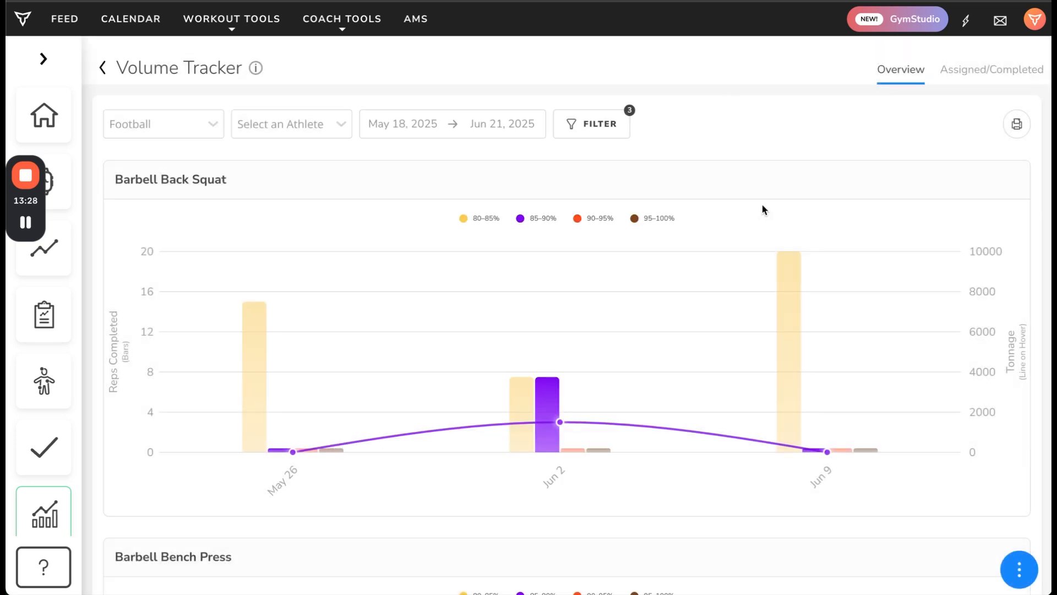
Preview the Volume Tracker overview's print layout, cancel printing, and look over the exercise charts.
click(1017, 123)
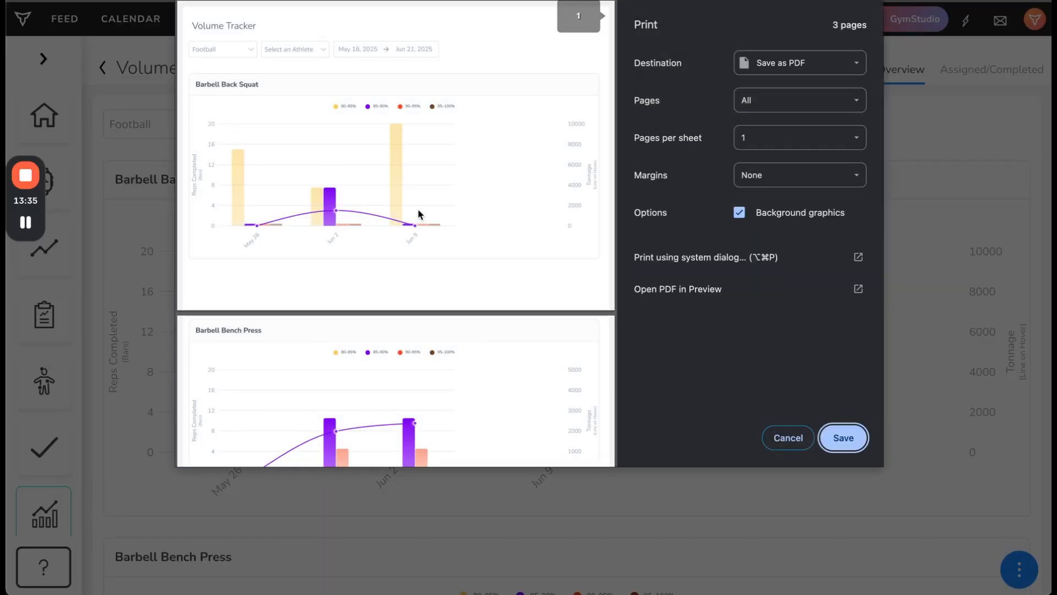
click(791, 436)
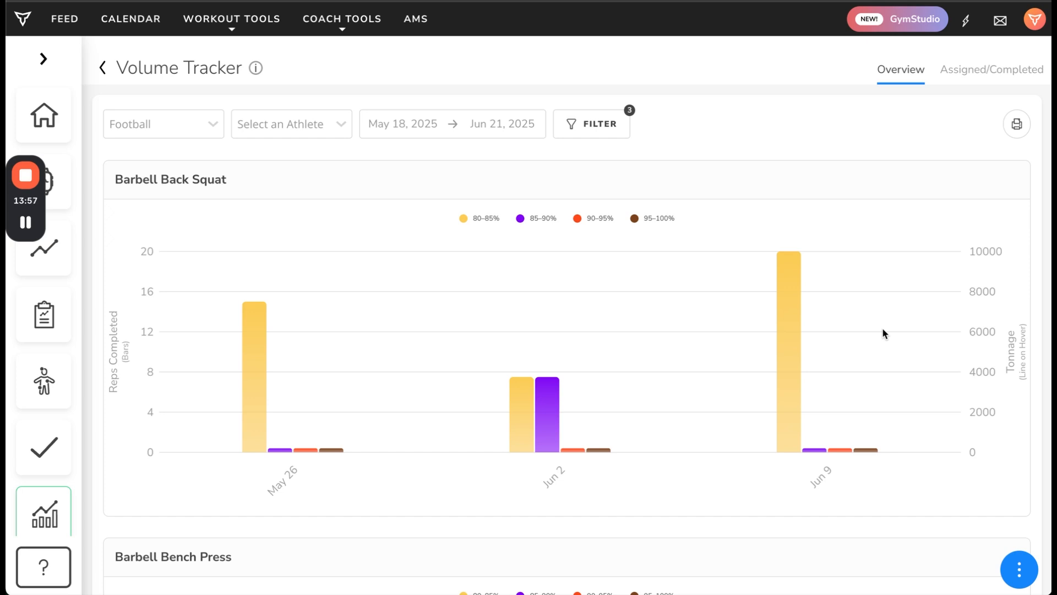
scroll(882, 332, down, 7)
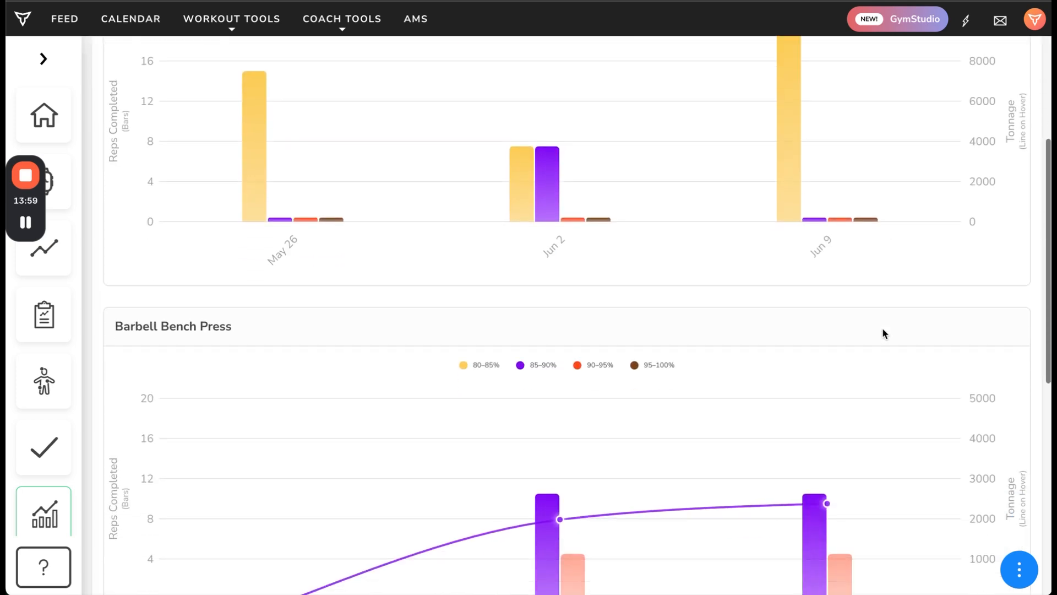
scroll(883, 330, down, 6)
scroll(882, 331, up, 13)
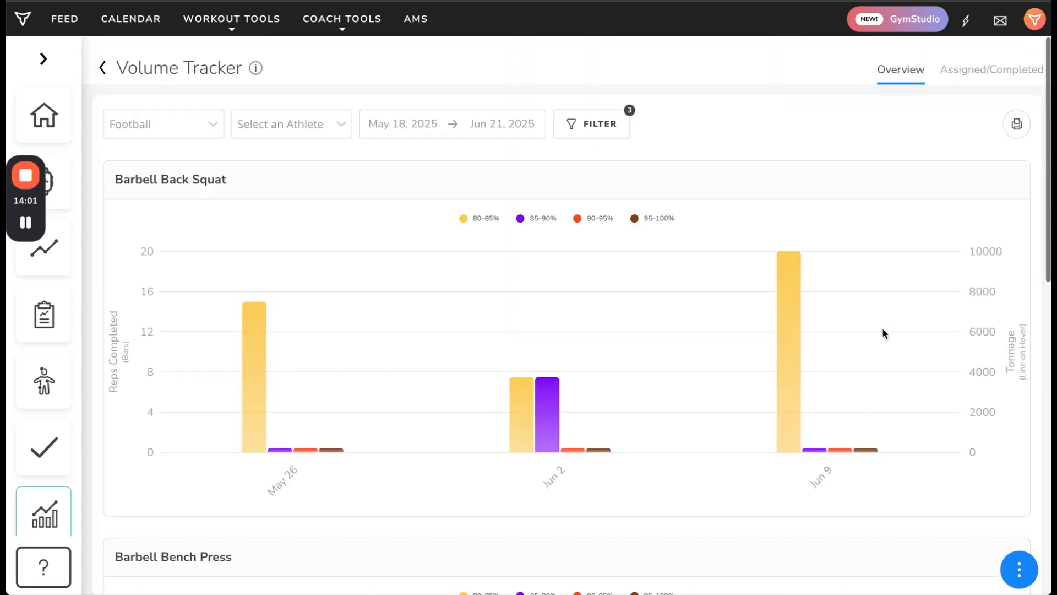